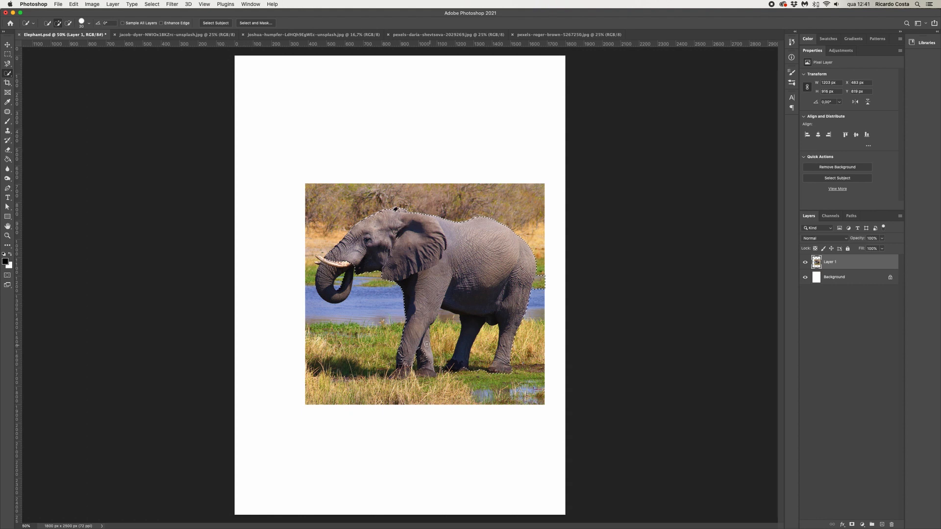
# Select the elephant as the subject and refine its edges around the legs in Select and Mask
pyautogui.click(220, 23)
pyautogui.click(255, 23)
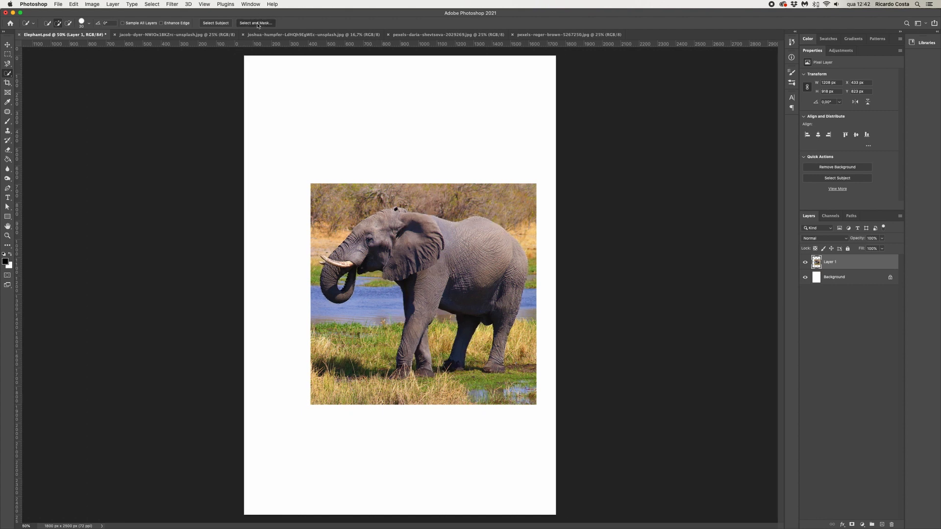
pyautogui.click(7, 63)
pyautogui.moveTo(447, 339)
pyautogui.mouseDown()
pyautogui.moveTo(452, 353)
pyautogui.moveTo(439, 343)
pyautogui.moveTo(377, 107)
pyautogui.mouseUp()
pyautogui.press('super+plus')
pyautogui.press('super+plus')
pyautogui.press('super+plus')
pyautogui.moveTo(410, 339)
pyautogui.mouseDown()
pyautogui.moveTo(428, 339)
pyautogui.moveTo(381, 337)
pyautogui.mouseUp()
pyautogui.moveTo(366, 177); pyautogui.dragTo(409, 303)
pyautogui.click(7, 53)
pyautogui.moveTo(462, 324); pyautogui.dragTo(465, 362)
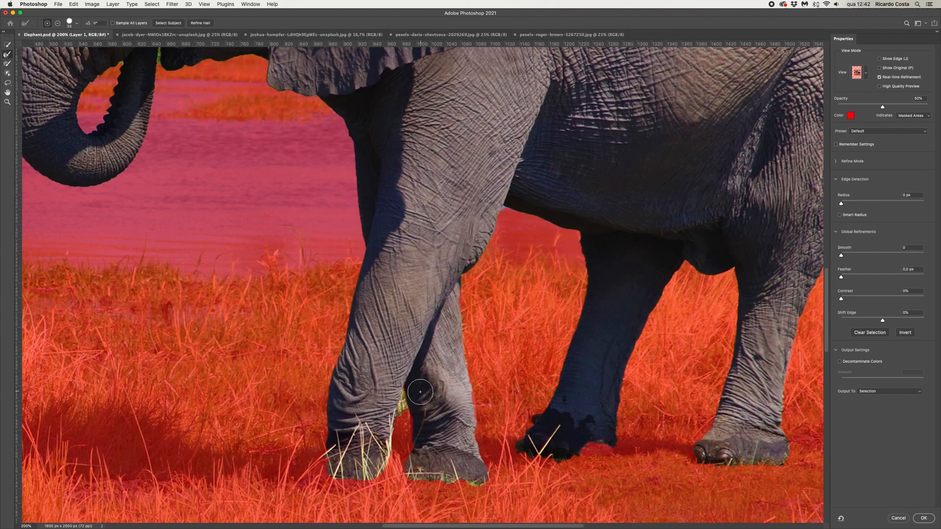
pyautogui.moveTo(420, 393); pyautogui.dragTo(415, 392)
pyautogui.moveTo(404, 392); pyautogui.dragTo(403, 405)
pyautogui.moveTo(245, 118); pyautogui.dragTo(526, 383)
pyautogui.moveTo(439, 324); pyautogui.dragTo(437, 338)
# Brush away leftover background around the elephant's trunk and the top of its head
pyautogui.click(8, 64)
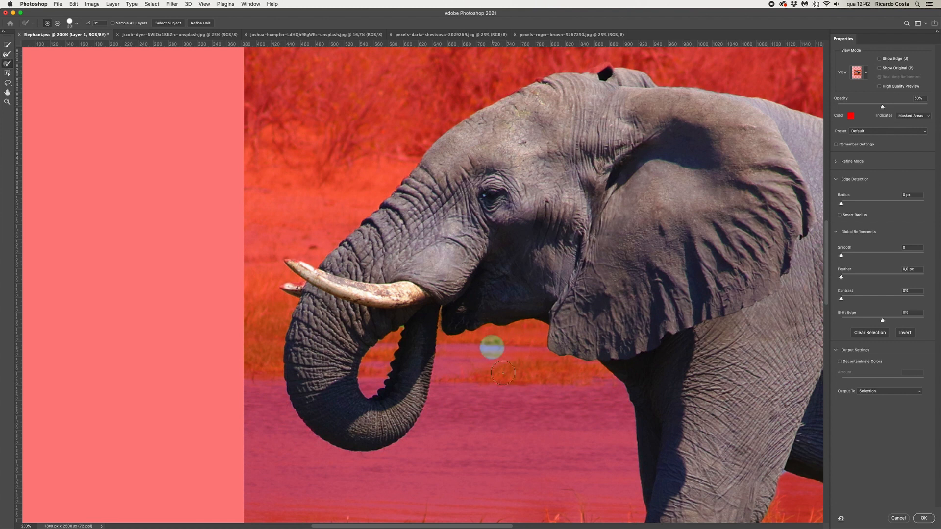
pyautogui.click(58, 23)
pyautogui.moveTo(535, 302); pyautogui.dragTo(418, 428)
pyautogui.press('[')
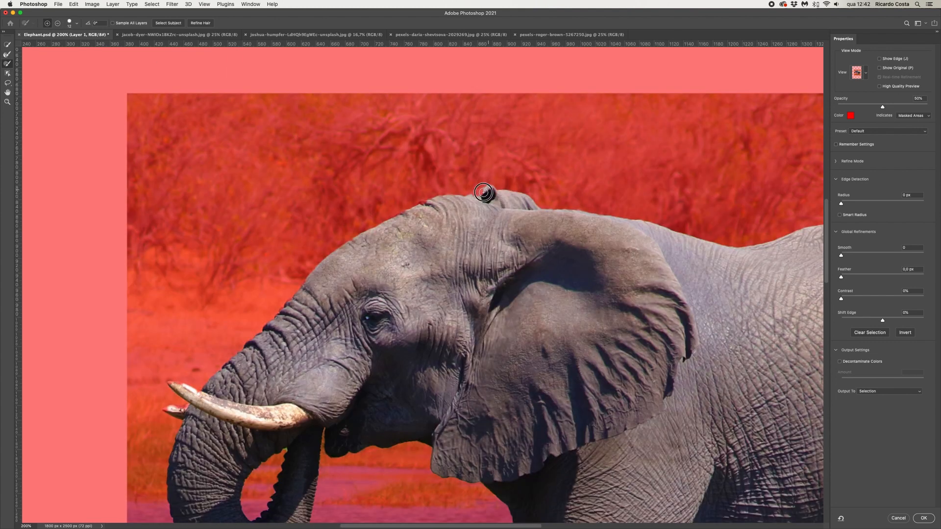
pyautogui.moveTo(485, 194); pyautogui.dragTo(489, 190)
pyautogui.press('[')
pyautogui.click(422, 206)
# Output the refined selection as a layer mask on the elephant layer
pyautogui.press('super+minus')
pyautogui.press('super+minus')
pyautogui.click(889, 391)
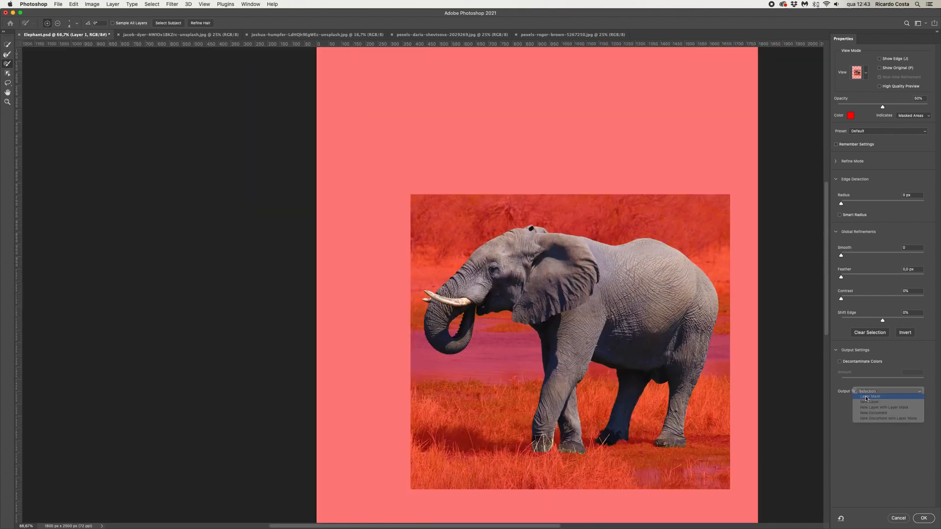
pyautogui.click(872, 398)
pyautogui.click(924, 518)
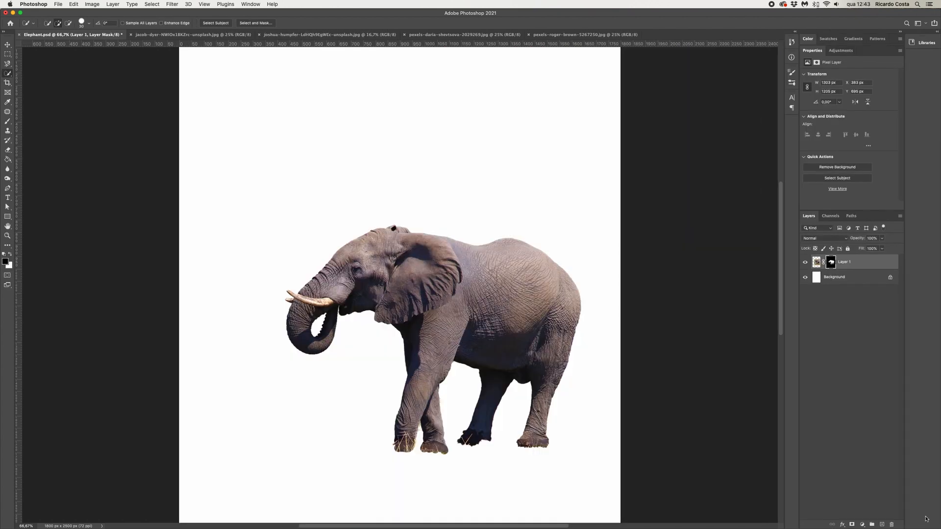
# Rename the masked elephant layer to Elephant
pyautogui.press('super+minus')
pyautogui.press('super+minus')
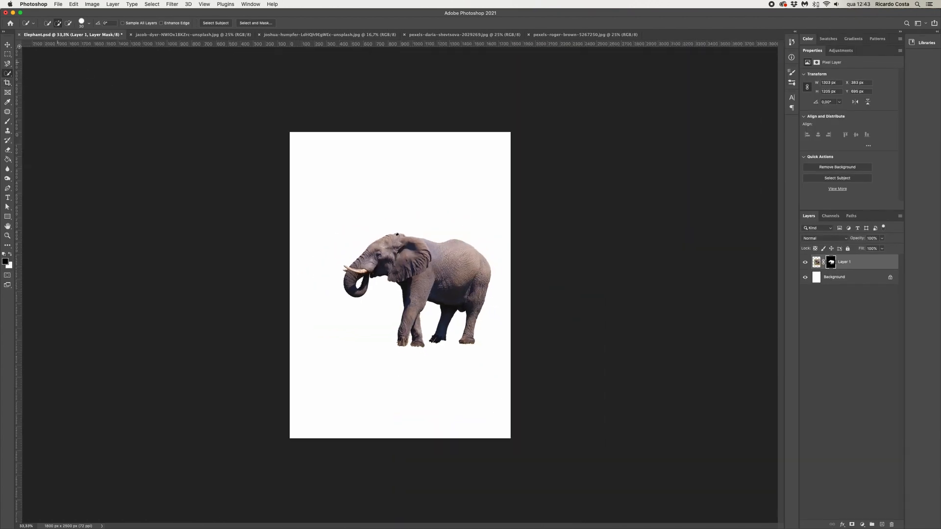
pyautogui.click(9, 53)
pyautogui.doubleClick(846, 262)
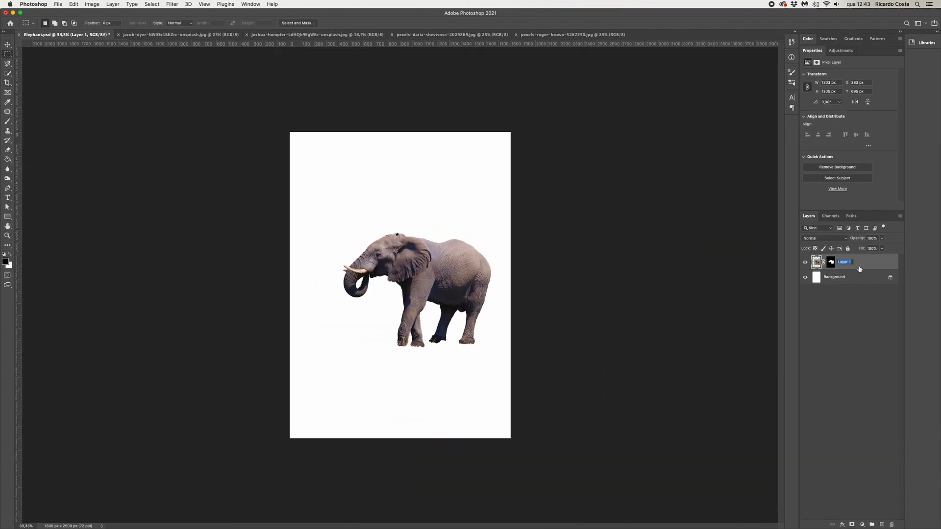
pyautogui.write('Elephant')
pyautogui.press('Return')
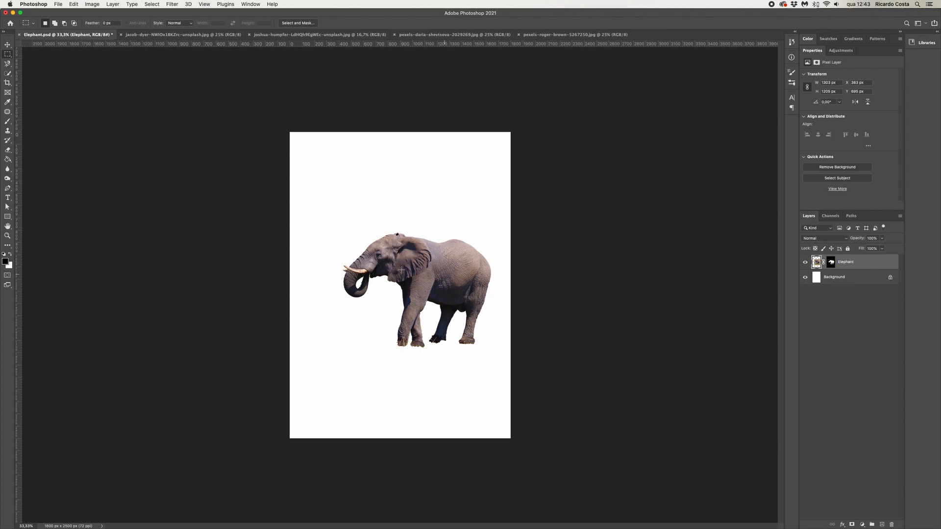
# Select the lower part of the rock photo and paste it into the Elephant document
pyautogui.click(443, 36)
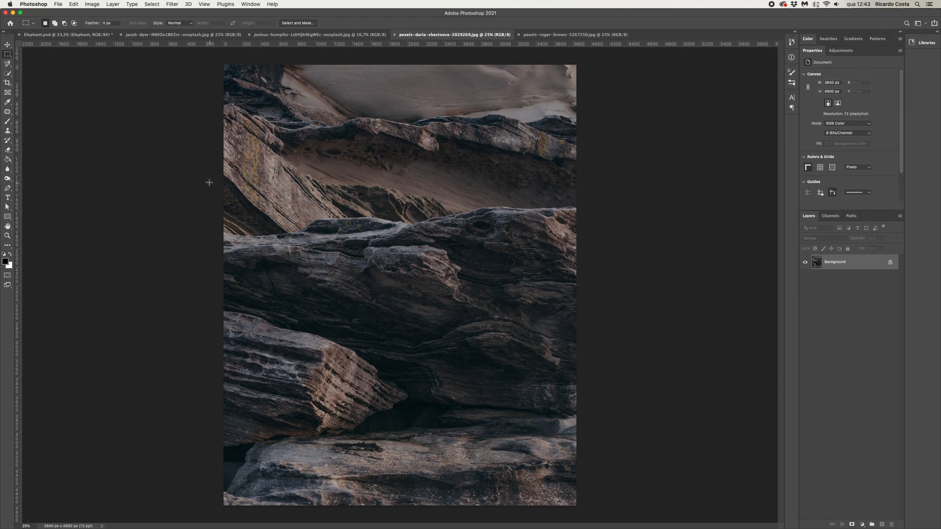
pyautogui.moveTo(209, 183); pyautogui.dragTo(592, 513)
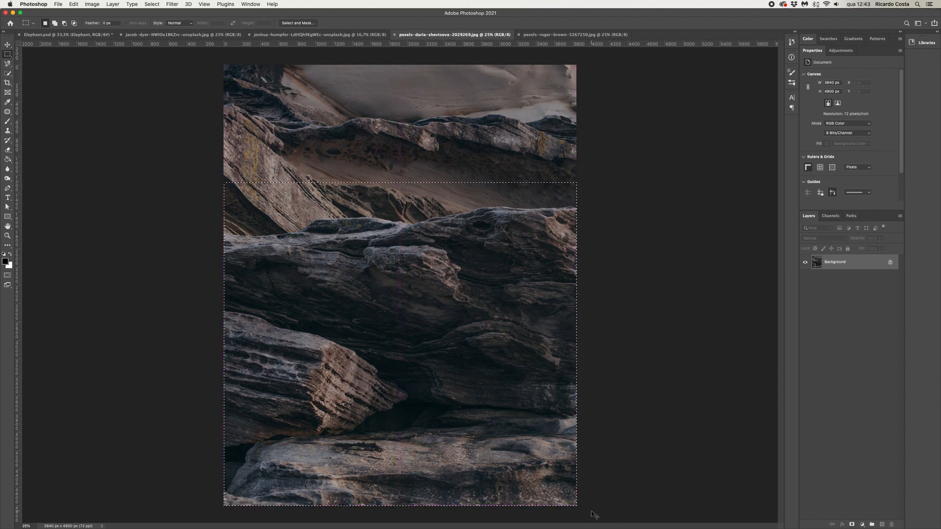
pyautogui.click(77, 36)
pyautogui.press('cmd+v')
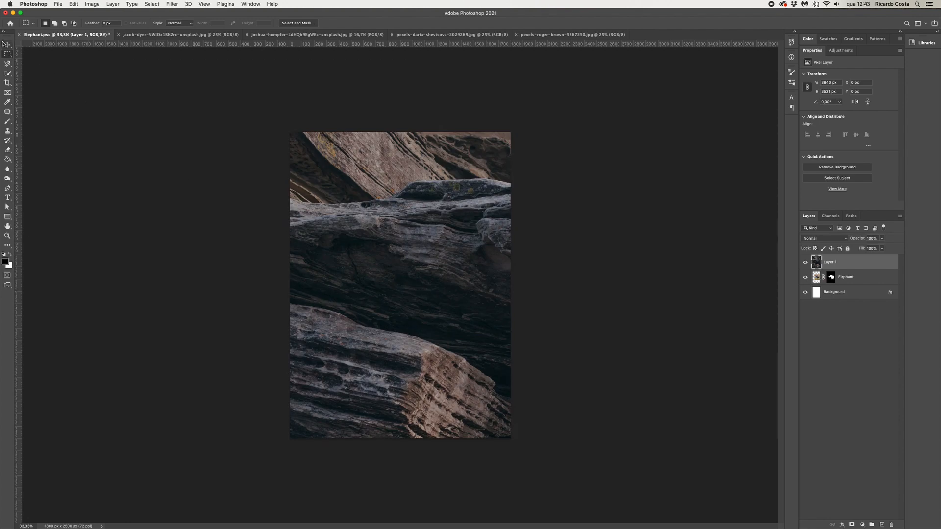
# Scale the pasted rock layer down to about 48% and move it up across the lower canvas
pyautogui.click(6, 44)
pyautogui.moveTo(760, 132); pyautogui.dragTo(496, 345)
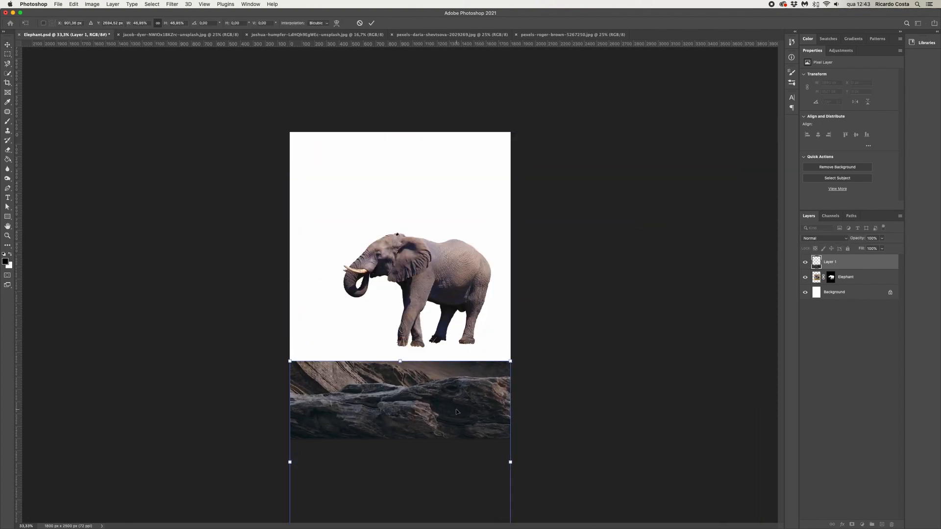
pyautogui.moveTo(456, 407); pyautogui.dragTo(456, 353)
pyautogui.press('Return')
# Trace the rock's top ridge with the Pen tool as a shape, starting from the canvas's left edge
pyautogui.press('super+1')
pyautogui.press('p')
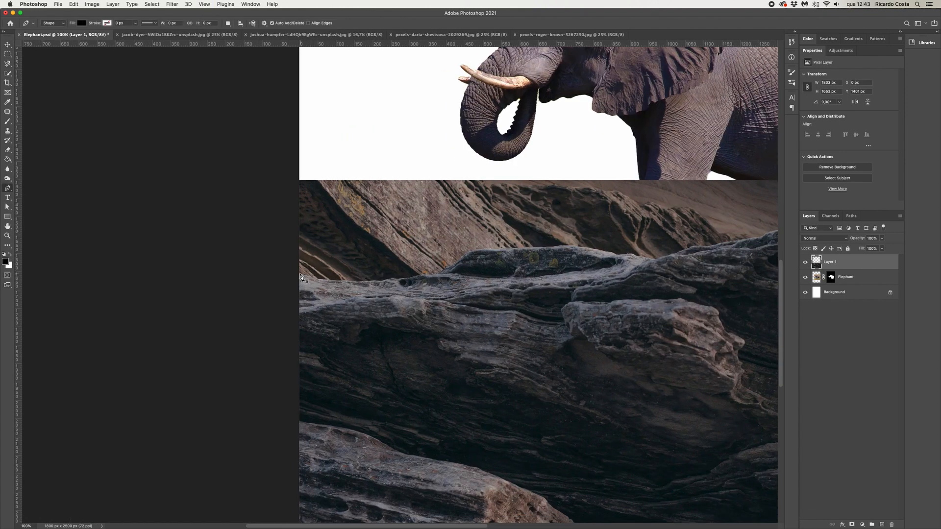
pyautogui.moveTo(302, 276); pyautogui.dragTo(315, 279)
pyautogui.click(346, 281)
pyautogui.click(81, 23)
pyautogui.click(36, 36)
pyautogui.click(360, 282)
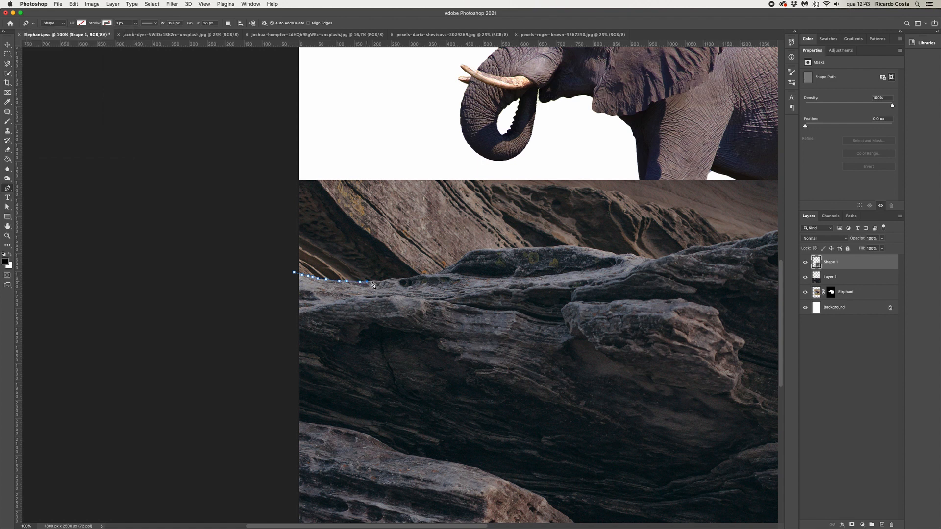
pyautogui.click(374, 281)
pyautogui.click(390, 280)
pyautogui.click(407, 278)
pyautogui.click(425, 276)
pyautogui.click(445, 270)
pyautogui.click(455, 265)
pyautogui.click(463, 258)
pyautogui.click(471, 253)
pyautogui.click(487, 249)
pyautogui.click(495, 249)
pyautogui.click(510, 249)
pyautogui.moveTo(526, 251); pyautogui.dragTo(423, 290)
pyautogui.click(476, 286)
pyautogui.click(495, 289)
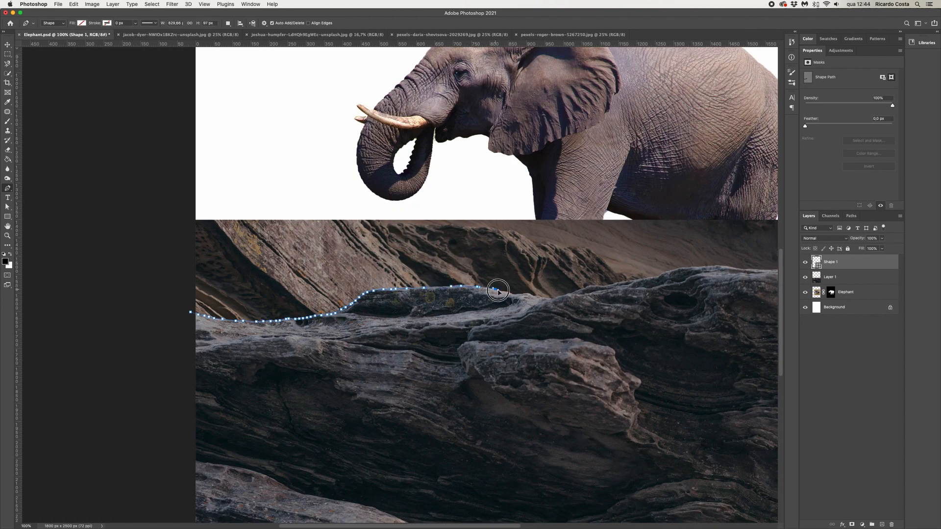
pyautogui.click(513, 296)
pyautogui.click(540, 297)
pyautogui.click(553, 299)
pyautogui.click(572, 293)
pyautogui.click(588, 286)
pyautogui.click(594, 285)
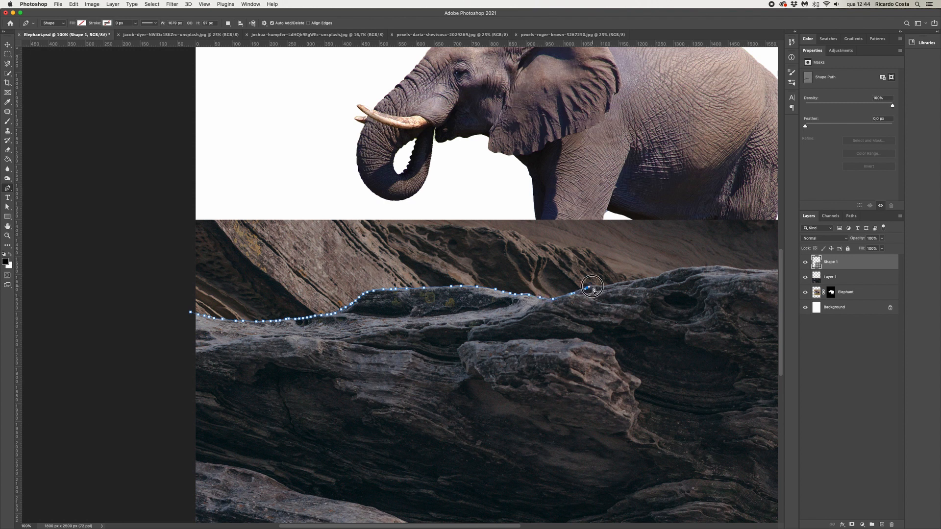
pyautogui.click(607, 287)
pyautogui.click(612, 285)
# Continue the pen path along the ridge to the right edge and close it below the rock
pyautogui.moveTo(659, 281); pyautogui.dragTo(400, 326)
pyautogui.click(408, 319)
pyautogui.click(431, 314)
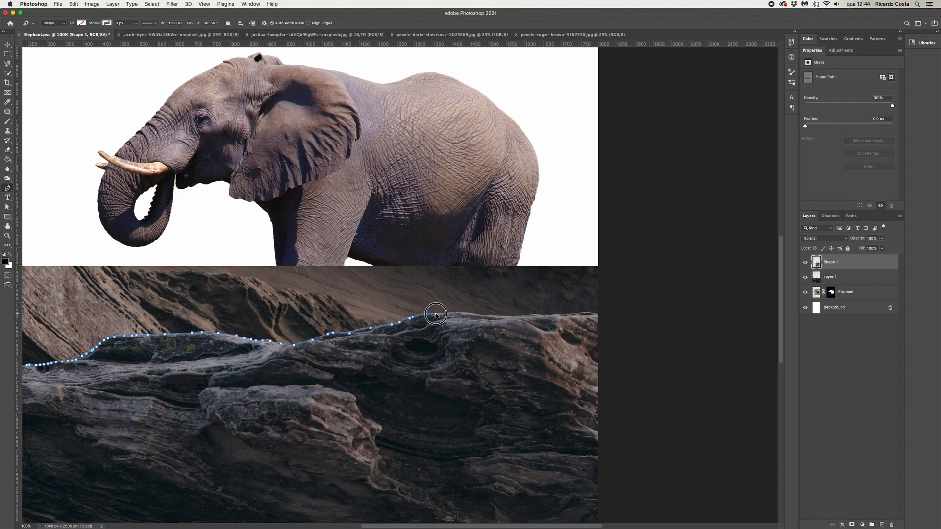
pyautogui.click(443, 315)
pyautogui.click(460, 312)
pyautogui.click(476, 314)
pyautogui.click(493, 318)
pyautogui.click(514, 316)
pyautogui.click(538, 315)
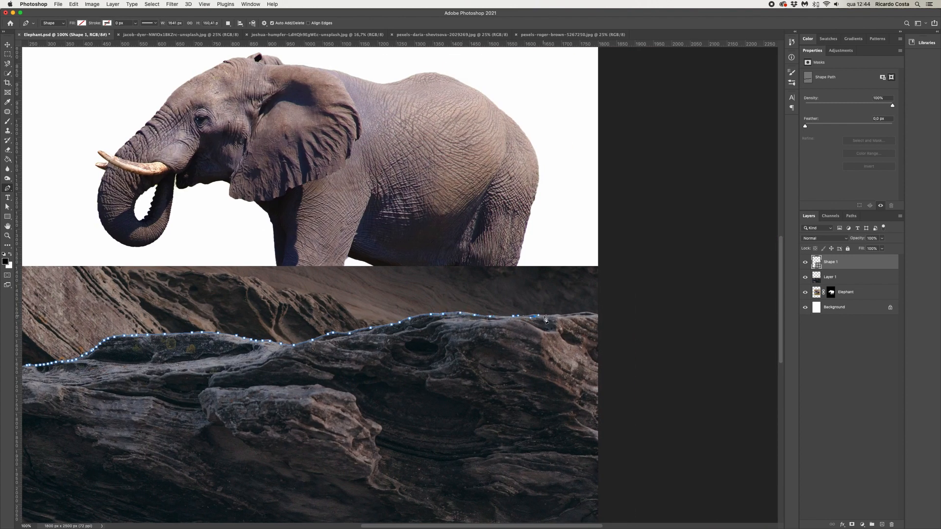
pyautogui.click(580, 314)
pyautogui.click(592, 314)
pyautogui.click(600, 316)
pyautogui.moveTo(470, 261); pyautogui.dragTo(554, 254)
pyautogui.press('super+minus')
pyautogui.moveTo(647, 321); pyautogui.dragTo(647, 213)
pyautogui.click(599, 417)
pyautogui.moveTo(139, 426); pyautogui.dragTo(139, 422)
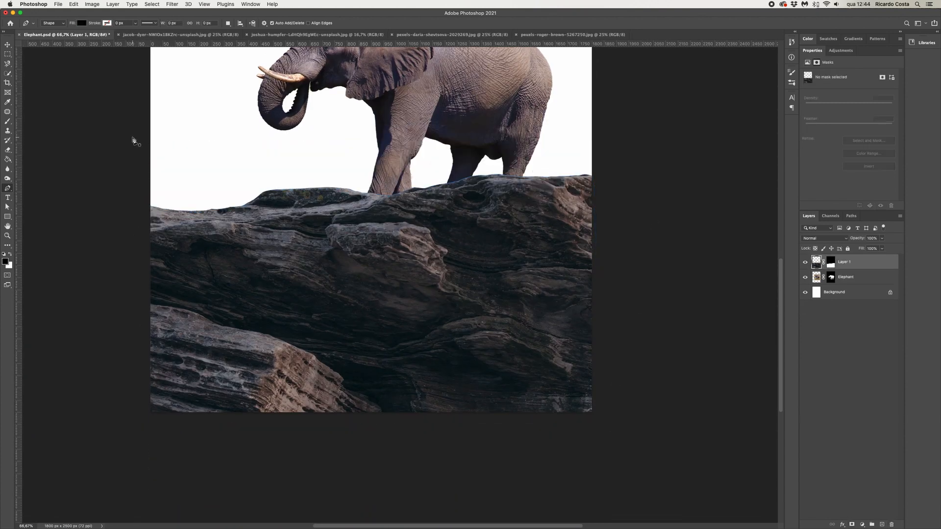
# Scale down the elephant and place it standing on top of the rock ridge
pyautogui.press('v')
pyautogui.press('super+minus')
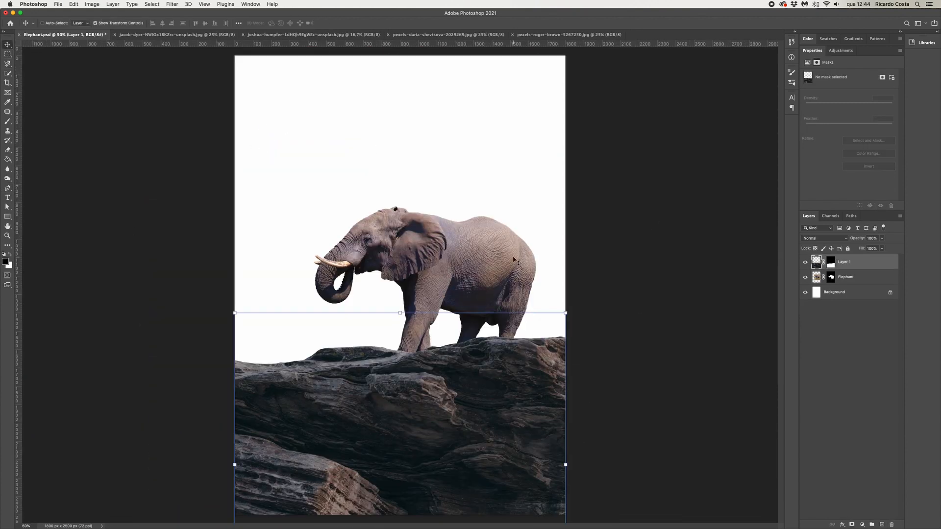
pyautogui.keyDown('super'); pyautogui.moveTo(432, 250); pyautogui.dragTo(454, 241); pyautogui.keyUp('super')
pyautogui.keyDown('alt'); pyautogui.moveTo(326, 175); pyautogui.dragTo(343, 191); pyautogui.keyUp('alt')
pyautogui.moveTo(420, 219); pyautogui.dragTo(422, 225)
pyautogui.press('Return')
pyautogui.press('super+minus')
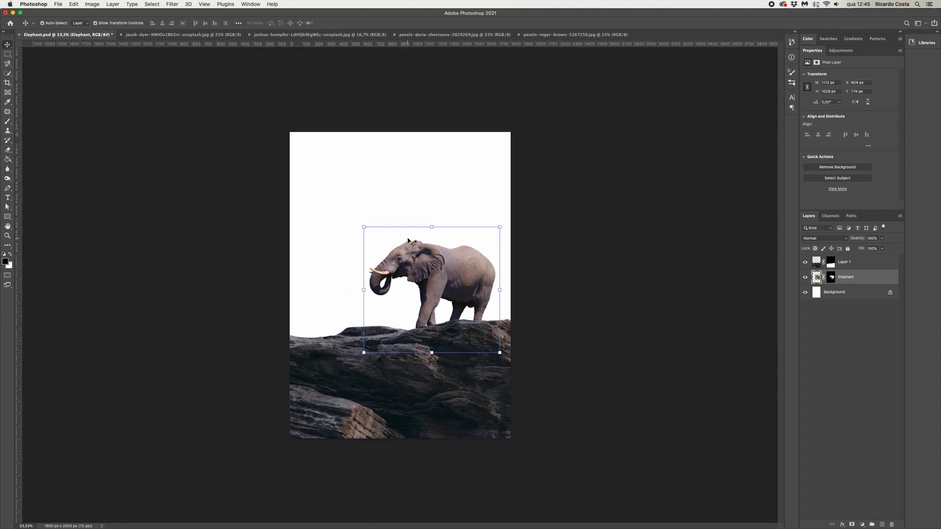
# Rename the rock layer to Ground
pyautogui.press('m')
pyautogui.doubleClick(844, 262)
pyautogui.write('E')
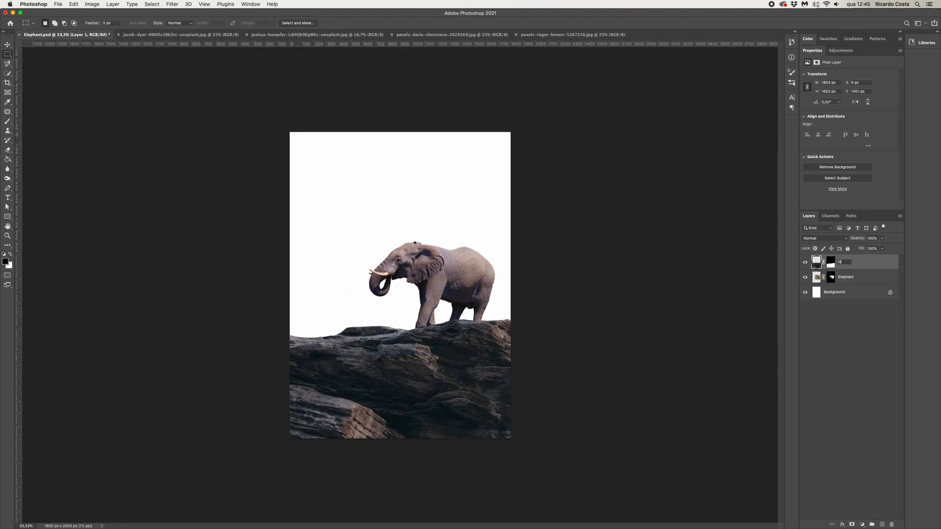
pyautogui.write('round')
pyautogui.press('Return')
# Copy a region of the starry sky photo, paste it into the Elephant document and name the layer Sky
pyautogui.click(357, 35)
pyautogui.moveTo(267, 98)
pyautogui.mouseDown()
pyautogui.moveTo(477, 435)
pyautogui.moveTo(685, 357)
pyautogui.mouseUp()
pyautogui.press('super+c')
pyautogui.click(74, 35)
pyautogui.press('super+v')
pyautogui.doubleClick(830, 262)
pyautogui.write('Sky')
pyautogui.press('Return')
# Scale the sky layer down to fit the canvas width
pyautogui.press('super+t')
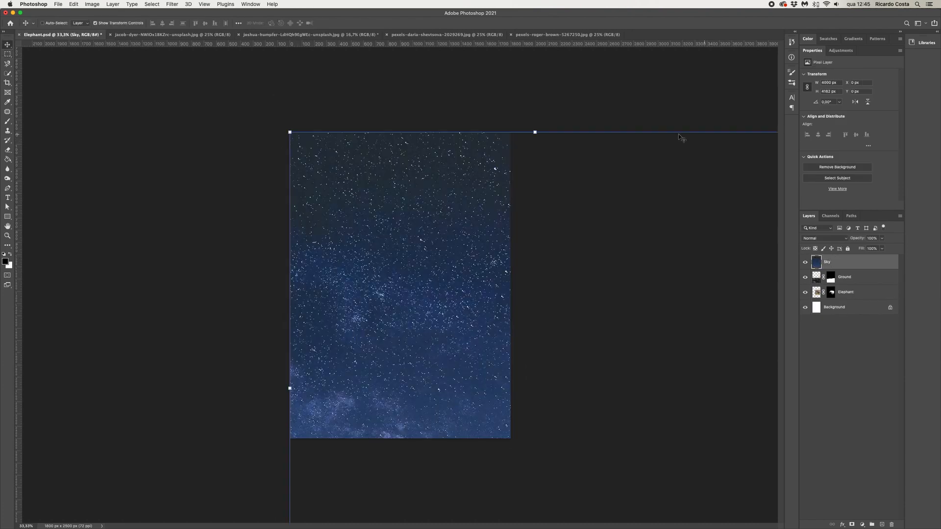
pyautogui.moveTo(290, 132); pyautogui.dragTo(308, 149)
pyautogui.moveTo(403, 249); pyautogui.dragTo(511, 362)
pyautogui.press('Return')
# Move the Sky layer below the Elephant layer and shift the sky upward
pyautogui.moveTo(849, 262); pyautogui.dragTo(849, 297)
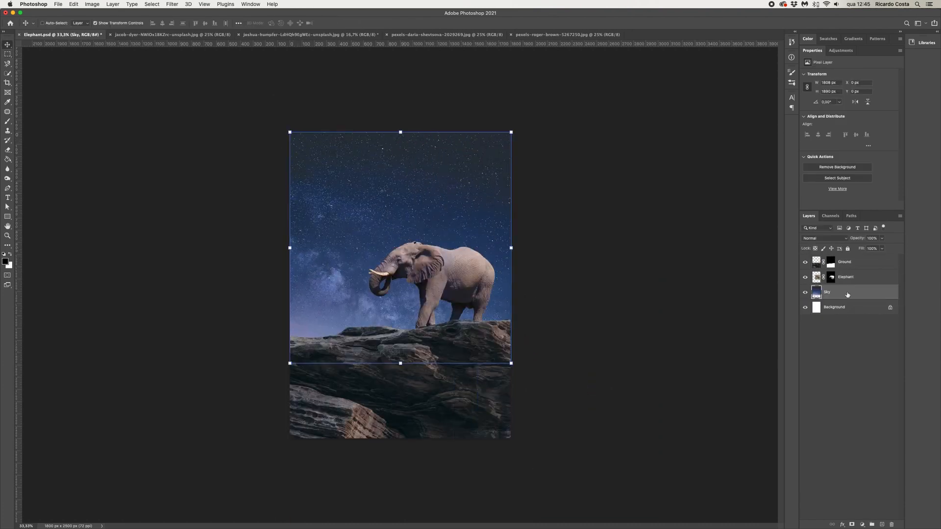
pyautogui.moveTo(466, 303); pyautogui.dragTo(465, 280)
pyautogui.press('m')
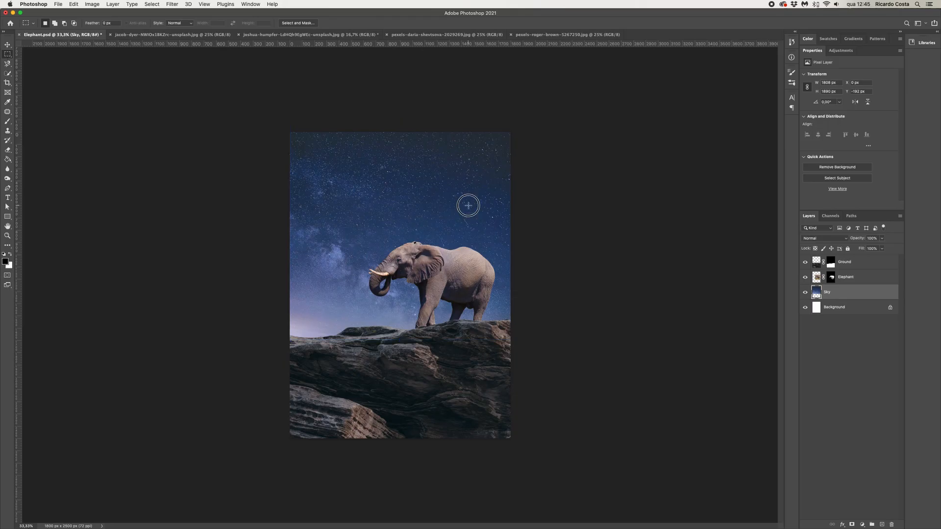
# Add a Color Lookup adjustment layer above Ground using the Moonlight.3DL LUT
pyautogui.click(867, 265)
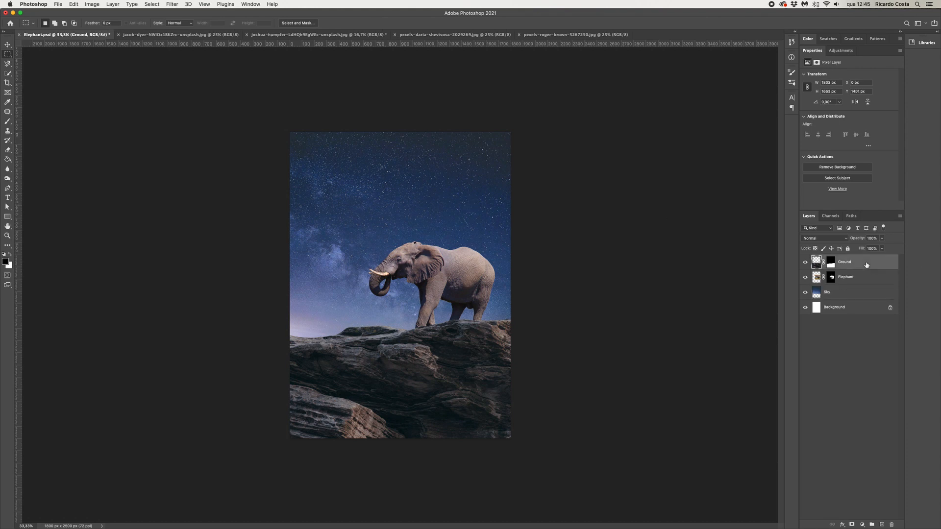
pyautogui.click(863, 525)
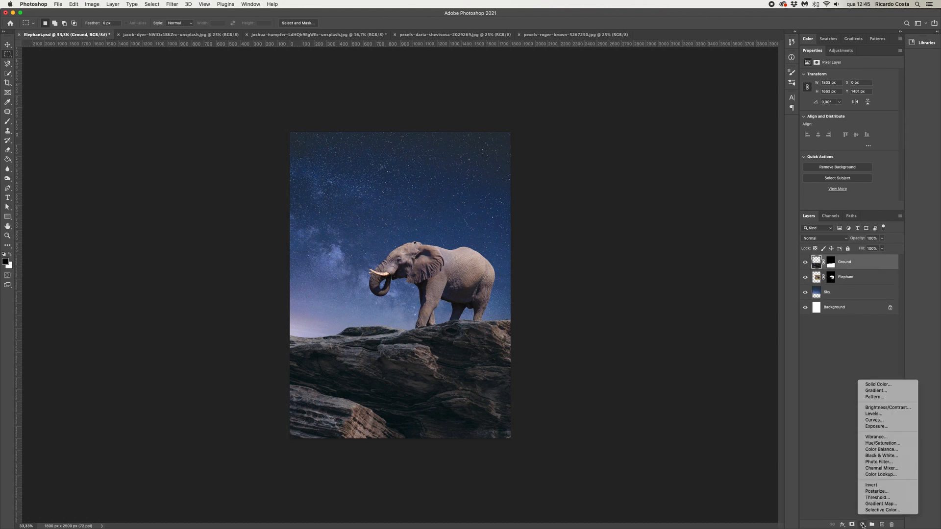
pyautogui.click(881, 474)
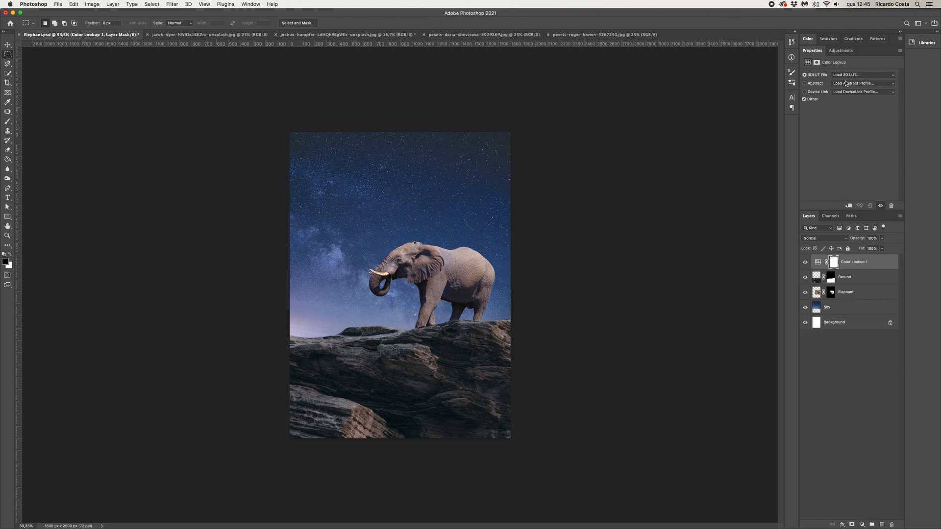
pyautogui.click(845, 77)
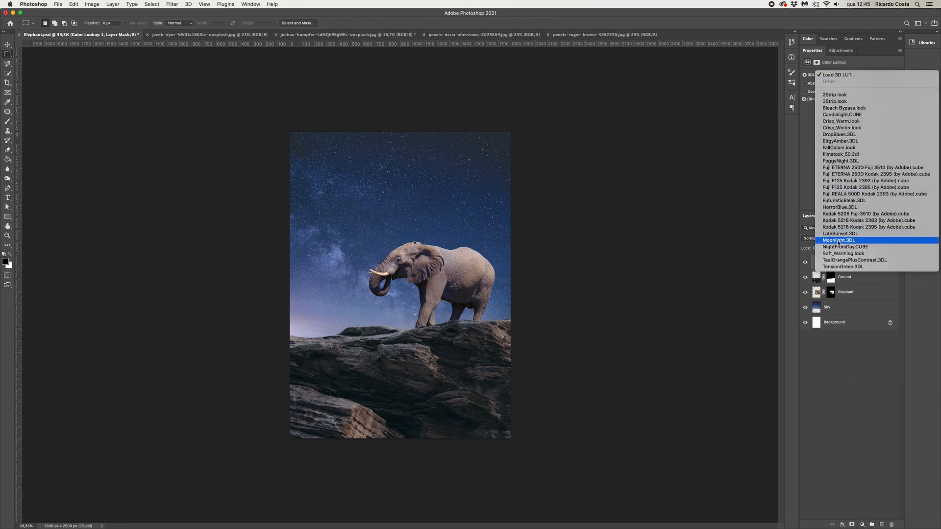
pyautogui.click(852, 243)
# Try the NightFromDay.CUBE LUT, then switch back to Moonlight.3DL
pyautogui.click(843, 77)
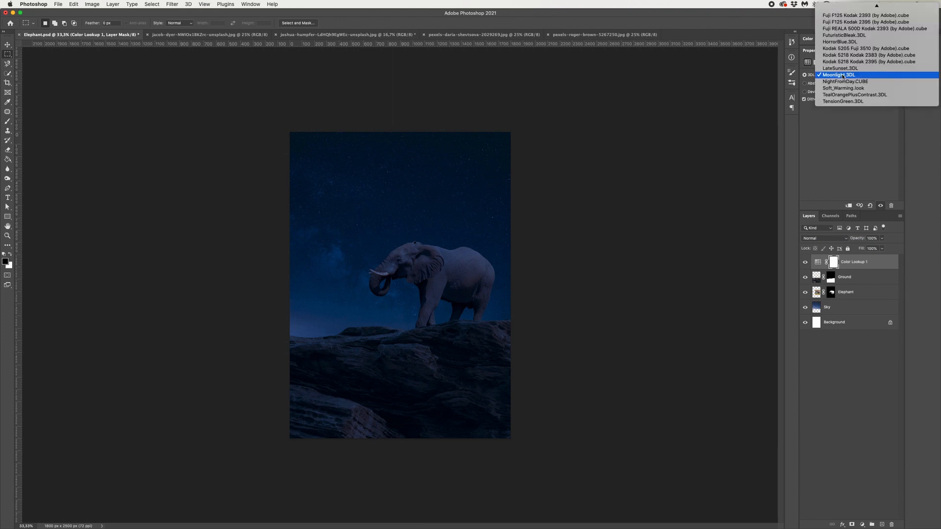
pyautogui.click(843, 82)
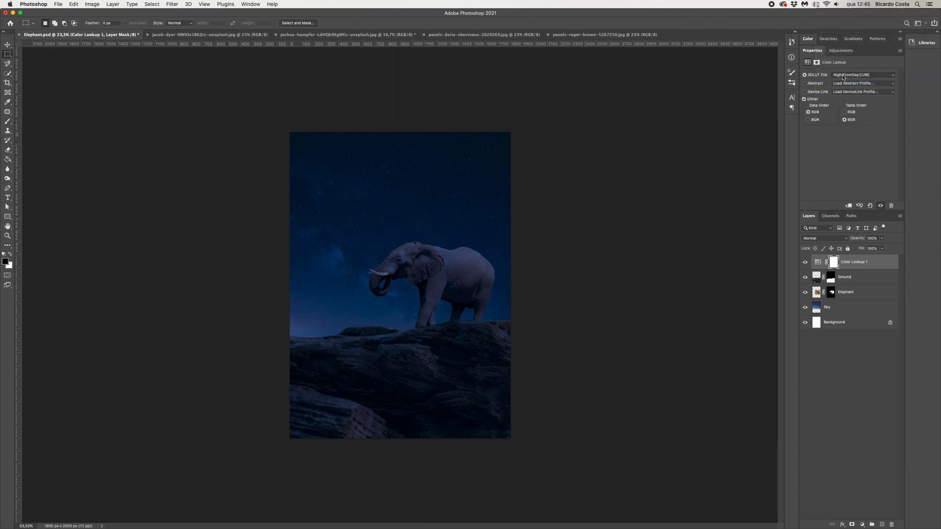
pyautogui.click(843, 77)
pyautogui.click(842, 72)
# Add a Brightness/Contrast adjustment layer with brightness about -50 and contrast about 21
pyautogui.click(863, 525)
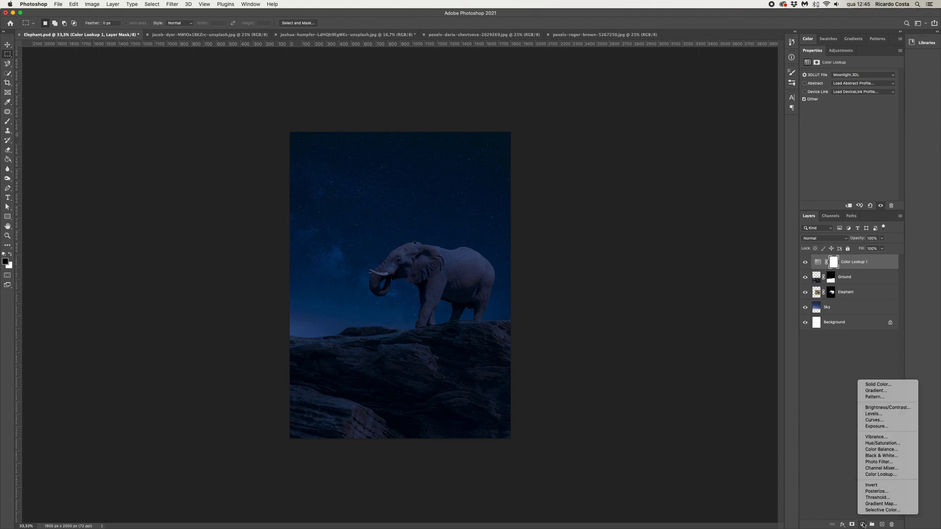
pyautogui.click(870, 408)
pyautogui.moveTo(849, 98); pyautogui.dragTo(845, 98)
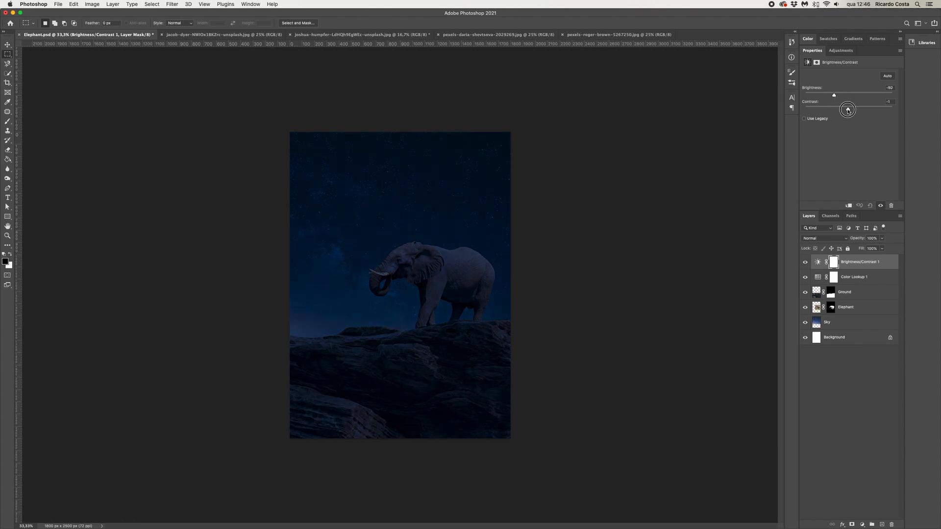
pyautogui.moveTo(848, 110); pyautogui.dragTo(877, 113)
# Add a Black & White adjustment layer on top of the stack
pyautogui.click(863, 525)
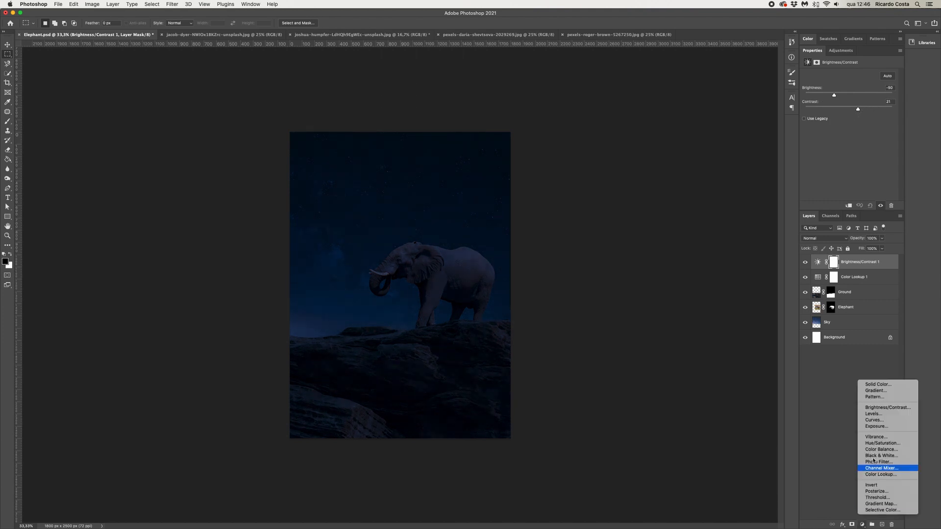
pyautogui.click(883, 456)
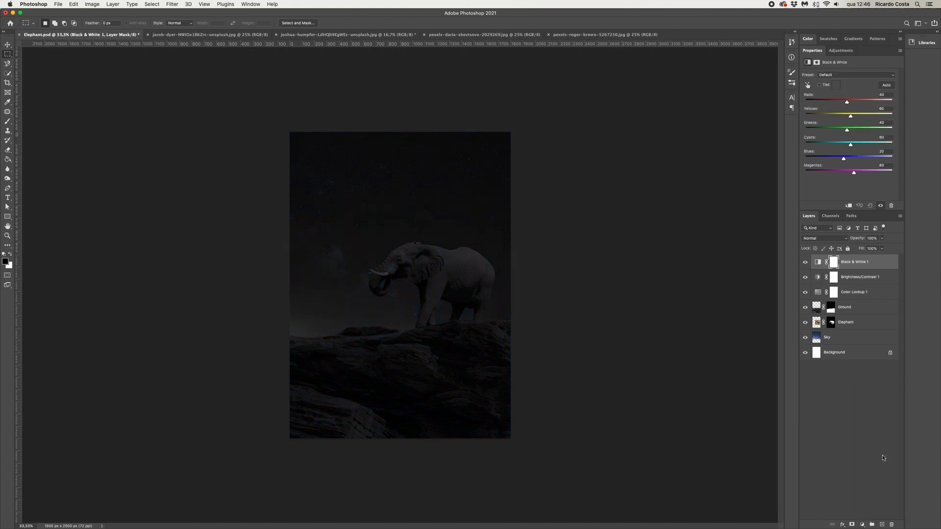
# Select the Elephant layer and start a Pen tool shape along the front tusk's lower edge, with no fill
pyautogui.click(882, 239)
pyautogui.click(890, 432)
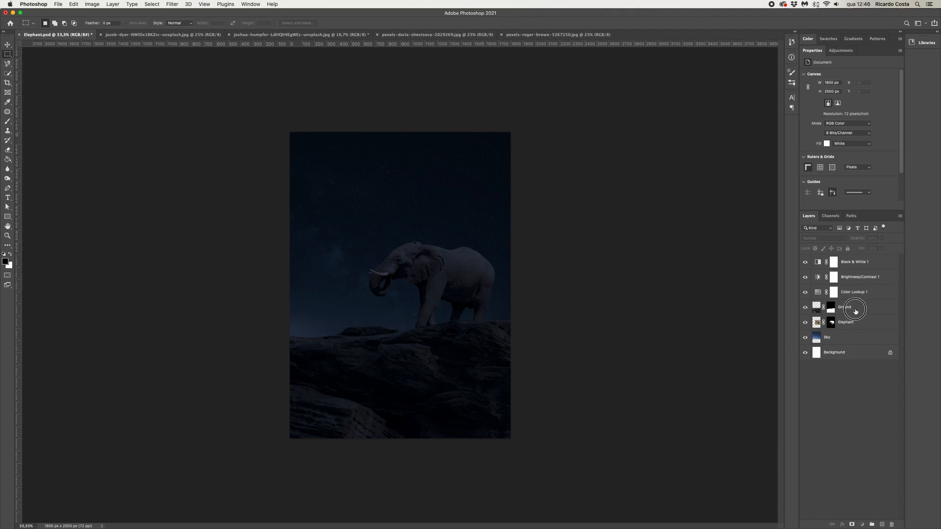
pyautogui.click(856, 309)
pyautogui.click(858, 322)
pyautogui.press('super+plus')
pyautogui.press('super+plus')
pyautogui.press('super+plus')
pyautogui.press('super+plus')
pyautogui.moveTo(306, 241); pyautogui.dragTo(443, 340)
pyautogui.press('p')
pyautogui.press('super+plus')
pyautogui.press('super+plus')
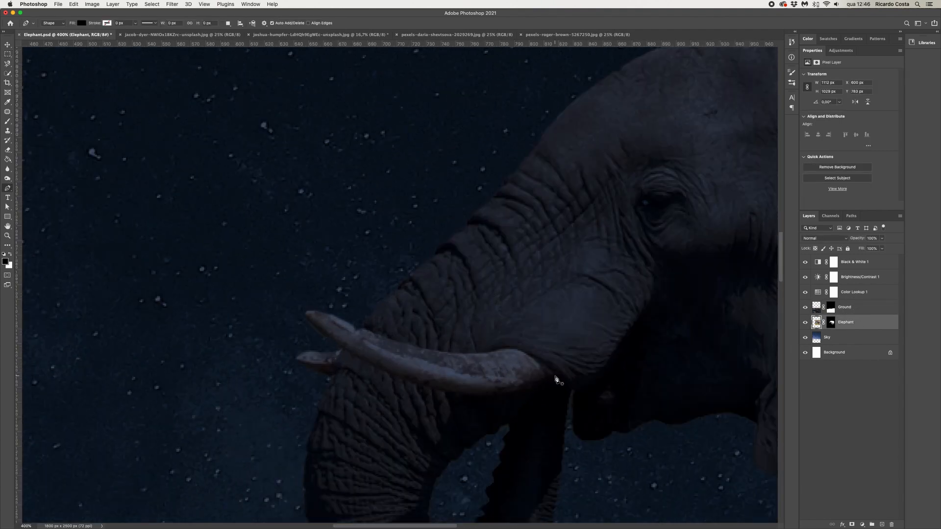
pyautogui.moveTo(806, 277); pyautogui.dragTo(805, 262)
pyautogui.click(560, 381)
pyautogui.click(537, 359)
pyautogui.click(512, 348)
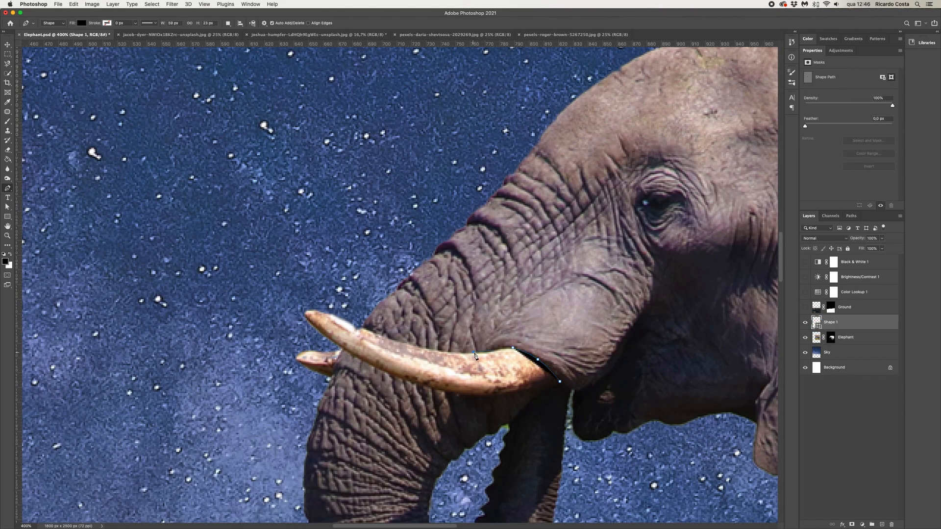
pyautogui.click(473, 352)
pyautogui.click(81, 23)
pyautogui.click(38, 37)
# Continue the Pen path around the front tusk and close it
pyautogui.click(456, 353)
pyautogui.click(441, 351)
pyautogui.click(422, 348)
pyautogui.click(404, 342)
pyautogui.moveTo(321, 314); pyautogui.dragTo(321, 311)
pyautogui.click(319, 332)
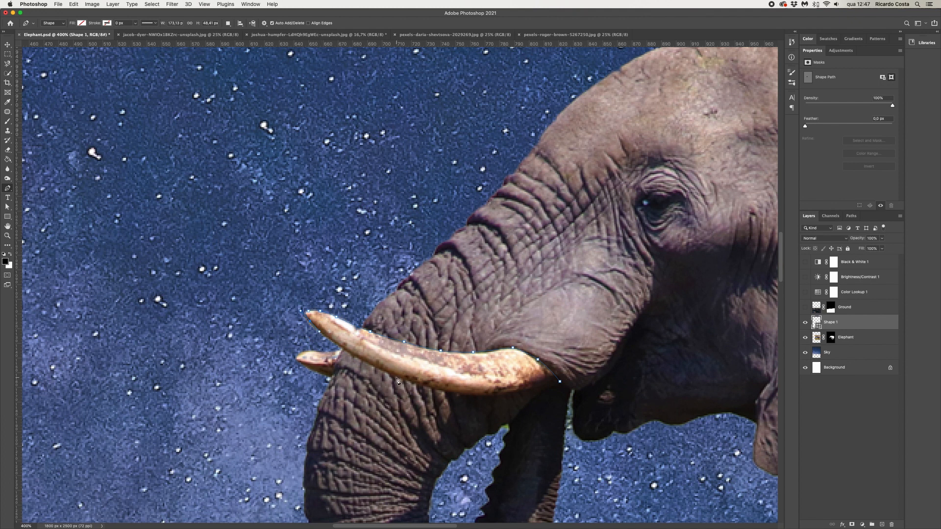
pyautogui.click(464, 394)
pyautogui.click(428, 387)
pyautogui.moveTo(559, 382); pyautogui.dragTo(594, 363)
# Copy the tusk area from the Elephant layer into a new layer using the shape's outline, then delete the shape
pyautogui.keyDown('super'); pyautogui.click(817, 323); pyautogui.keyUp('super')
pyautogui.click(817, 337)
pyautogui.press('super+j')
pyautogui.click(851, 324)
pyautogui.press('Delete')
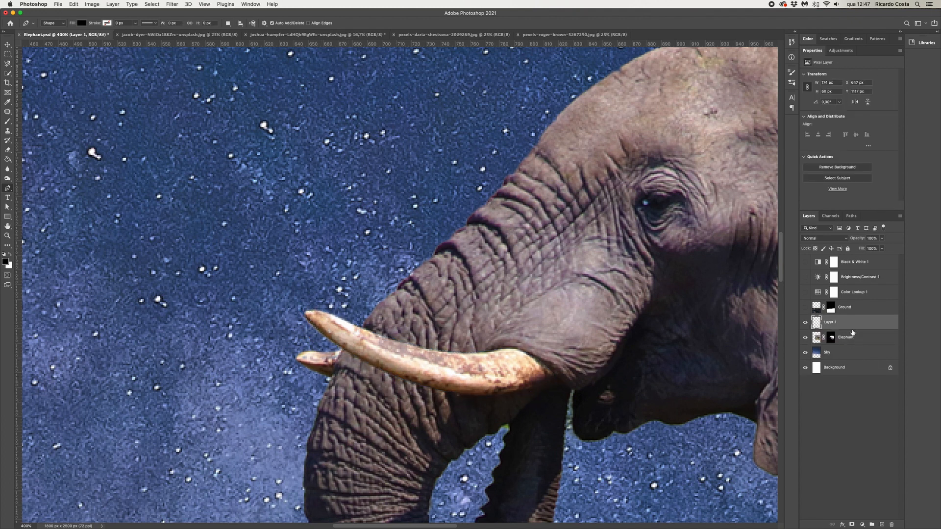
# Free-transform the copied tusk layer, moving and stretching it to fit along the trunk
pyautogui.press('v')
pyautogui.press('super+t')
pyautogui.moveTo(305, 308); pyautogui.dragTo(235, 275)
pyautogui.press('super+minus')
pyautogui.press('super+minus')
pyautogui.press('super+minus')
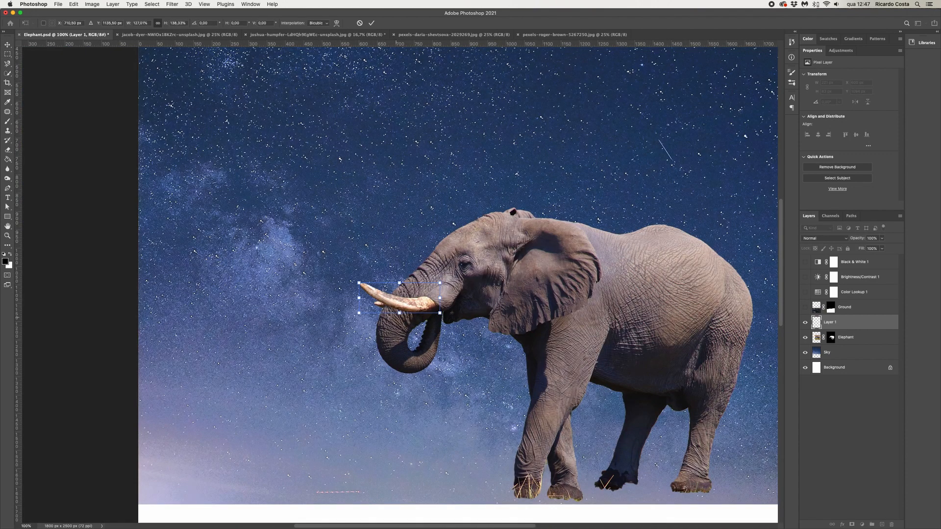
pyautogui.moveTo(413, 305); pyautogui.dragTo(417, 310)
pyautogui.moveTo(356, 284); pyautogui.dragTo(395, 307)
pyautogui.press('super+plus')
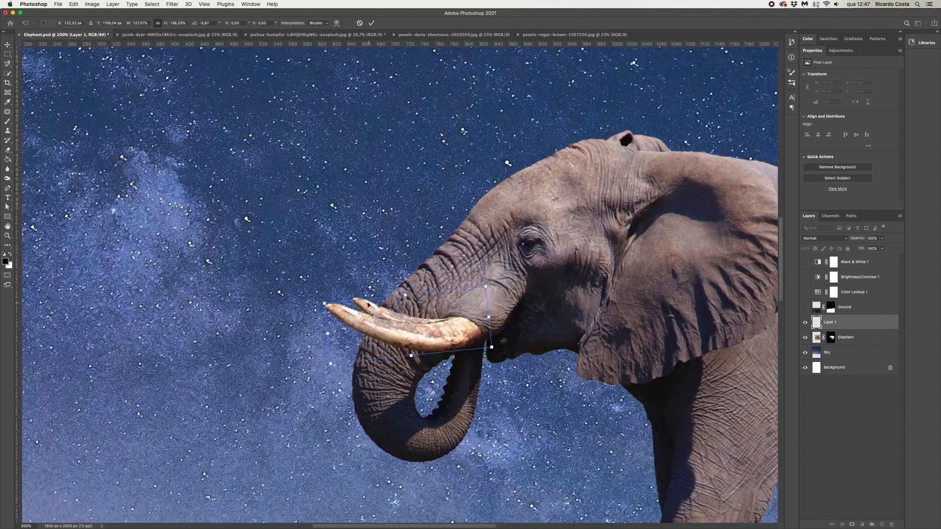
pyautogui.moveTo(322, 302); pyautogui.dragTo(301, 298)
pyautogui.press('Return')
pyautogui.press('super+minus')
pyautogui.press('super+minus')
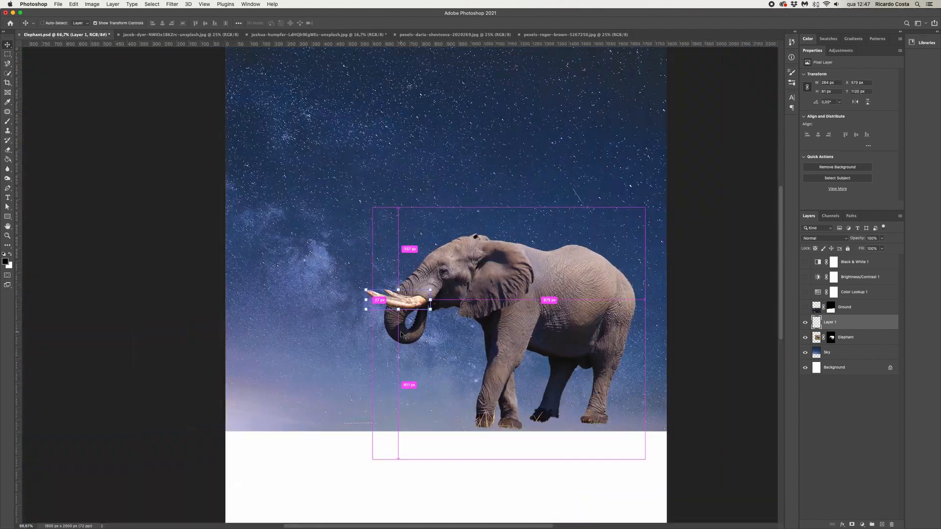
# Duplicate the tusk layer below the Elephant layer and offset the copy slightly as a back tusk
pyautogui.moveTo(833, 324); pyautogui.dragTo(841, 363)
pyautogui.moveTo(366, 289)
pyautogui.mouseDown()
pyautogui.moveTo(378, 293)
pyautogui.moveTo(366, 299)
pyautogui.mouseUp()
pyautogui.press('Return')
pyautogui.moveTo(416, 304); pyautogui.dragTo(411, 304)
pyautogui.press('Return')
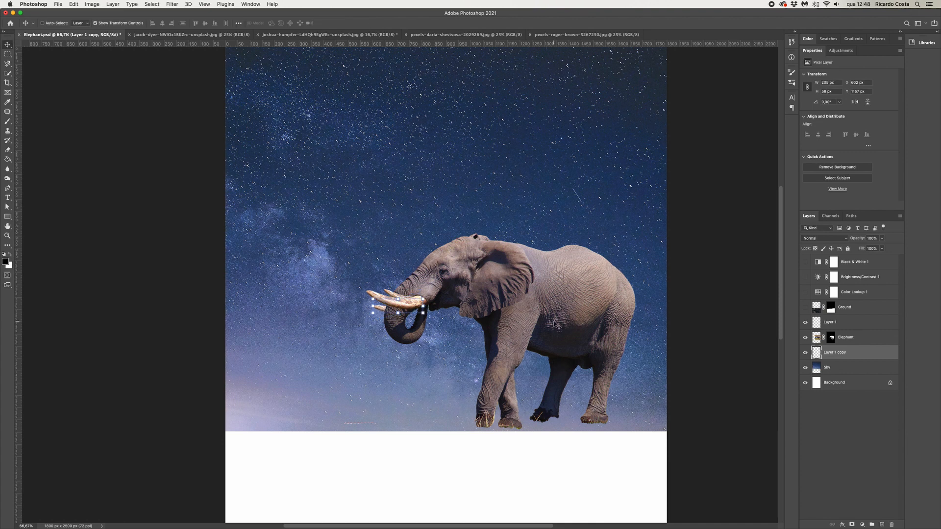
# Hide both tusk layers and paint on the Elephant mask to hide the original tusk tip
pyautogui.click(805, 352)
pyautogui.click(805, 322)
pyautogui.click(846, 337)
pyautogui.press('super+plus')
pyautogui.press('super+plus')
pyautogui.press('super+plus')
pyautogui.click(831, 337)
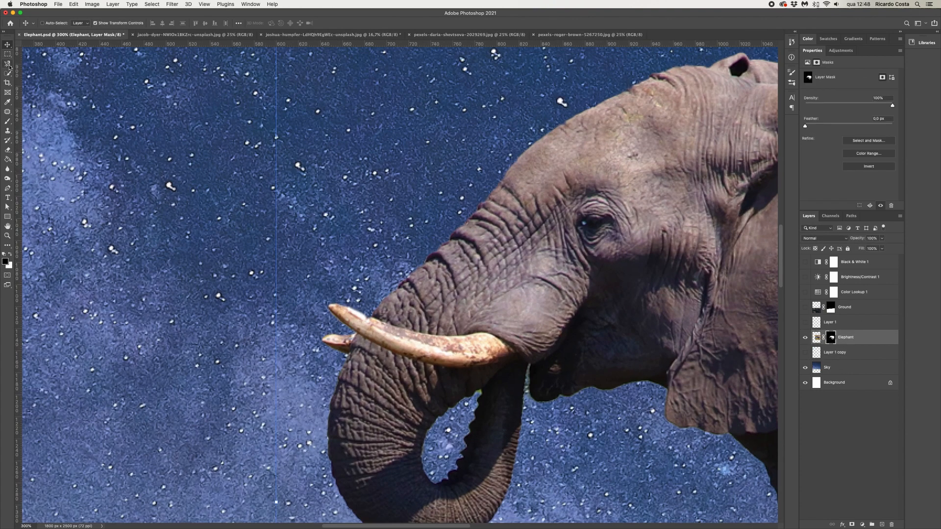
pyautogui.click(7, 121)
pyautogui.press('[')
pyautogui.press('[')
pyautogui.press('[')
pyautogui.press('[')
pyautogui.press('[')
pyautogui.press('[')
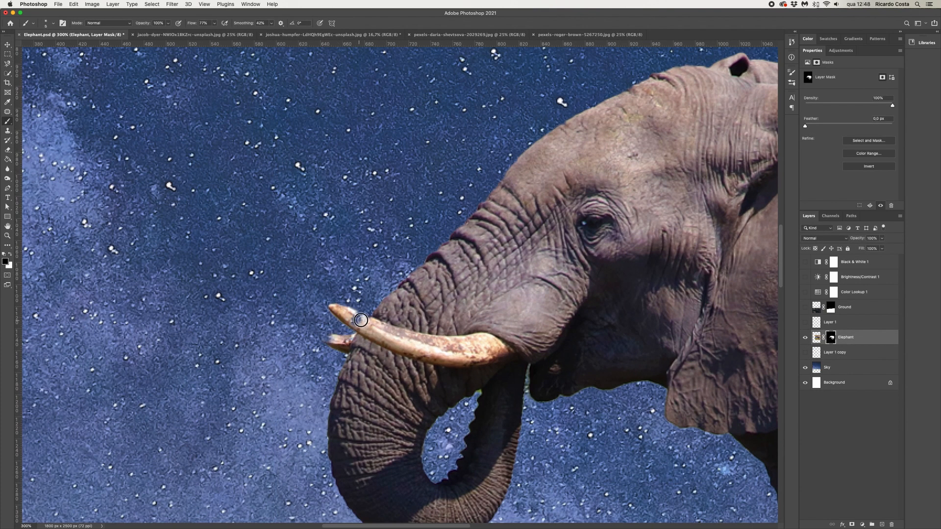
pyautogui.hotkey('shift', '0')
pyautogui.moveTo(327, 309)
pyautogui.mouseDown()
pyautogui.moveTo(355, 314)
pyautogui.moveTo(334, 304)
pyautogui.moveTo(351, 308)
pyautogui.moveTo(339, 328)
pyautogui.moveTo(347, 347)
pyautogui.moveTo(327, 343)
pyautogui.mouseUp()
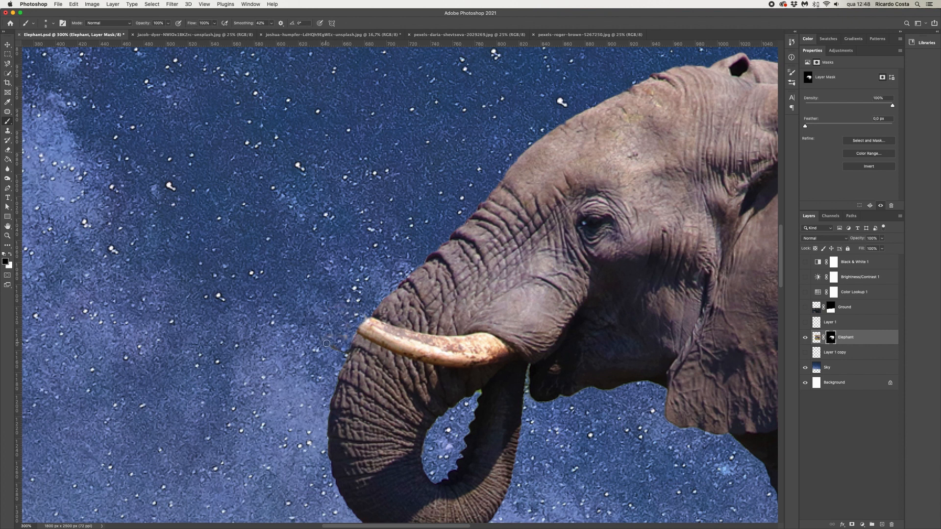
pyautogui.click(7, 63)
pyautogui.click(39, 78)
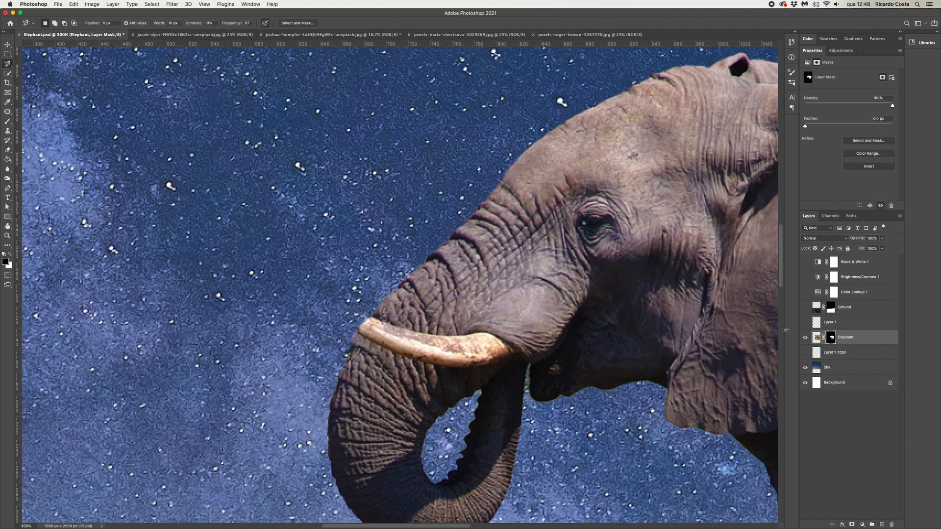
pyautogui.click(817, 338)
pyautogui.click(8, 74)
pyautogui.moveTo(378, 314)
pyautogui.mouseDown()
pyautogui.moveTo(366, 342)
pyautogui.moveTo(404, 362)
pyautogui.moveTo(426, 355)
pyautogui.moveTo(392, 321)
pyautogui.moveTo(438, 297)
pyautogui.moveTo(503, 322)
pyautogui.mouseUp()
pyautogui.hotkey('ctrl', 'd')
# Show both tusk layers and clone-stamp trunk skin over the area beneath the tusk on the Elephant layer
pyautogui.press('m')
pyautogui.click(805, 322)
pyautogui.click(805, 353)
pyautogui.press('super+minus')
pyautogui.press('super+minus')
pyautogui.press('super+minus')
pyautogui.press('super+minus')
pyautogui.press('super+plus')
pyautogui.press('super+plus')
pyautogui.press('super+plus')
pyautogui.press('super+plus')
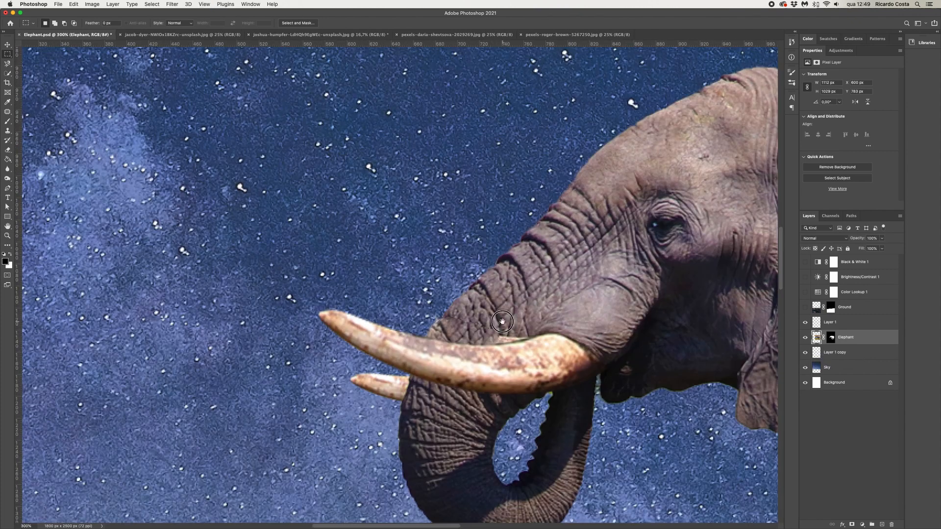
pyautogui.click(8, 131)
pyautogui.keyDown('alt'); pyautogui.click(504, 311); pyautogui.keyUp('alt')
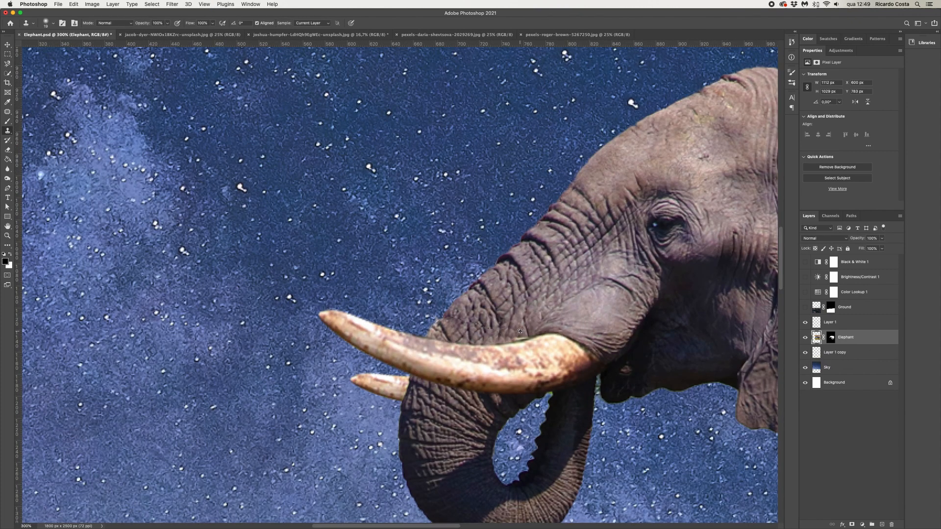
pyautogui.moveTo(442, 329)
pyautogui.mouseDown()
pyautogui.moveTo(447, 316)
pyautogui.moveTo(437, 322)
pyautogui.mouseUp()
# Nudge the back tusk copy into place beside the trunk and confirm the move
pyautogui.click(831, 337)
pyautogui.press('b')
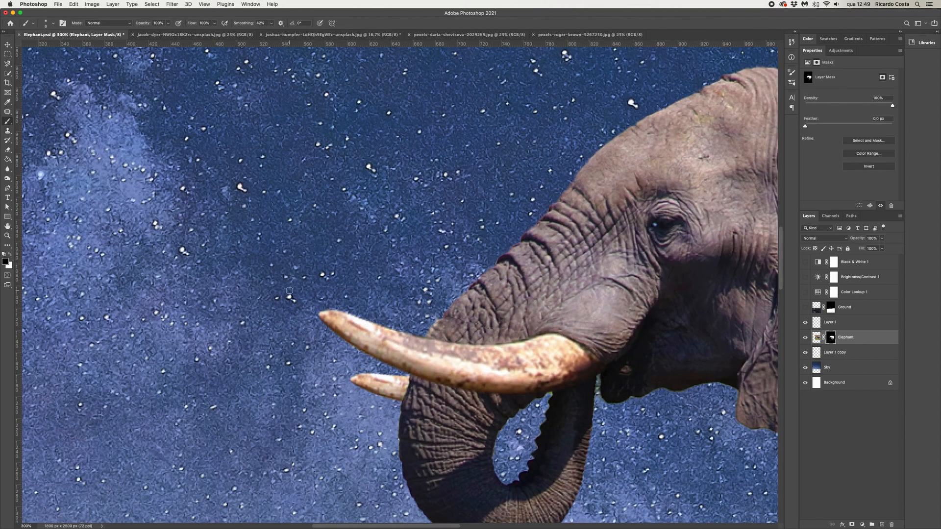
pyautogui.press('super+minus')
pyautogui.press('super+minus')
pyautogui.press('super+minus')
pyautogui.press('super+minus')
pyautogui.press('v')
pyautogui.keyDown('super'); pyautogui.click(355, 274); pyautogui.keyUp('super')
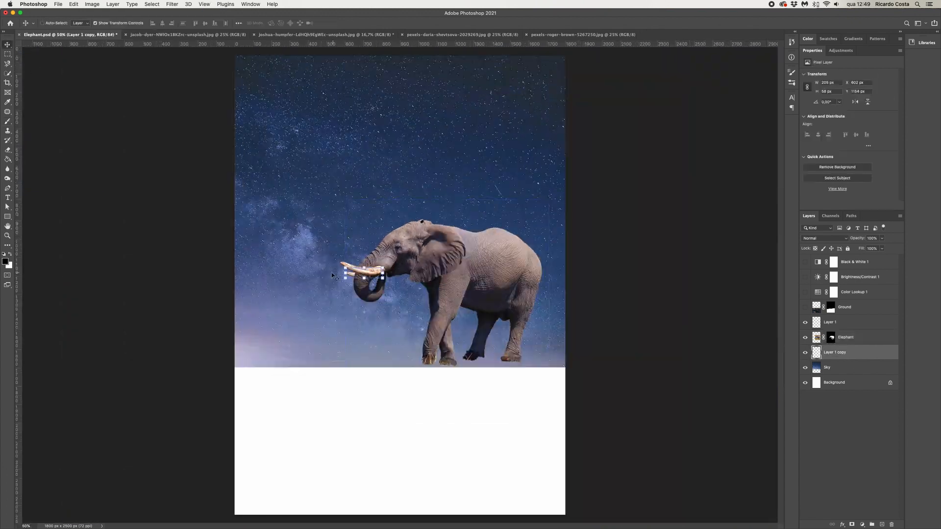
pyautogui.moveTo(355, 273); pyautogui.dragTo(354, 272)
pyautogui.moveTo(342, 277); pyautogui.dragTo(336, 268)
pyautogui.press('Return')
# Duplicate the Front horn and Back horn layers to the top of the stack and merge the copies
pyautogui.press('m')
pyautogui.press('v')
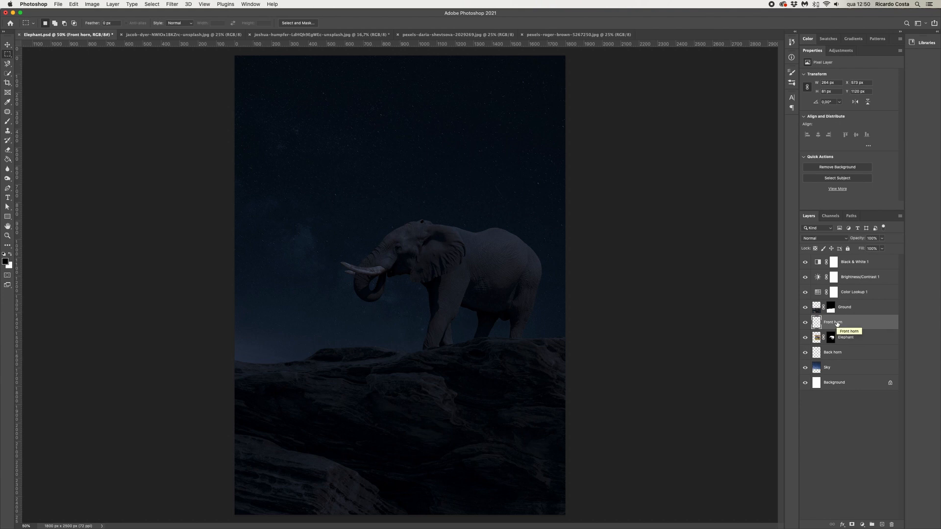
pyautogui.keyDown('shift'); pyautogui.click(837, 353); pyautogui.keyUp('shift')
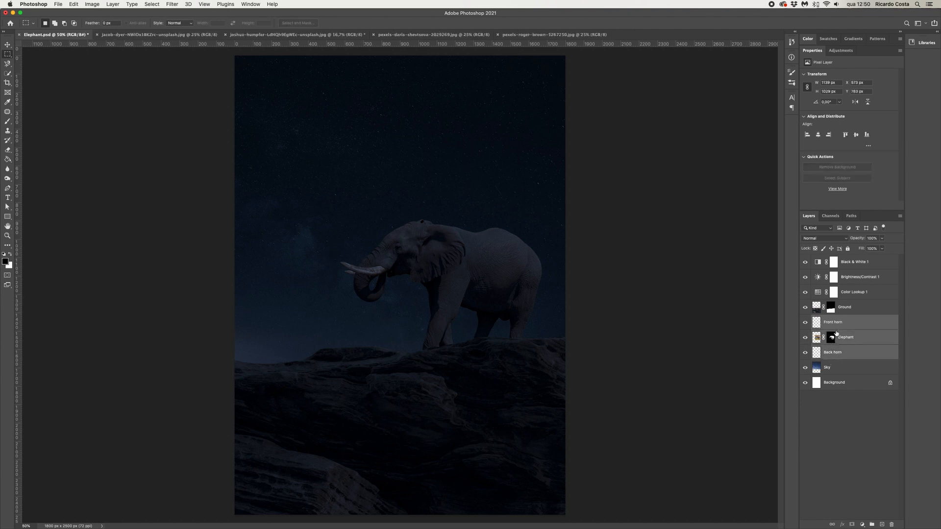
pyautogui.click(837, 323)
pyautogui.keyDown('super'); pyautogui.click(836, 353); pyautogui.keyUp('super')
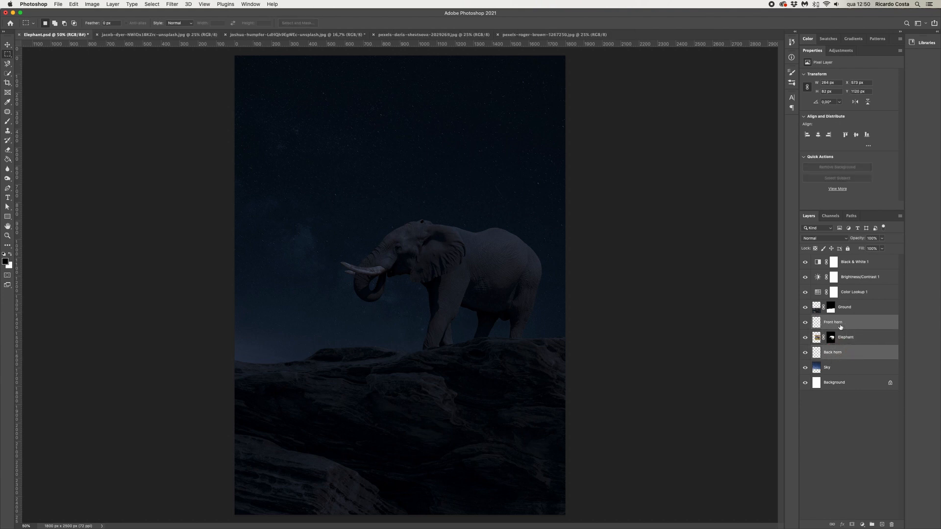
pyautogui.moveTo(832, 322); pyautogui.dragTo(839, 264)
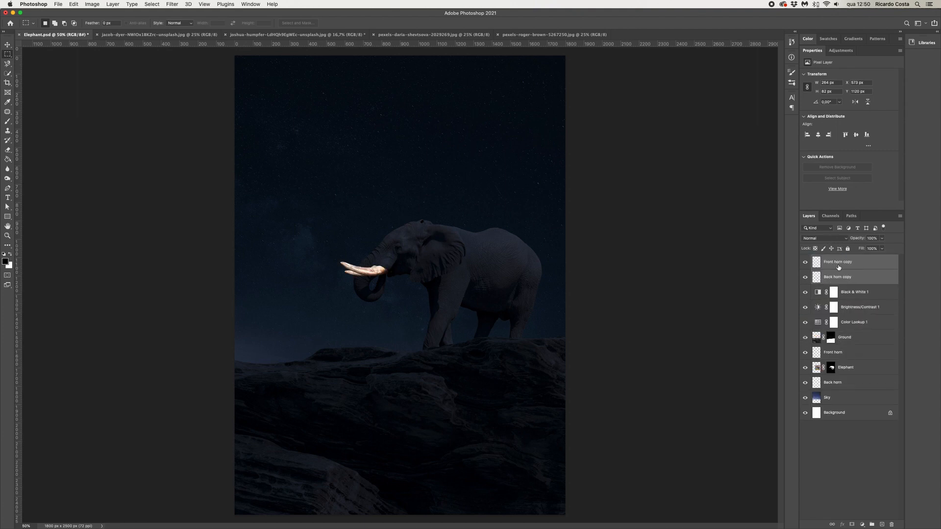
pyautogui.rightClick(838, 267)
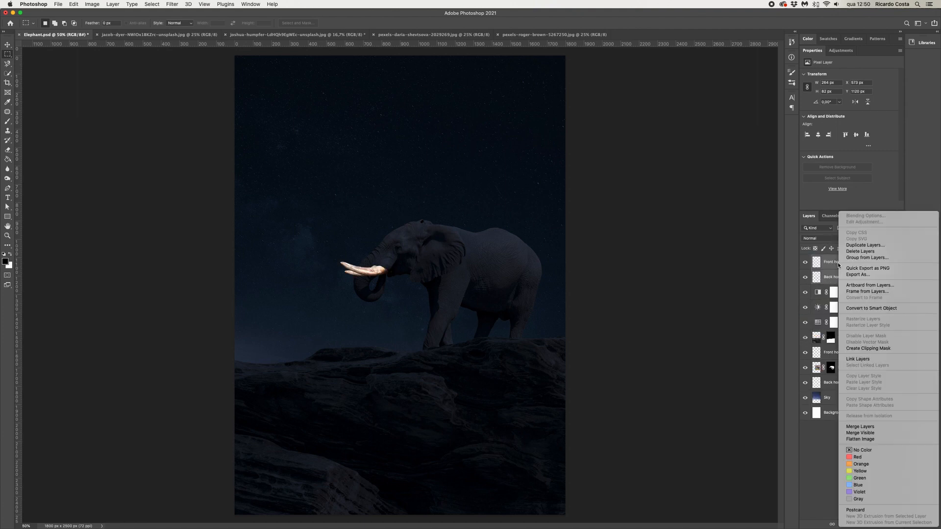
pyautogui.click(860, 427)
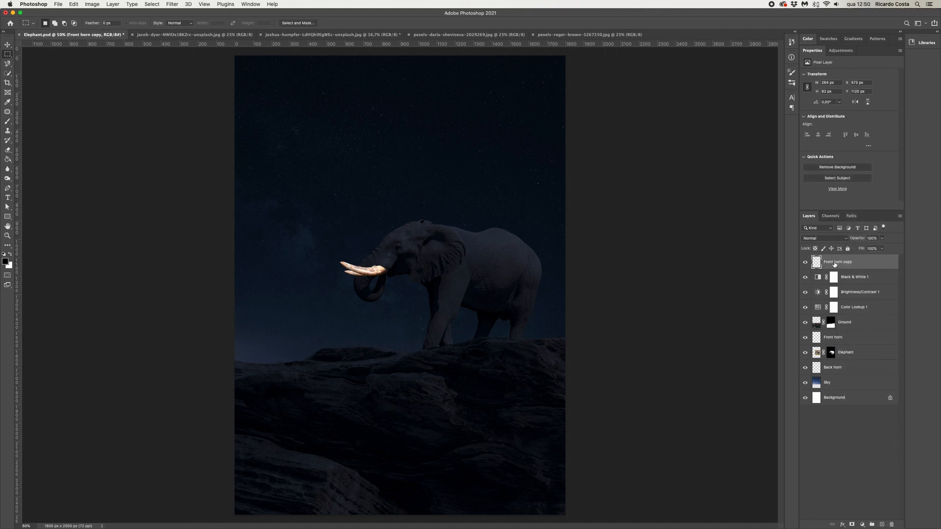
# Duplicate the merged tusk layer and set the copy's blend mode to Linear Dodge (Add)
pyautogui.moveTo(836, 264); pyautogui.dragTo(882, 525)
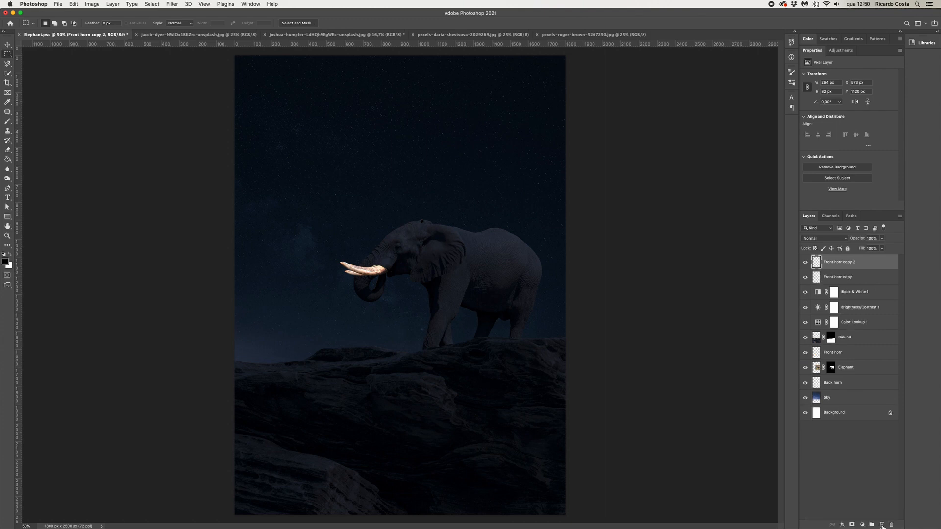
pyautogui.click(818, 239)
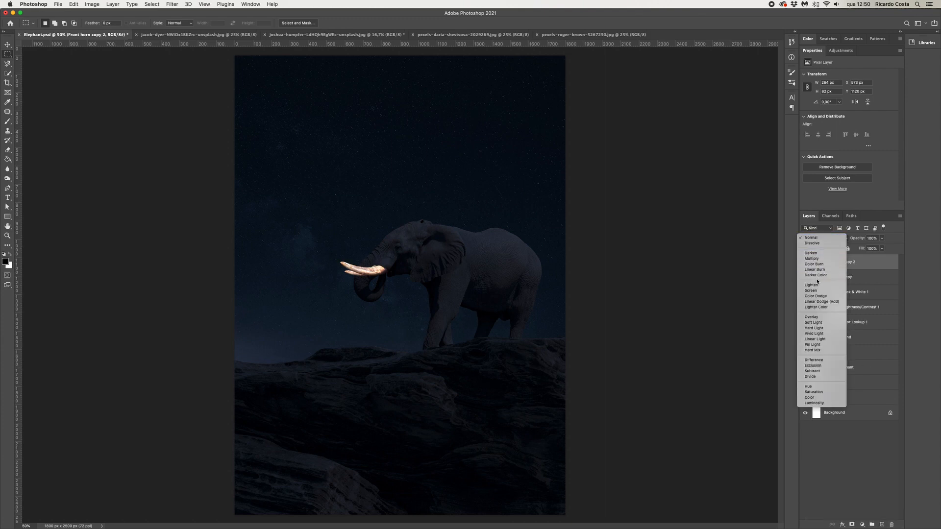
pyautogui.click(824, 301)
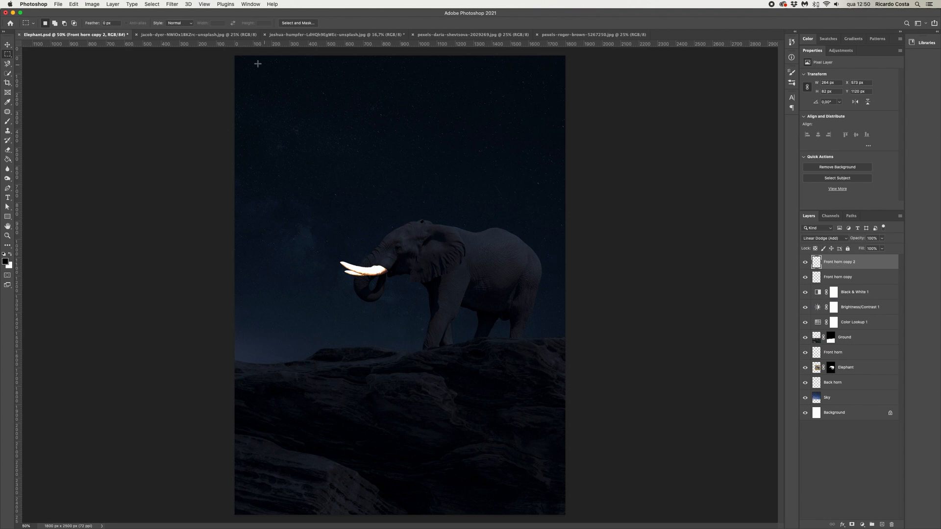
# Apply a Gaussian Blur to the Linear Dodge tusk copy
pyautogui.click(167, 4)
pyautogui.moveTo(192, 103)
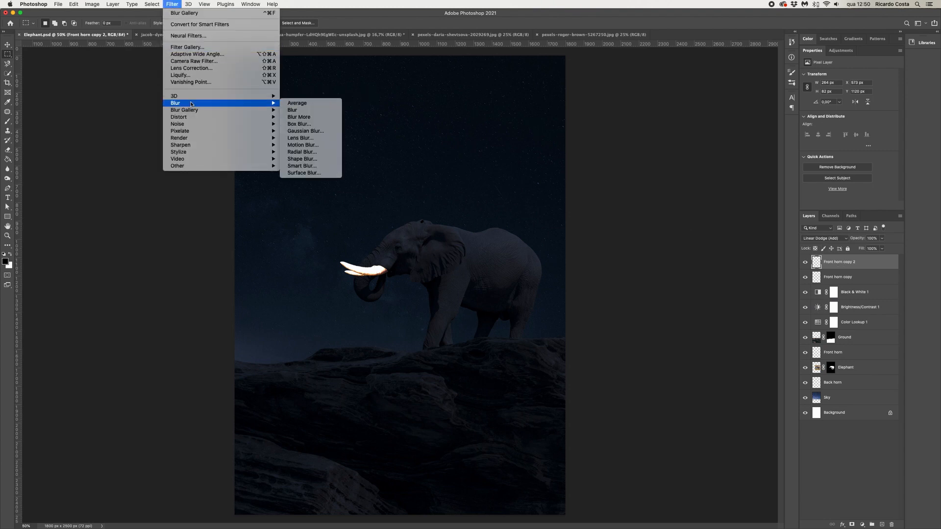
pyautogui.click(317, 134)
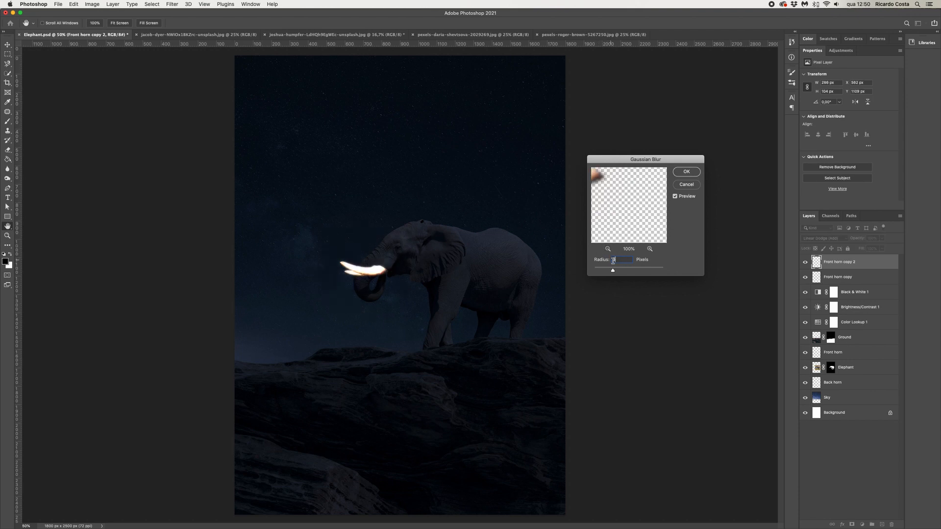
pyautogui.click(687, 174)
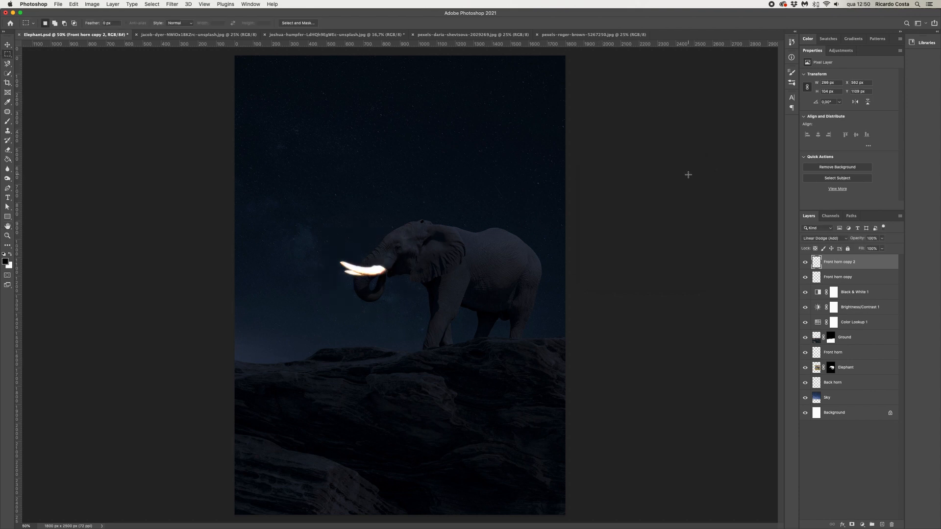
# Duplicate the blurred tusk layer and apply a Gaussian Blur with a 100-pixel radius
pyautogui.press('super+j')
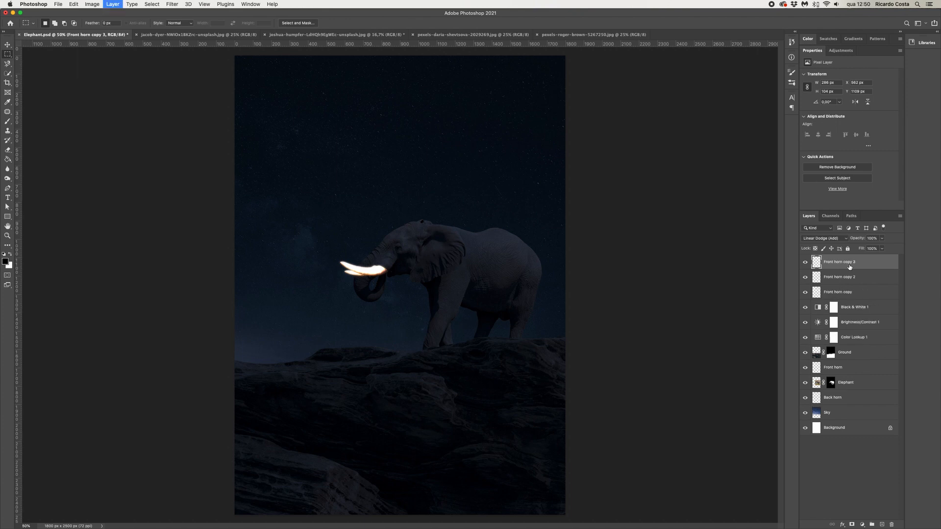
pyautogui.click(172, 4)
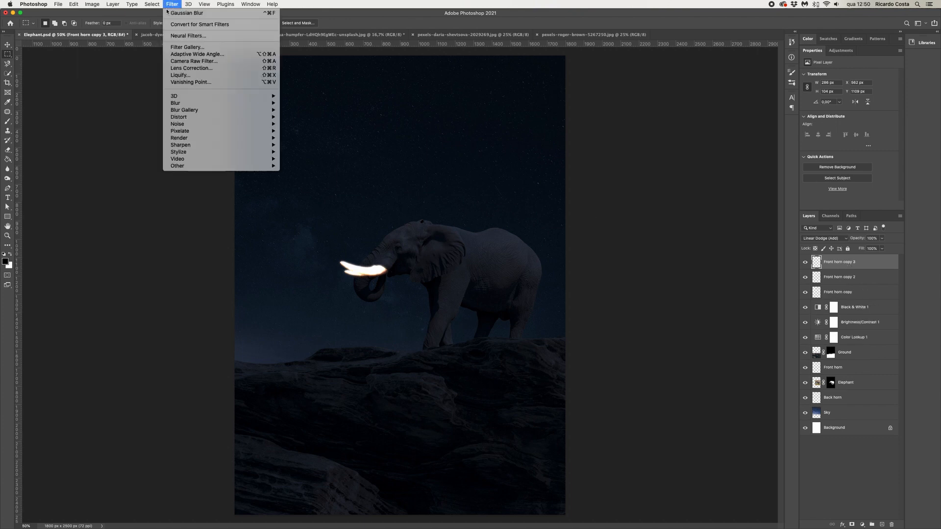
pyautogui.moveTo(235, 103)
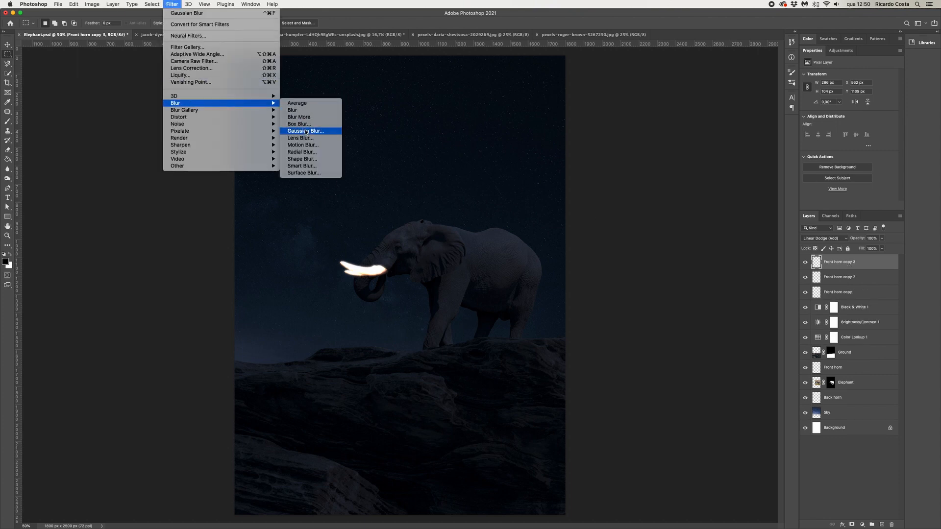
pyautogui.click(305, 131)
pyautogui.write('100')
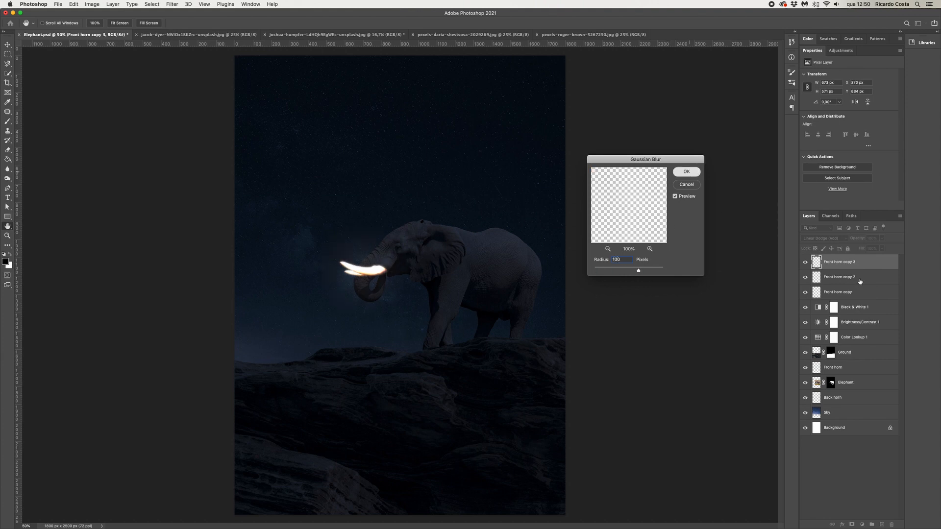
pyautogui.click(686, 172)
# Duplicate the blurred tusk layer and apply a Gaussian Blur with a 250-pixel radius to the copy
pyautogui.hotkey('ctrl', 'j')
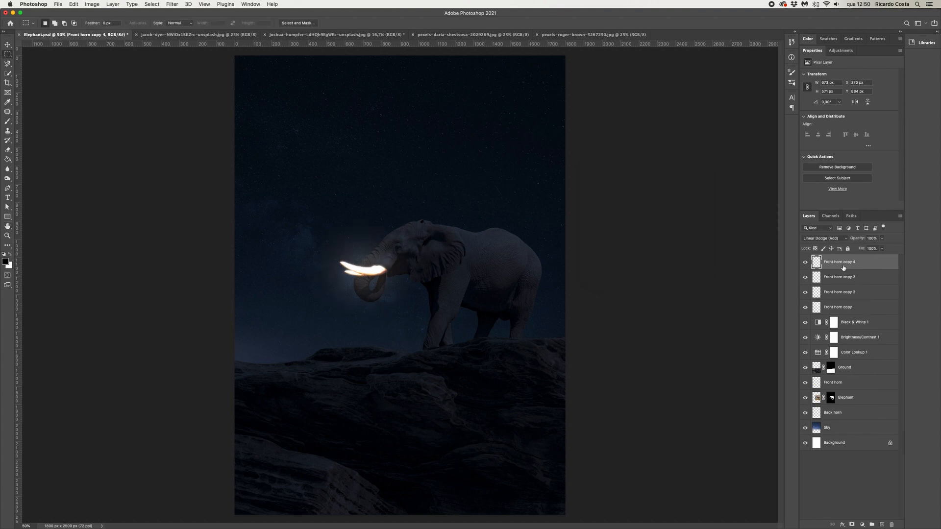
pyautogui.click(172, 4)
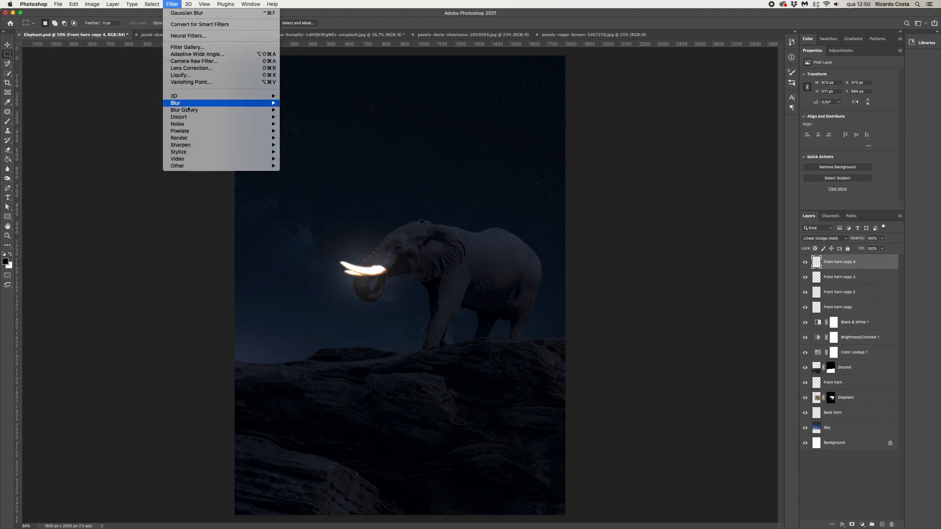
pyautogui.moveTo(220, 103)
pyautogui.click(306, 131)
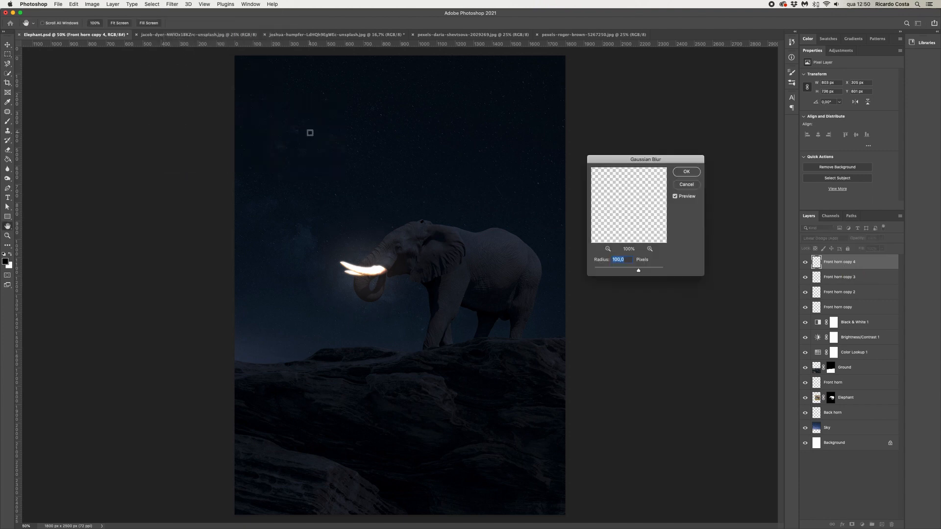
pyautogui.write('250')
pyautogui.click(688, 172)
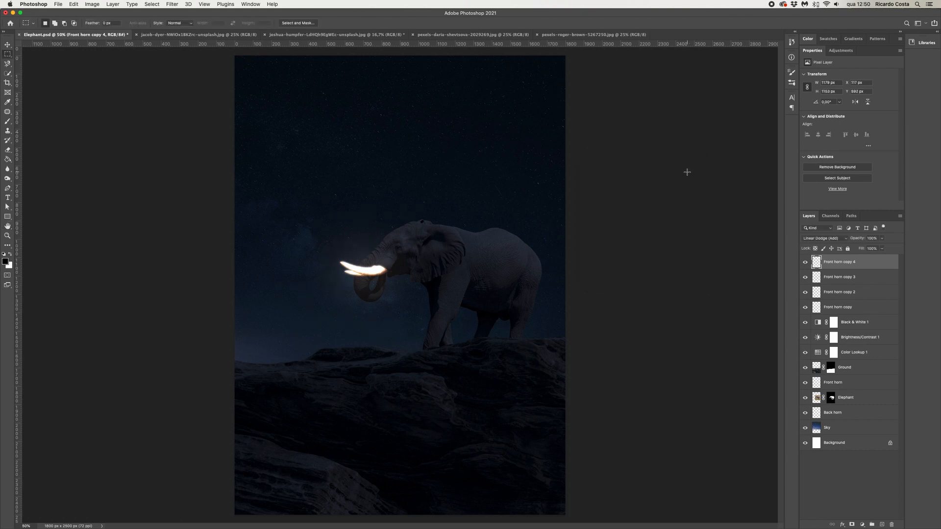
# Duplicate the tusk layer once more and apply a Gaussian Blur with a 500-pixel radius
pyautogui.press('super+j')
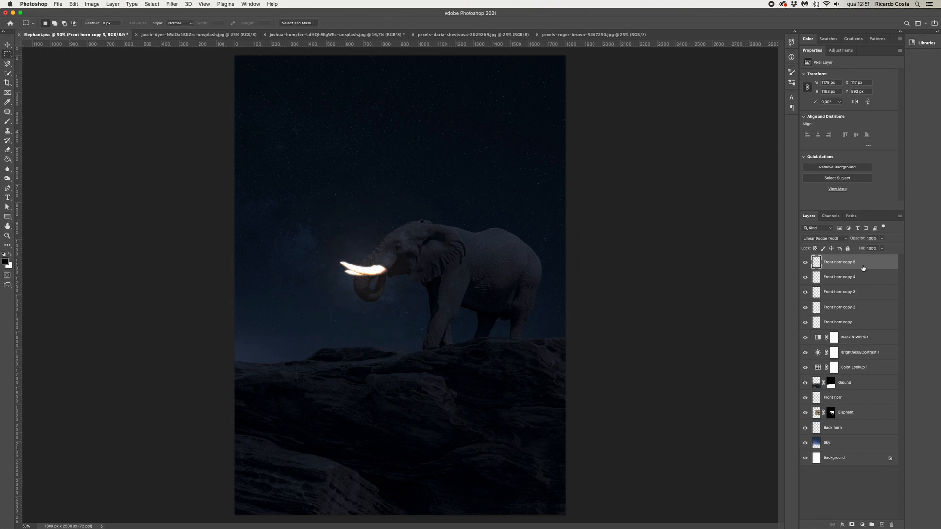
pyautogui.click(169, 5)
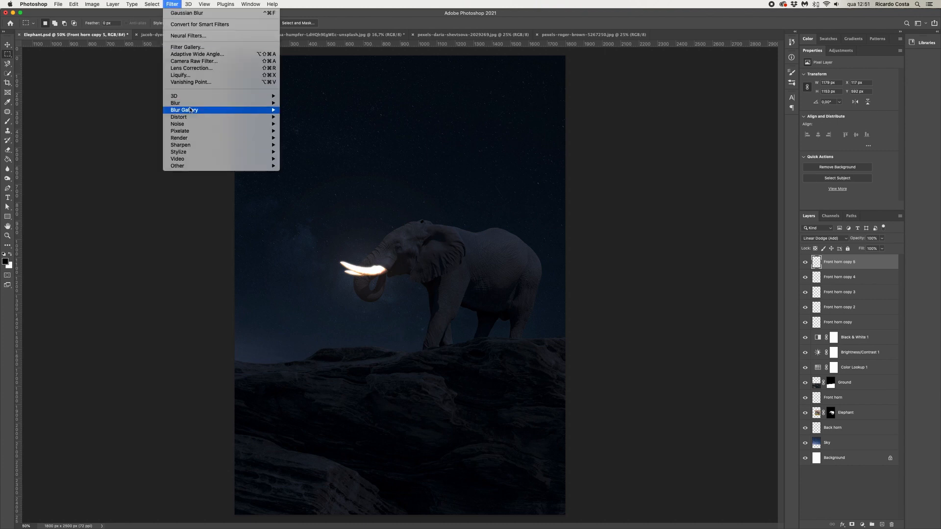
pyautogui.moveTo(175, 103)
pyautogui.click(305, 131)
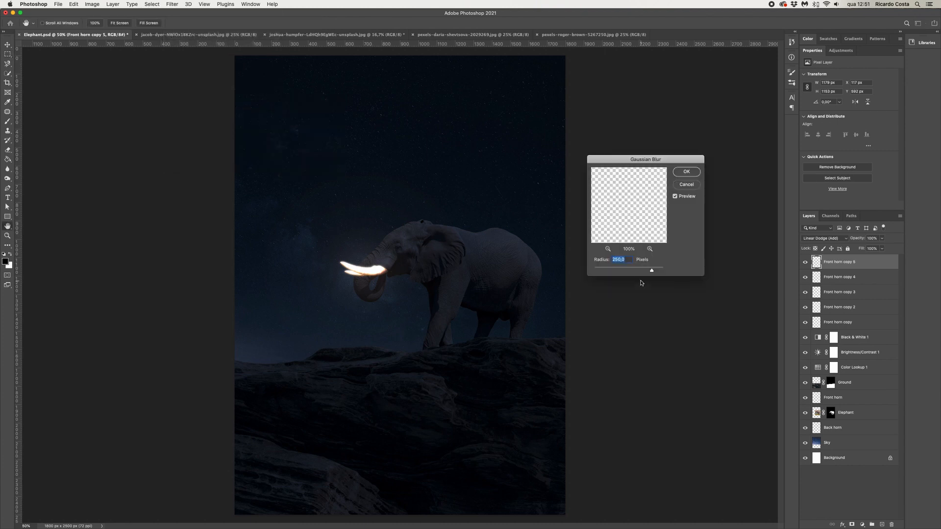
pyautogui.write('50')
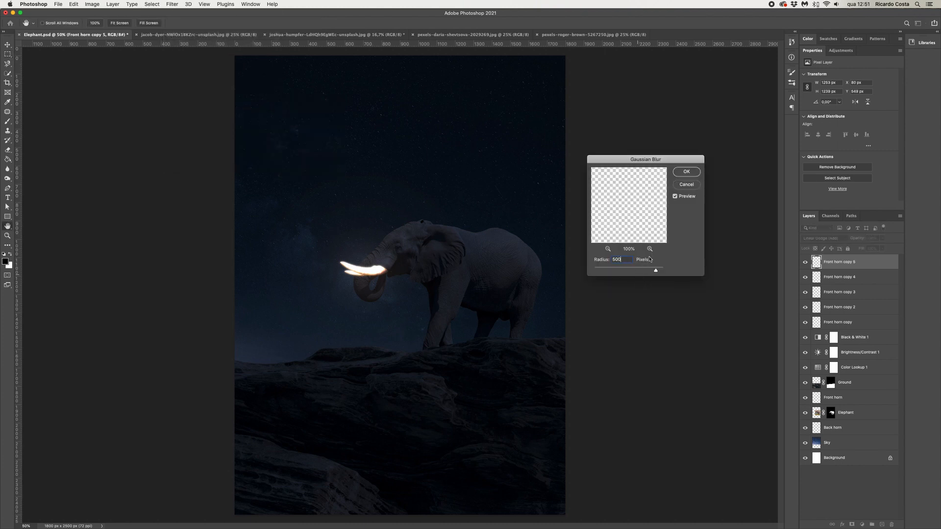
pyautogui.click(684, 172)
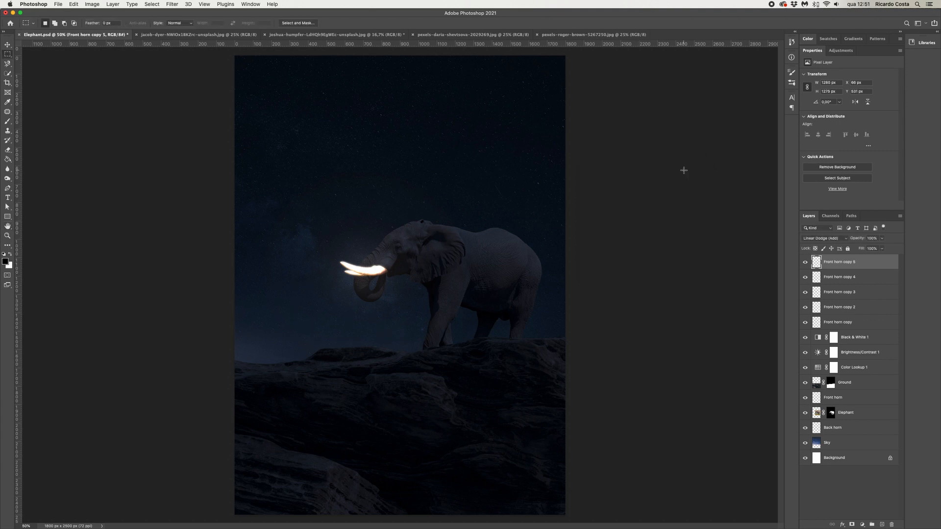
# Select all five Front horn copy layers and group them together
pyautogui.click(805, 322)
pyautogui.click(805, 323)
pyautogui.click(805, 307)
pyautogui.click(805, 308)
pyautogui.click(834, 318)
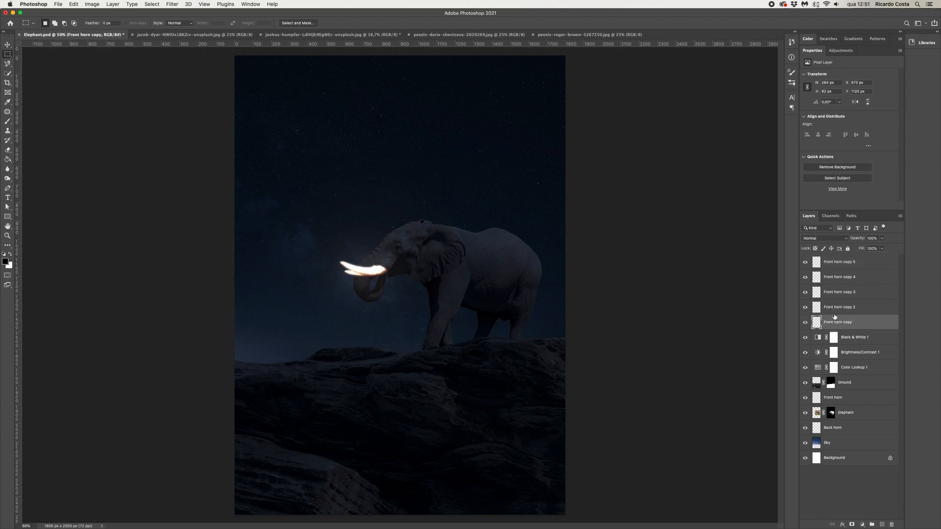
pyautogui.keyDown('shift'); pyautogui.click(835, 269); pyautogui.keyUp('shift')
pyautogui.press('super+g')
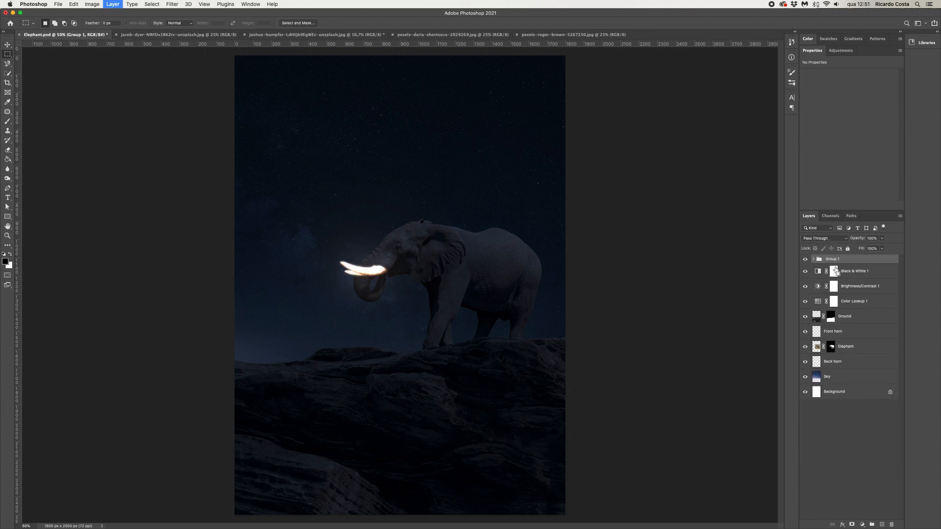
# Rename the new group as Horn GLow
pyautogui.doubleClick(833, 260)
pyautogui.write('Horn GLow')
pyautogui.press('Return')
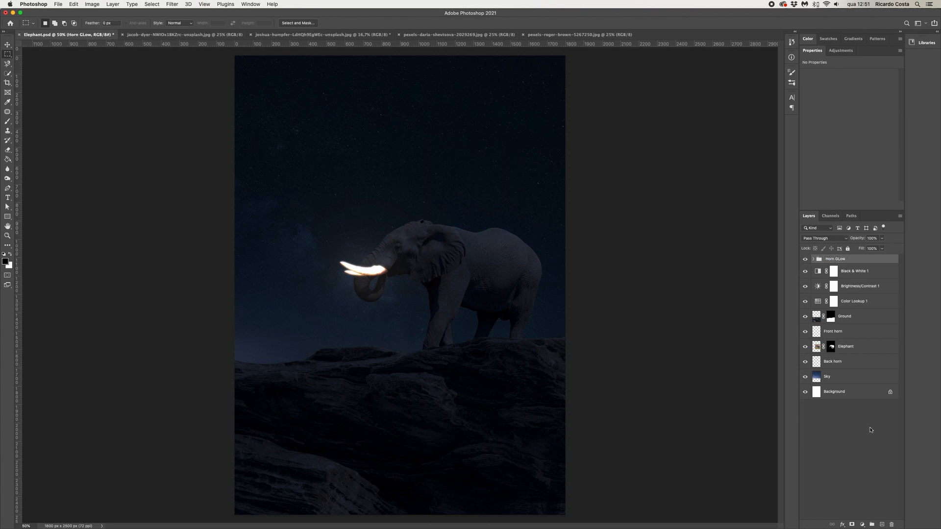
# Add a colorized Hue/Saturation adjustment layer with hue 38 and saturation 50
pyautogui.click(863, 525)
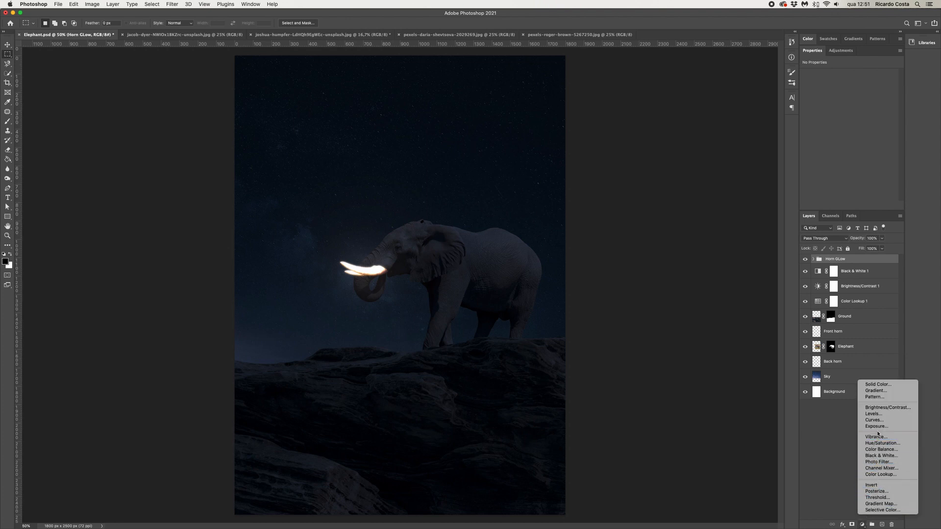
pyautogui.click(882, 443)
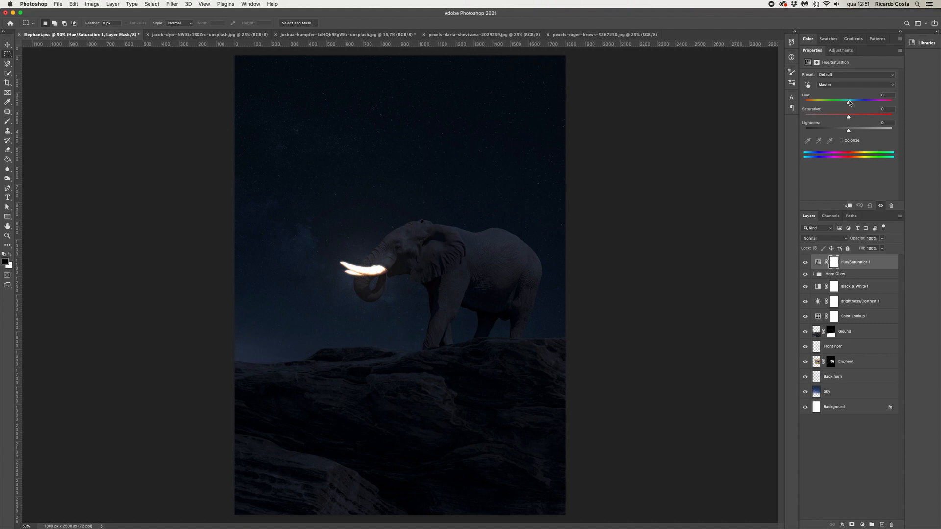
pyautogui.moveTo(849, 102)
pyautogui.mouseDown()
pyautogui.moveTo(839, 103)
pyautogui.moveTo(864, 103)
pyautogui.moveTo(835, 103)
pyautogui.moveTo(853, 106)
pyautogui.mouseUp()
pyautogui.click(842, 141)
pyautogui.moveTo(806, 103); pyautogui.dragTo(849, 116)
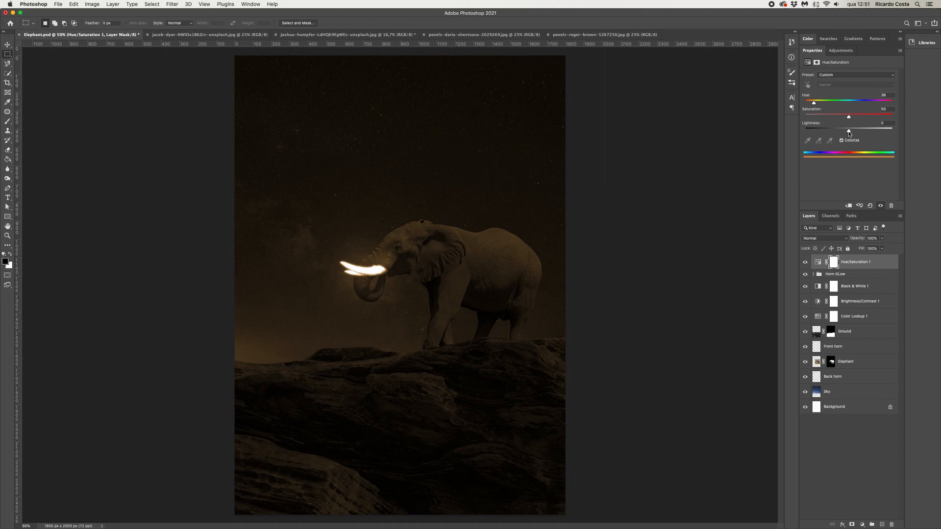
pyautogui.moveTo(849, 132)
pyautogui.mouseDown()
pyautogui.moveTo(862, 131)
pyautogui.moveTo(852, 134)
pyautogui.mouseUp()
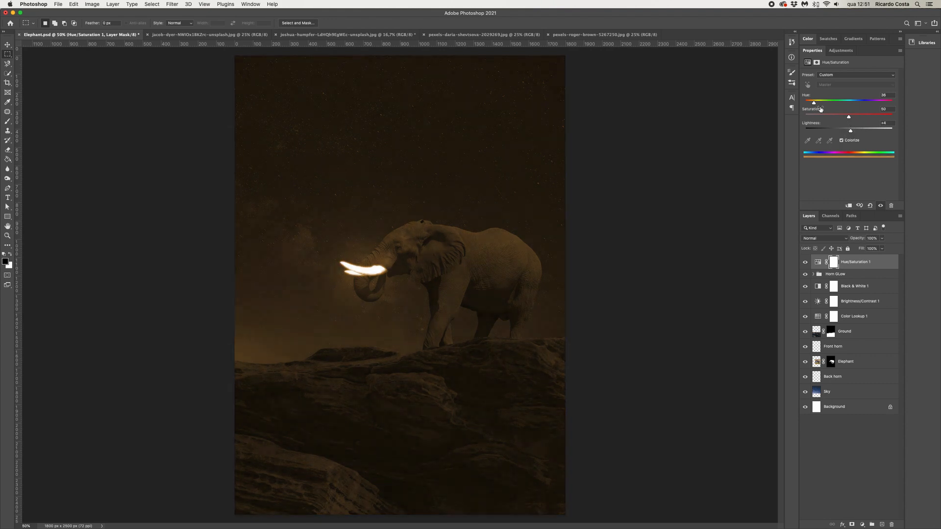
pyautogui.moveTo(814, 104); pyautogui.dragTo(849, 135)
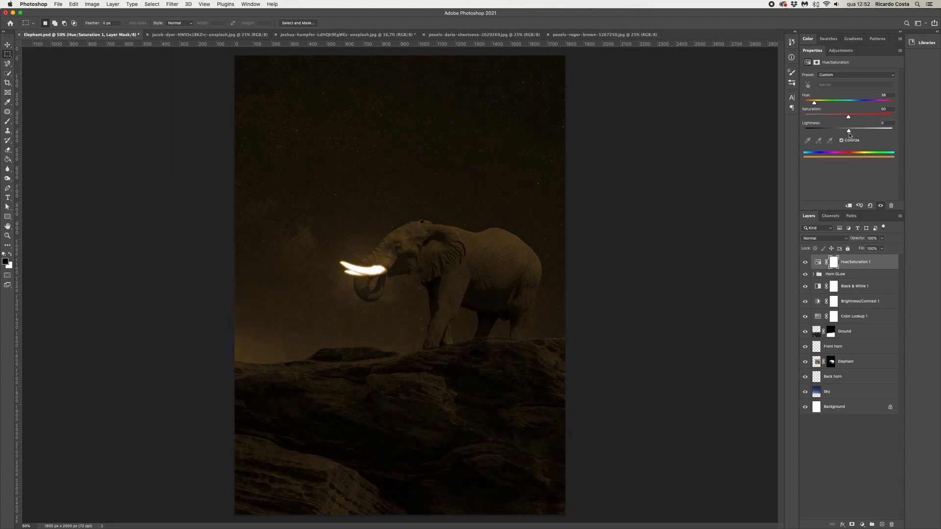
# Clip the Hue/Saturation adjustment layer to the Horn GLow group
pyautogui.click(834, 265)
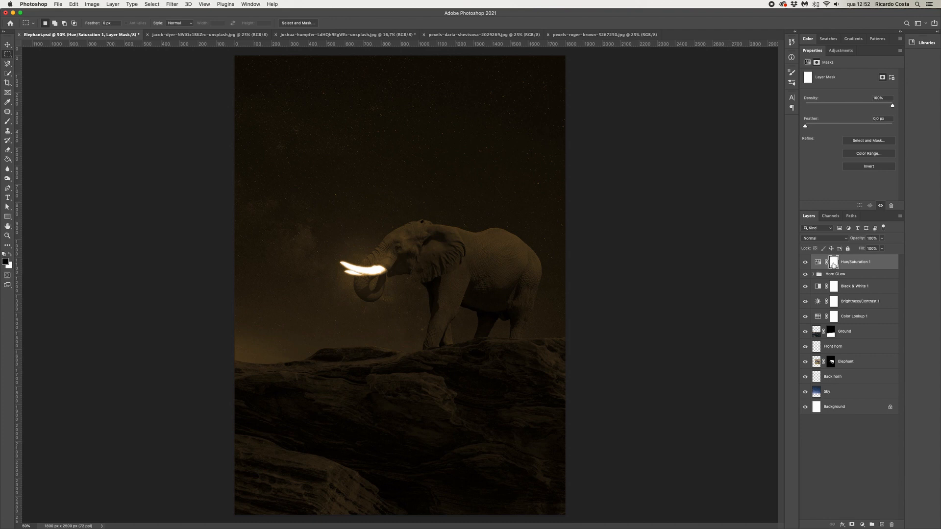
pyautogui.click(817, 264)
pyautogui.click(849, 206)
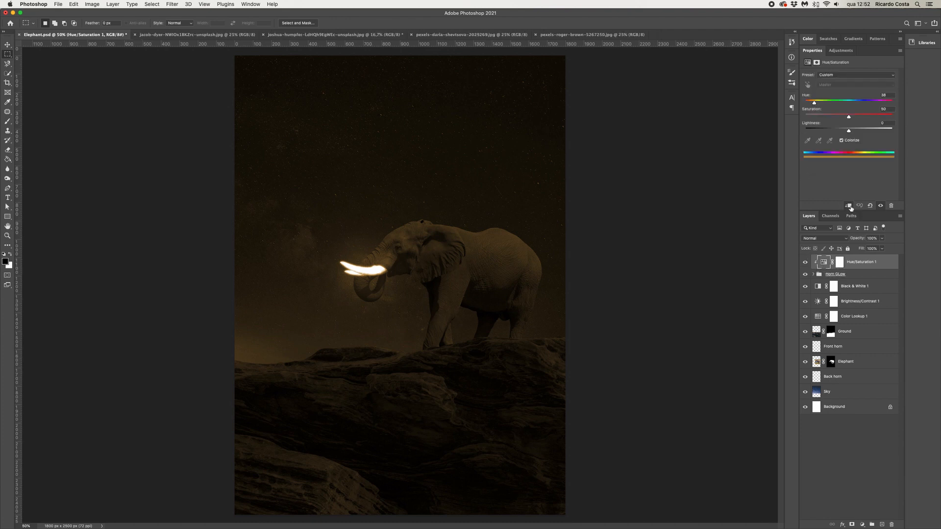
pyautogui.click(840, 262)
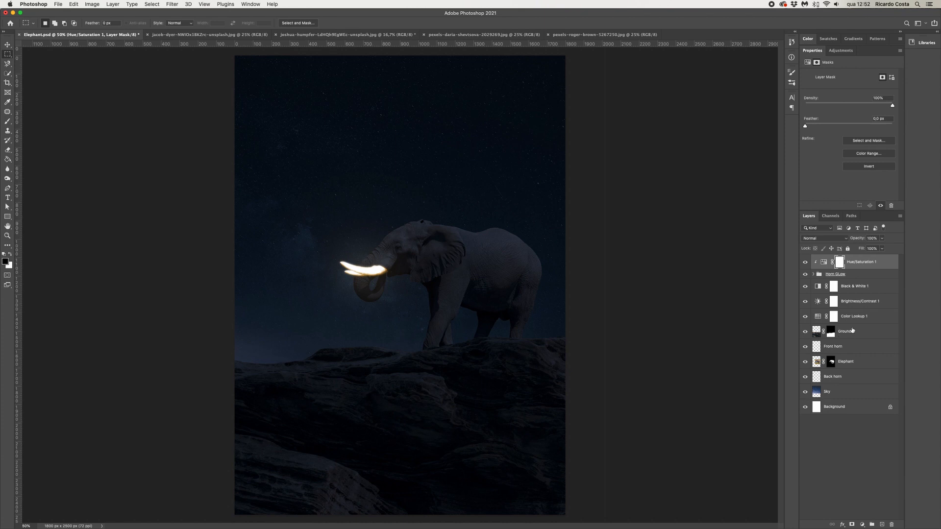
# Add a Curves adjustment layer above the Elephant layer and pull the curve down to darken it
pyautogui.click(851, 366)
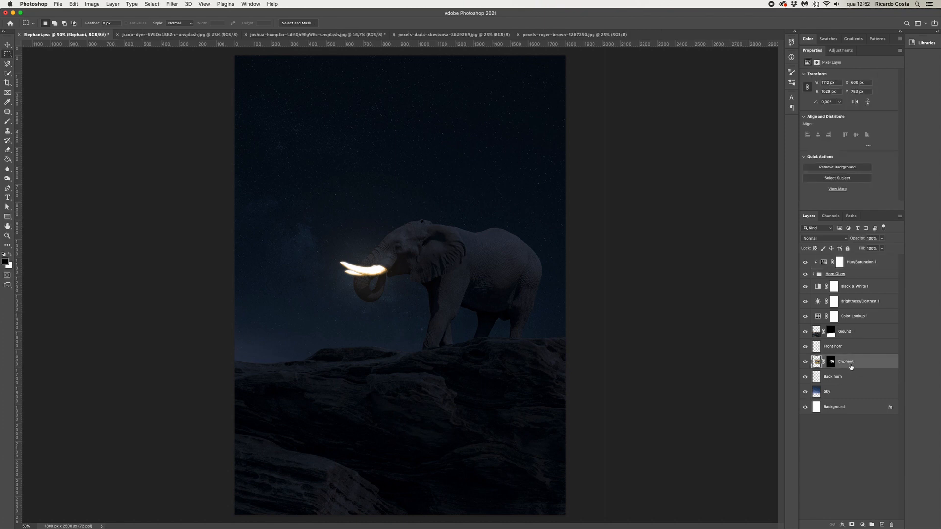
pyautogui.click(854, 334)
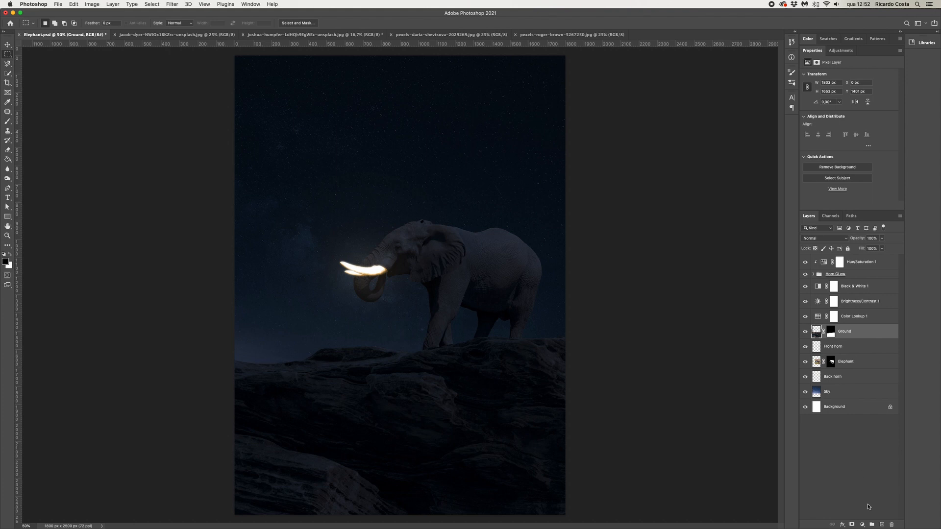
pyautogui.click(856, 363)
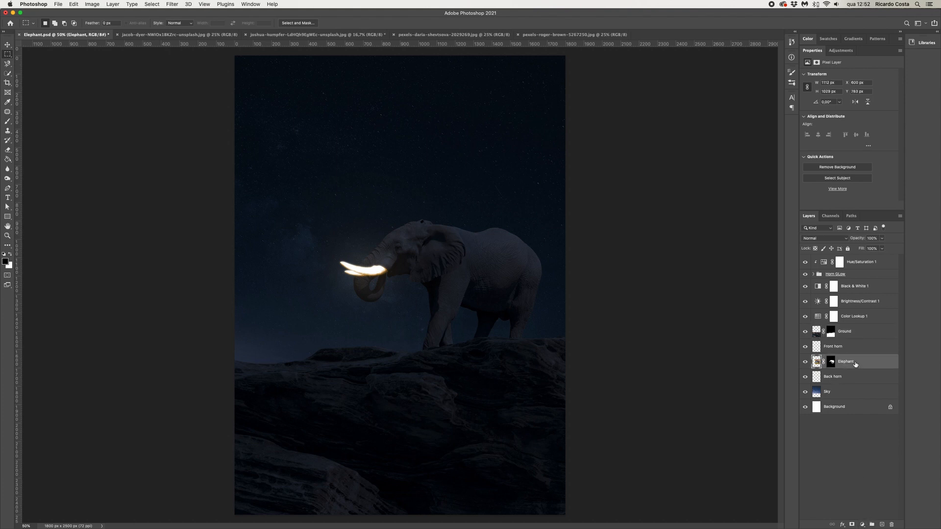
pyautogui.click(862, 525)
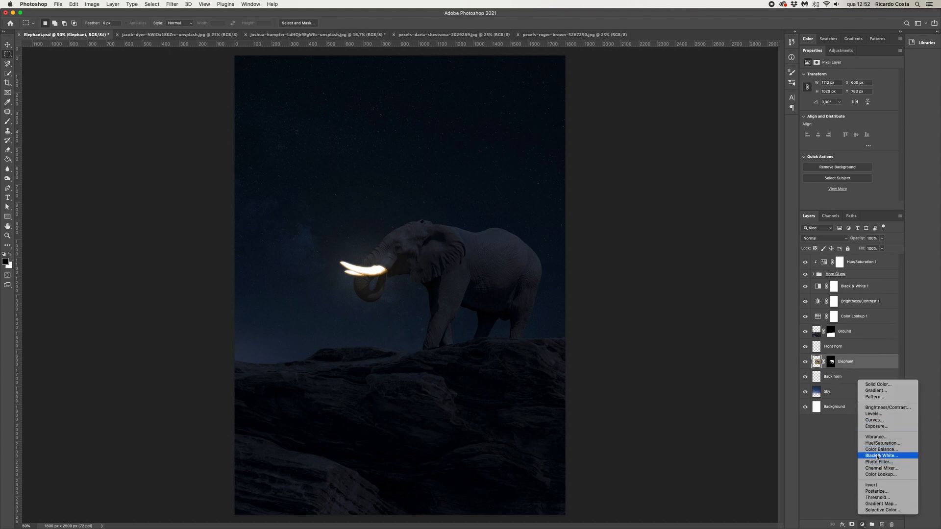
pyautogui.click(875, 420)
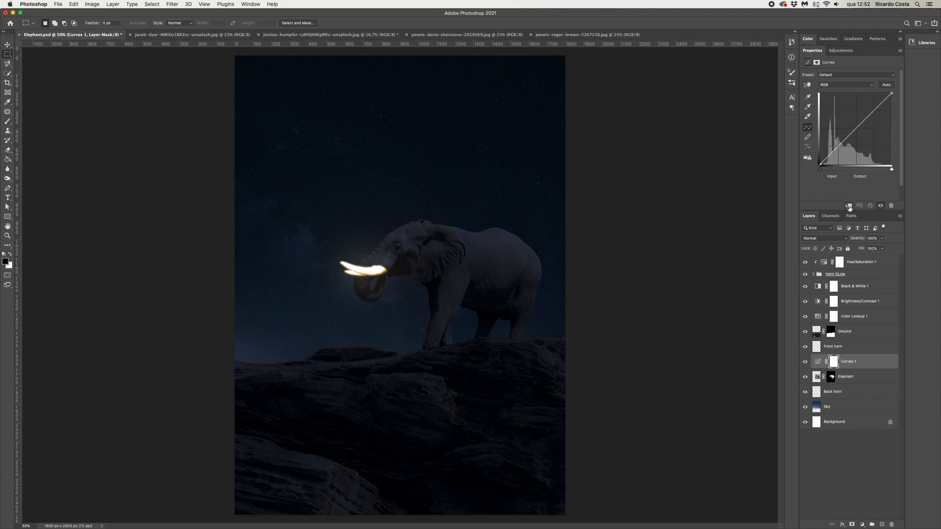
pyautogui.moveTo(845, 143); pyautogui.dragTo(843, 152)
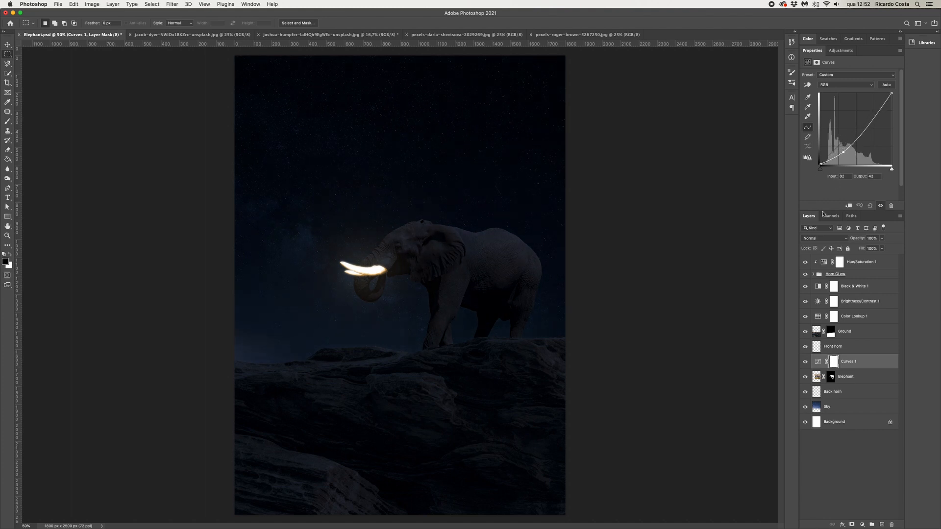
# Clip the Curves layer to the Elephant layer and invert its mask
pyautogui.click(849, 206)
pyautogui.click(839, 362)
pyautogui.hotkey('ctrl', 'i')
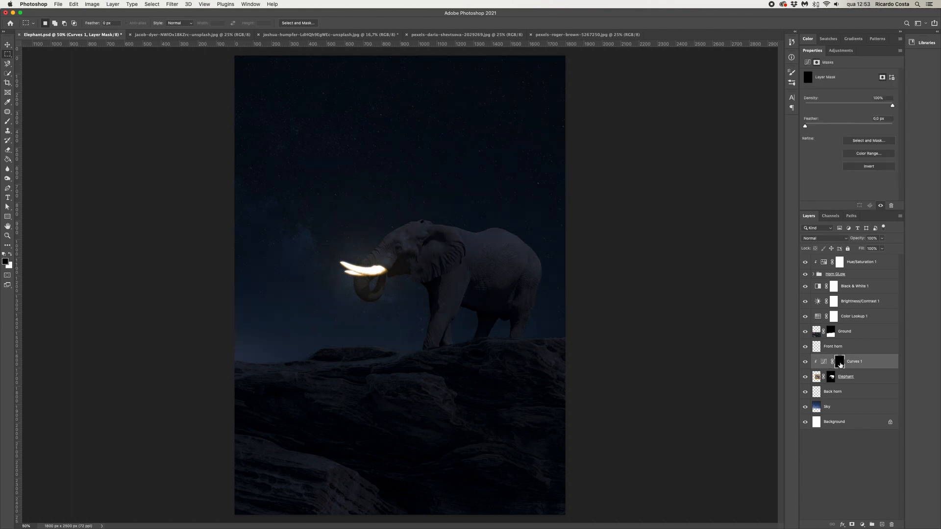
# Paint white on the Curves mask over the elephant's back, belly and legs with the brush at 80% flow
pyautogui.press('b')
pyautogui.press('x')
pyautogui.click(7, 121)
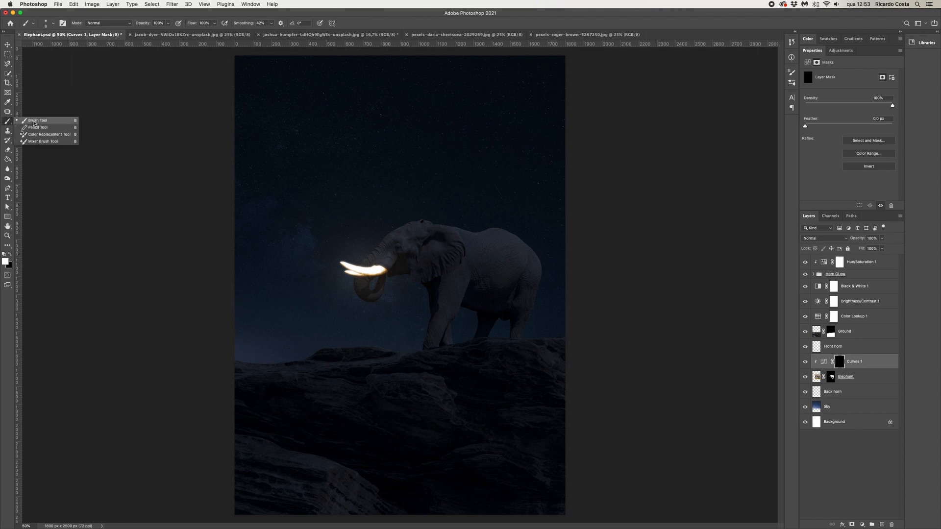
pyautogui.moveTo(494, 270)
pyautogui.mouseDown()
pyautogui.moveTo(526, 271)
pyautogui.moveTo(521, 332)
pyautogui.mouseUp()
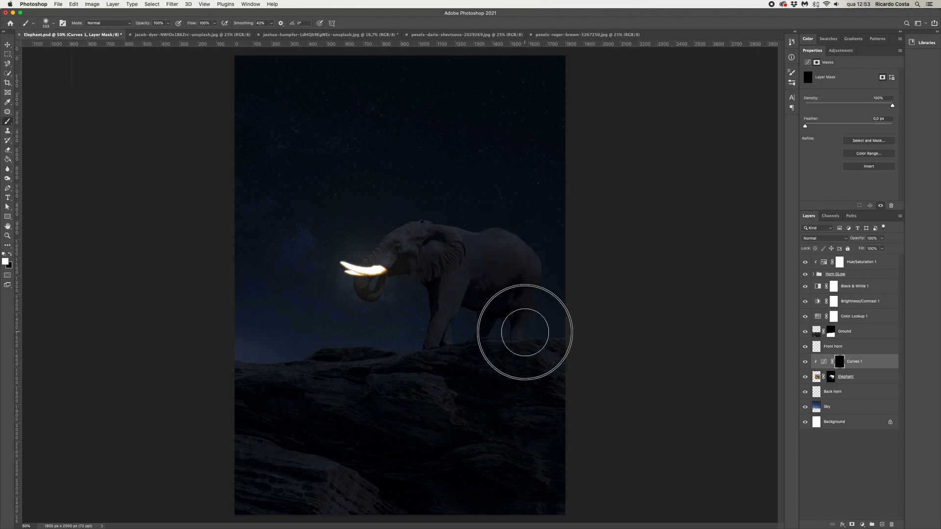
pyautogui.click(214, 23)
pyautogui.moveTo(215, 32); pyautogui.dragTo(191, 33)
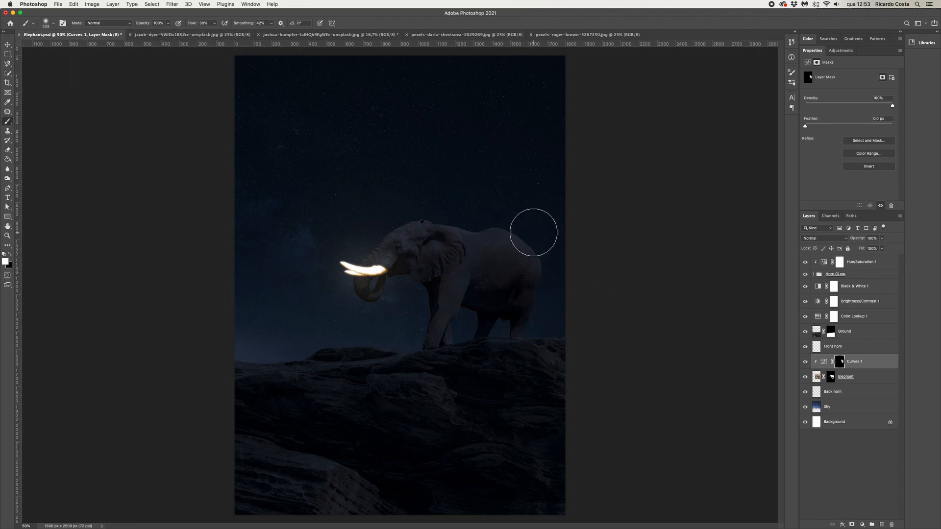
pyautogui.moveTo(474, 297)
pyautogui.mouseDown()
pyautogui.moveTo(460, 298)
pyautogui.moveTo(449, 340)
pyautogui.mouseUp()
pyautogui.moveTo(535, 301); pyautogui.dragTo(531, 321)
pyautogui.moveTo(513, 240)
pyautogui.mouseDown()
pyautogui.moveTo(436, 220)
pyautogui.moveTo(401, 231)
pyautogui.moveTo(426, 222)
pyautogui.mouseUp()
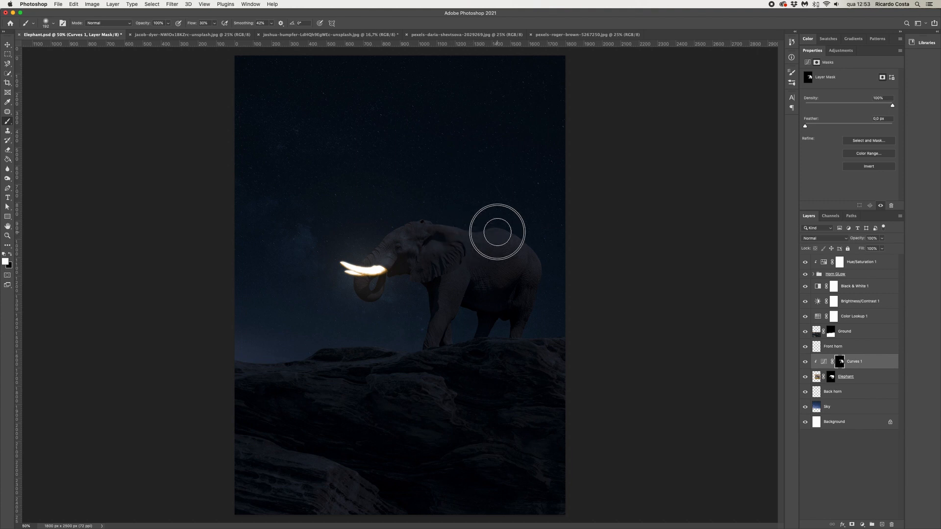
pyautogui.click(806, 363)
pyautogui.click(806, 363)
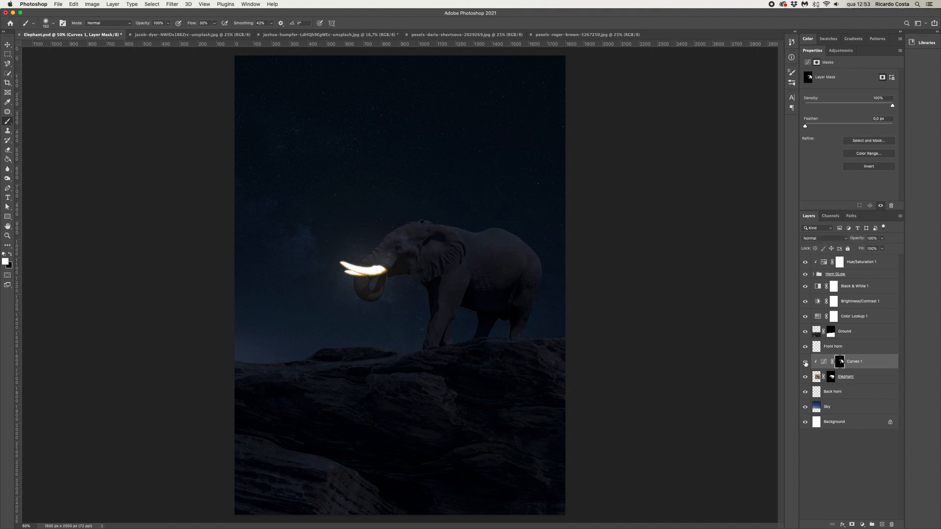
# Duplicate the Hue/Saturation layer above Curves 1 and clip the copy to the elephant
pyautogui.click(863, 263)
pyautogui.moveTo(863, 262); pyautogui.dragTo(861, 370)
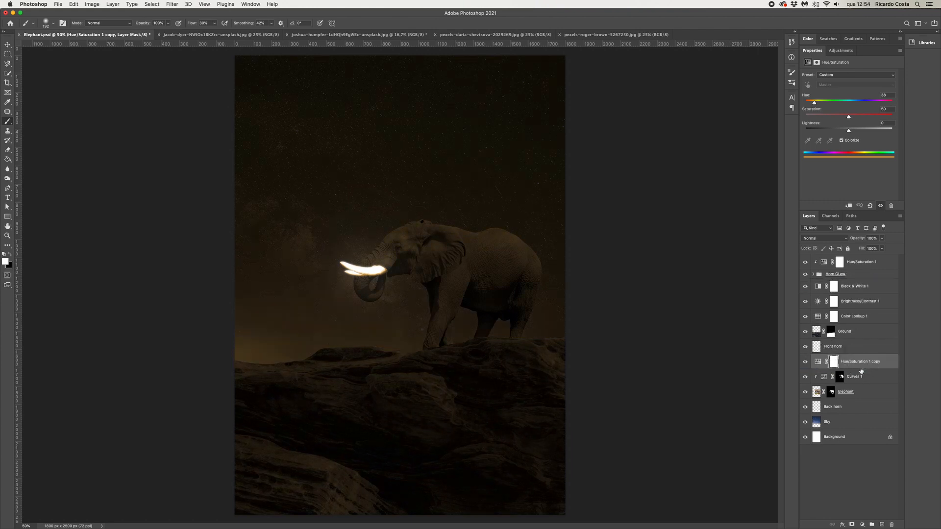
pyautogui.rightClick(858, 363)
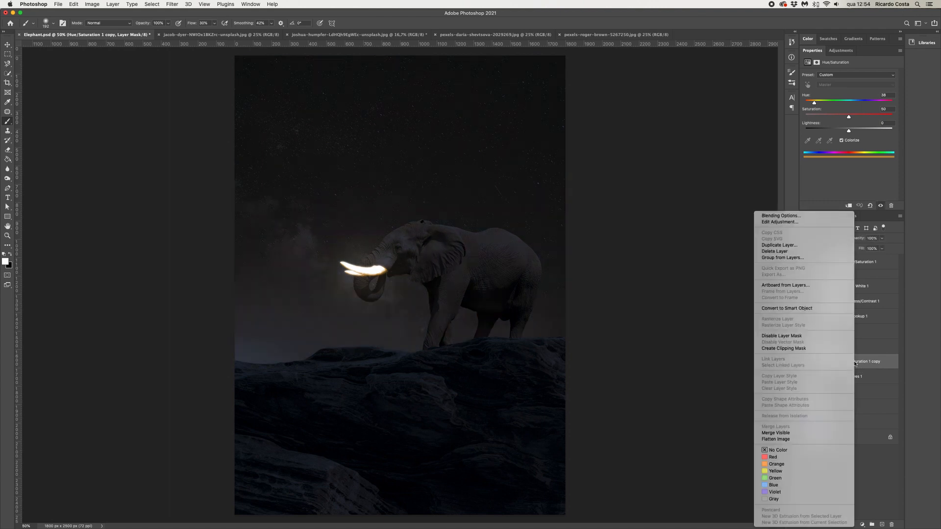
pyautogui.click(800, 349)
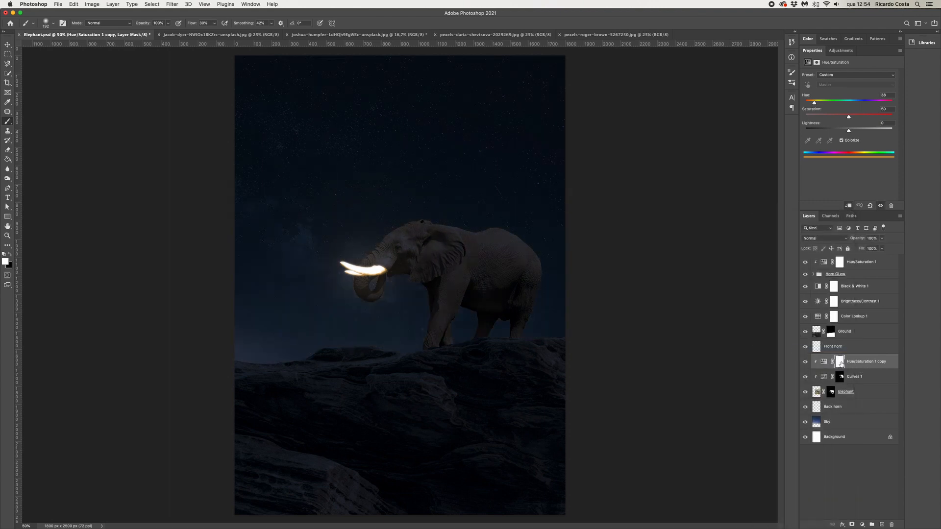
# Invert the Hue/Saturation copy's mask and paint white over the elephant's head and trunk around the tusks
pyautogui.press('super+i')
pyautogui.press('super+plus')
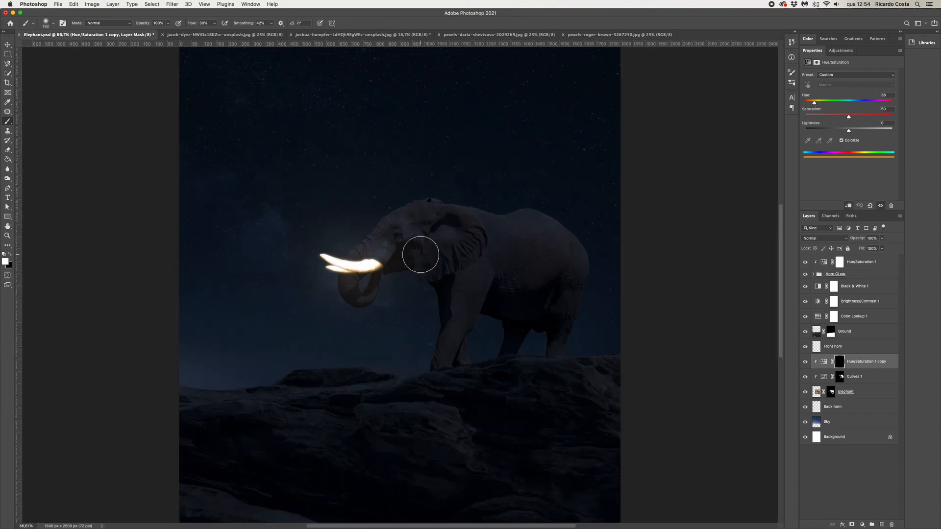
pyautogui.moveTo(383, 253)
pyautogui.mouseDown()
pyautogui.moveTo(387, 229)
pyautogui.moveTo(354, 265)
pyautogui.moveTo(365, 292)
pyautogui.moveTo(359, 258)
pyautogui.moveTo(379, 239)
pyautogui.moveTo(363, 247)
pyautogui.moveTo(364, 293)
pyautogui.moveTo(376, 248)
pyautogui.moveTo(363, 273)
pyautogui.moveTo(396, 246)
pyautogui.moveTo(373, 246)
pyautogui.mouseUp()
pyautogui.moveTo(428, 271); pyautogui.dragTo(447, 232)
pyautogui.click(450, 231)
pyautogui.moveTo(436, 305)
pyautogui.mouseDown()
pyautogui.moveTo(456, 298)
pyautogui.moveTo(437, 362)
pyautogui.moveTo(456, 286)
pyautogui.moveTo(439, 344)
pyautogui.moveTo(455, 316)
pyautogui.moveTo(444, 349)
pyautogui.moveTo(446, 261)
pyautogui.mouseUp()
# Duplicate the tusk-tint layer and set the copy's blend mode to Overlay at 55% opacity
pyautogui.moveTo(861, 365); pyautogui.dragTo(882, 525)
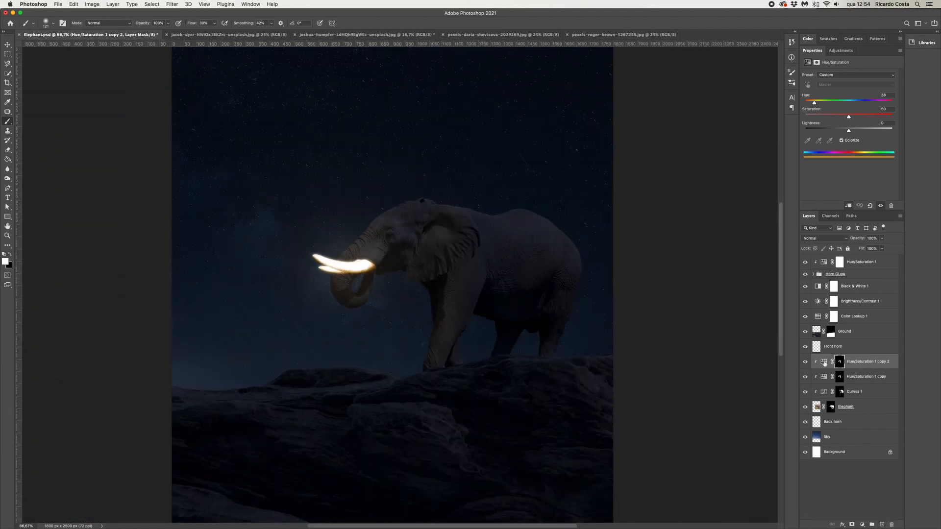
pyautogui.click(818, 238)
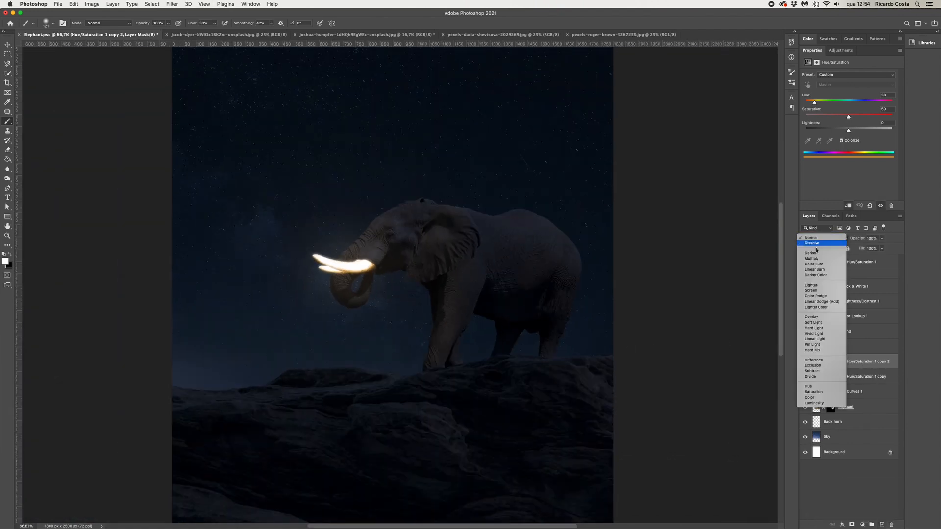
pyautogui.click(818, 317)
pyautogui.click(806, 364)
pyautogui.click(882, 238)
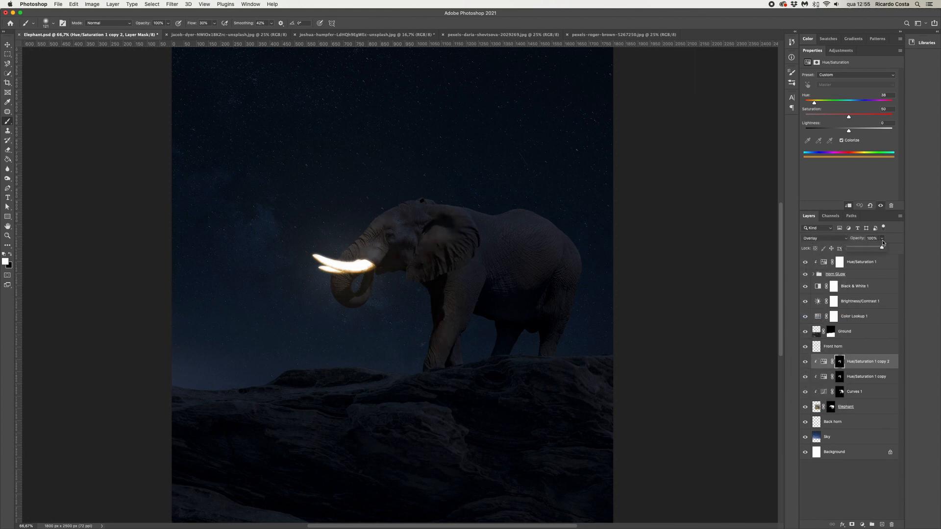
pyautogui.moveTo(883, 248); pyautogui.dragTo(867, 245)
# Raise the Hue/Saturation copy 2 lightness slightly
pyautogui.moveTo(850, 131); pyautogui.dragTo(852, 131)
pyautogui.press('m')
pyautogui.press('super+minus')
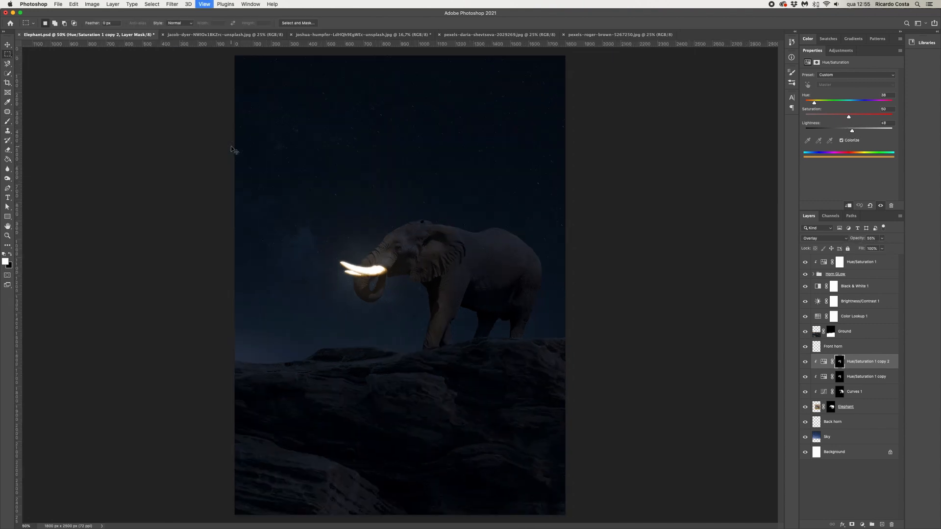
pyautogui.press('super+minus')
pyautogui.press('super+plus')
pyautogui.press('super+plus')
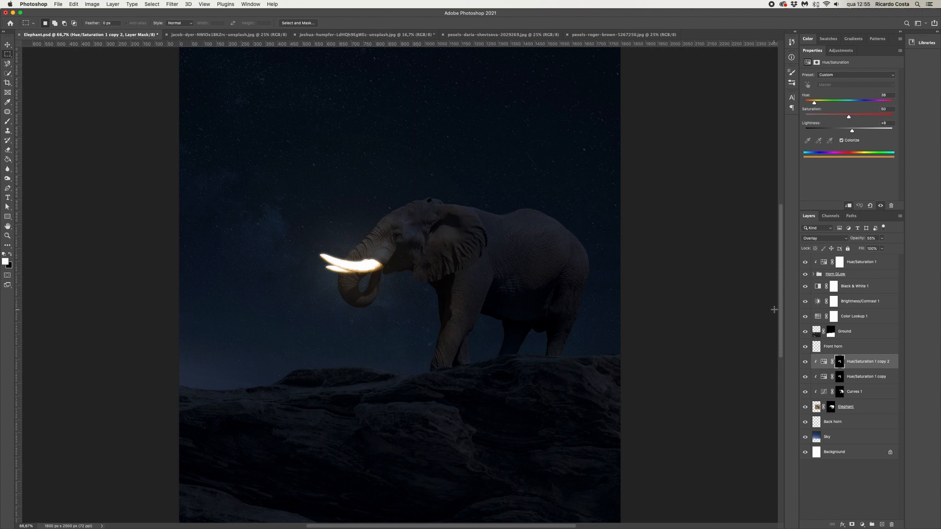
# Duplicate the top Hue/Saturation 1 layer above the Ground layer and clip it to Ground
pyautogui.click(843, 266)
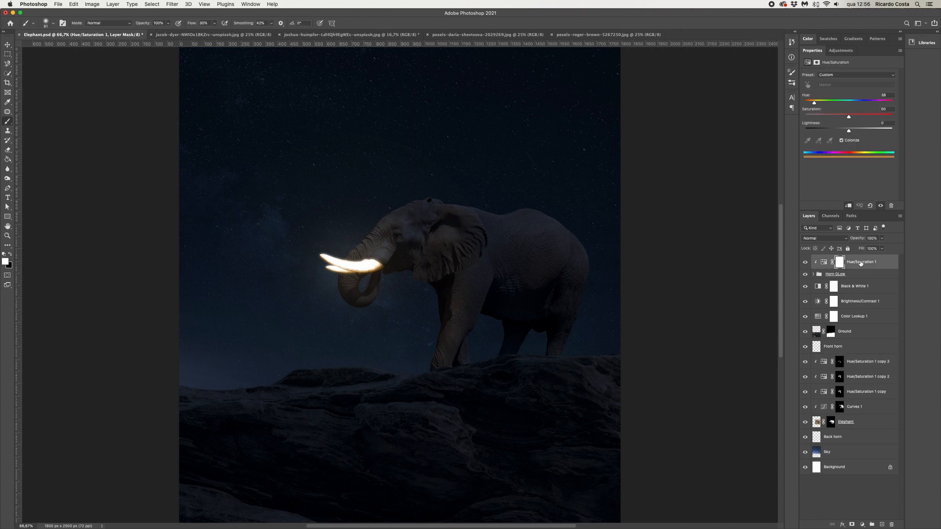
pyautogui.moveTo(861, 263); pyautogui.dragTo(852, 324)
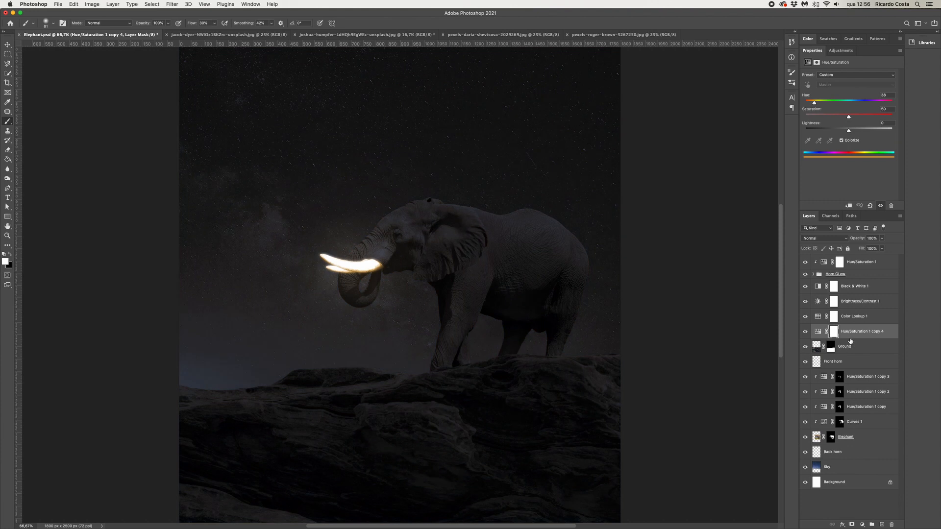
pyautogui.rightClick(851, 340)
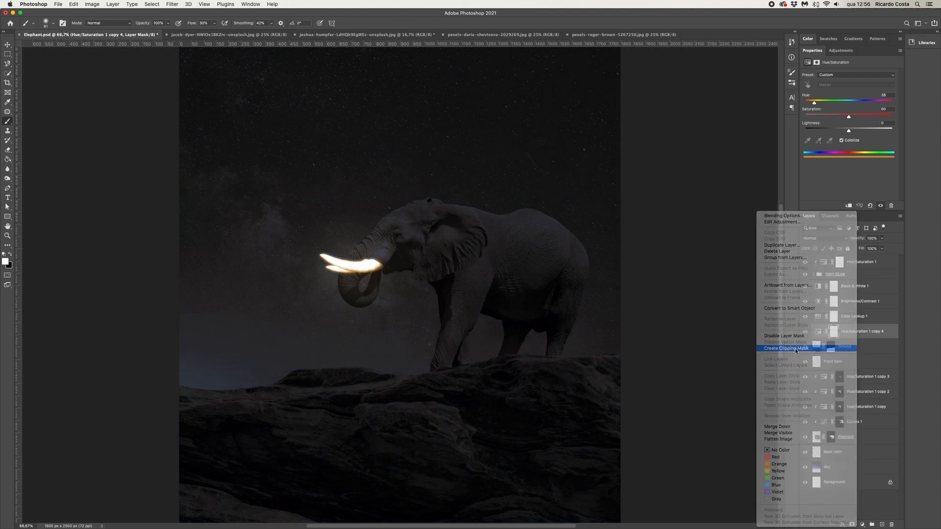
pyautogui.click(796, 349)
# Invert the ground tint's mask and paint white over the rock ledge near the tusks
pyautogui.click(840, 332)
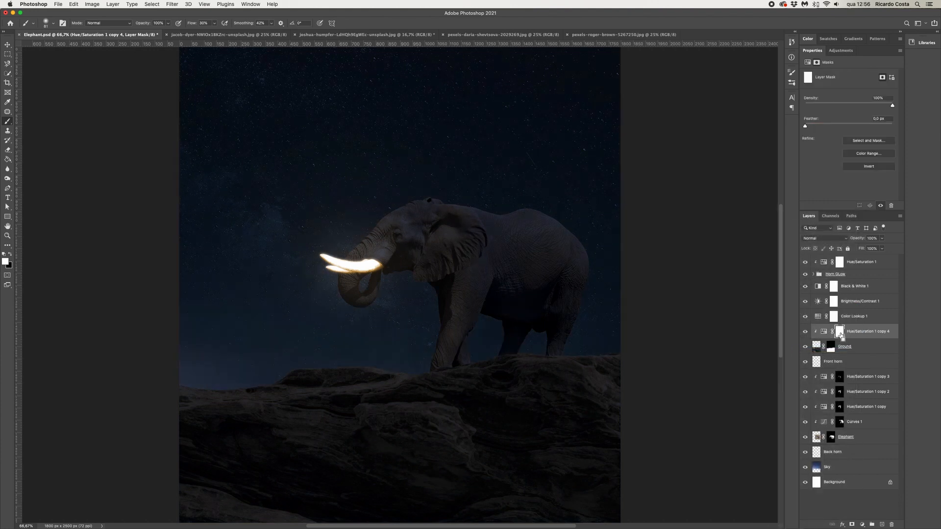
pyautogui.press('super+i')
pyautogui.moveTo(295, 375)
pyautogui.mouseDown()
pyautogui.moveTo(427, 376)
pyautogui.moveTo(415, 380)
pyautogui.moveTo(514, 359)
pyautogui.moveTo(447, 380)
pyautogui.moveTo(300, 370)
pyautogui.moveTo(282, 404)
pyautogui.moveTo(247, 404)
pyautogui.moveTo(402, 396)
pyautogui.moveTo(361, 405)
pyautogui.moveTo(437, 406)
pyautogui.mouseUp()
pyautogui.moveTo(298, 375)
pyautogui.mouseDown()
pyautogui.moveTo(404, 375)
pyautogui.moveTo(499, 359)
pyautogui.mouseUp()
# Duplicate the ground tint layer and adjust the copy's lightness slightly
pyautogui.moveTo(861, 332); pyautogui.dragTo(886, 407)
pyautogui.moveTo(881, 524); pyautogui.dragTo(881, 524)
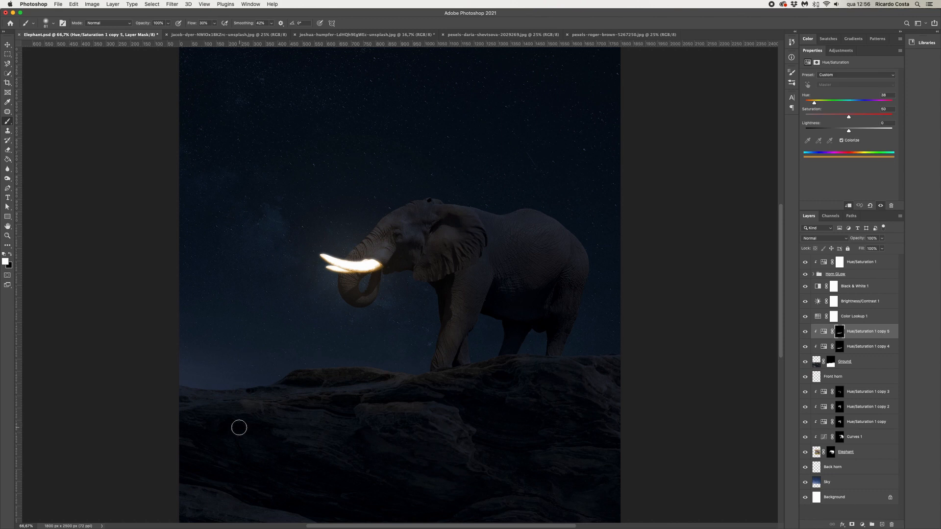
pyautogui.press('super+minus')
pyautogui.moveTo(851, 131); pyautogui.dragTo(852, 131)
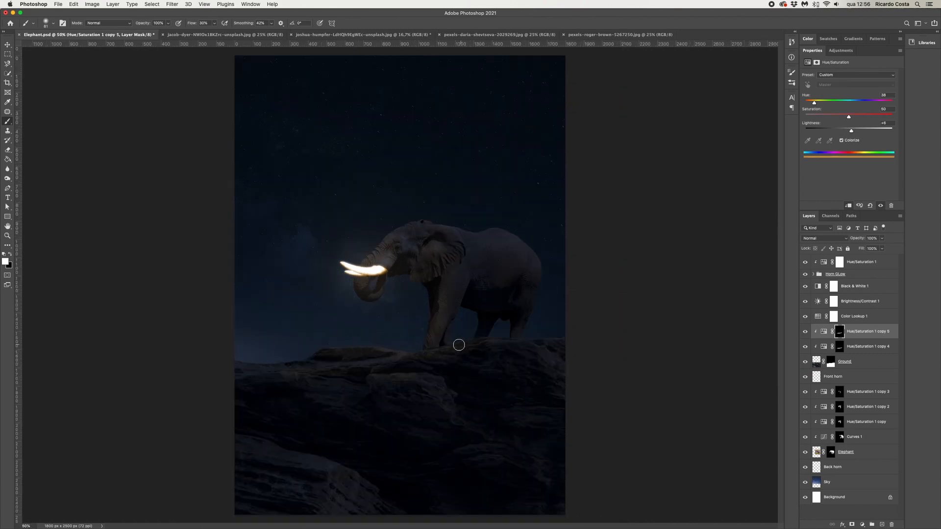
# Duplicate the ground tint again, paint its mask along the ledge under the elephant, and set opacity to 80%
pyautogui.moveTo(862, 357); pyautogui.dragTo(858, 367)
pyautogui.moveTo(439, 376); pyautogui.dragTo(484, 376)
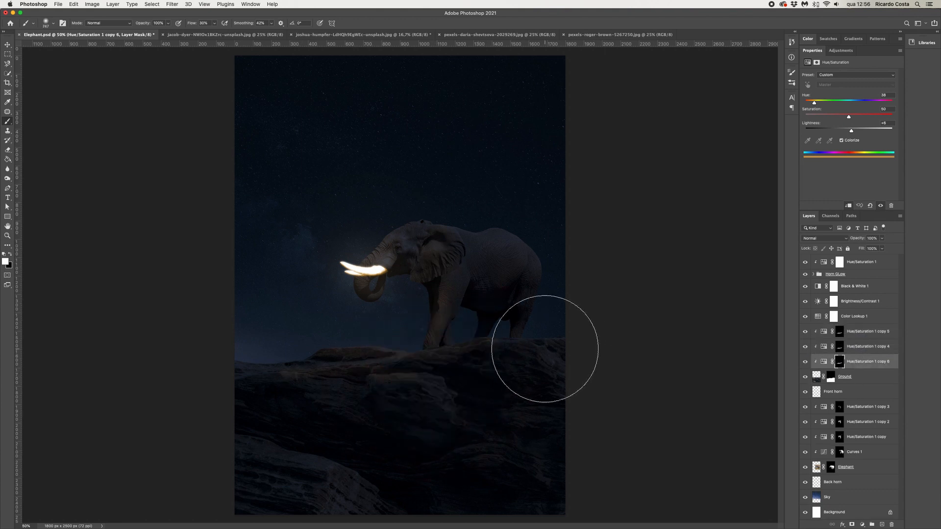
pyautogui.moveTo(534, 358); pyautogui.dragTo(669, 366)
pyautogui.click(882, 238)
pyautogui.moveTo(884, 248); pyautogui.dragTo(867, 250)
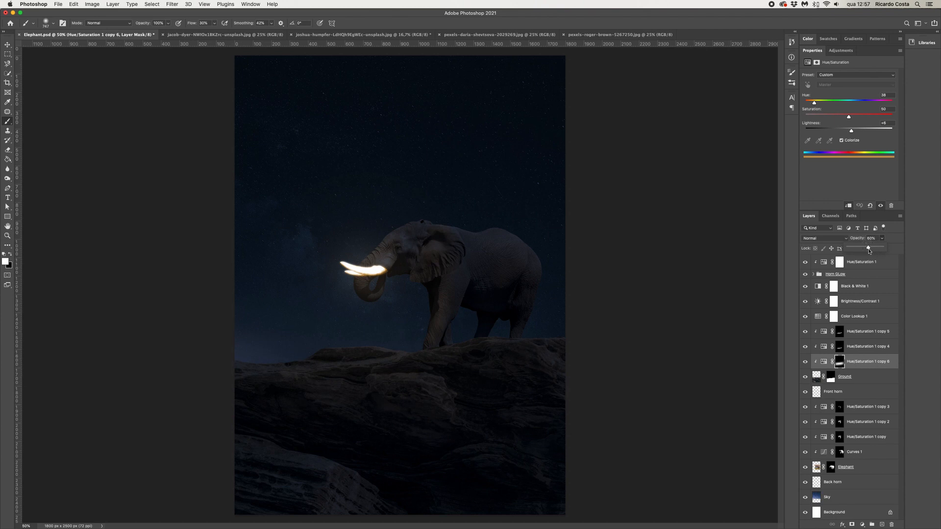
pyautogui.press('m')
pyautogui.press('super+minus')
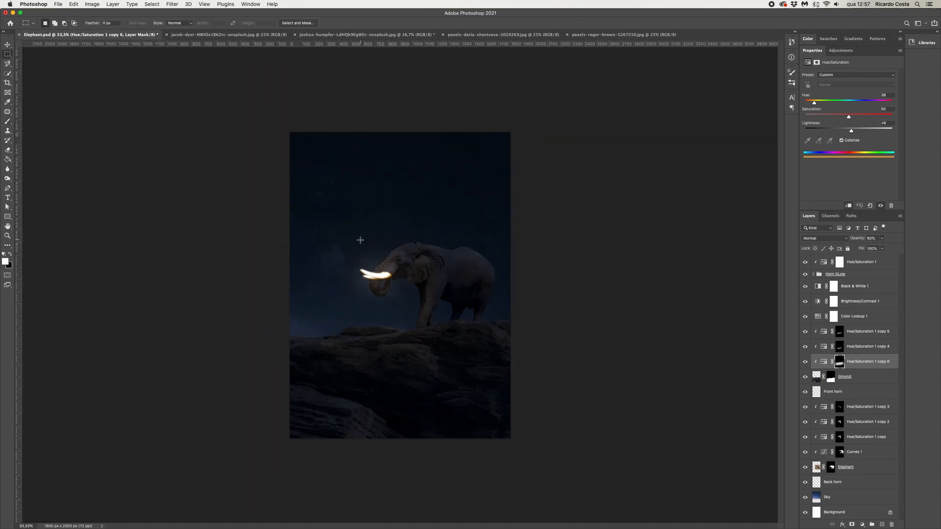
# Duplicate the top Hue/Saturation 1 layer and release the copy's clipping mask
pyautogui.click(805, 274)
pyautogui.click(805, 273)
pyautogui.click(862, 264)
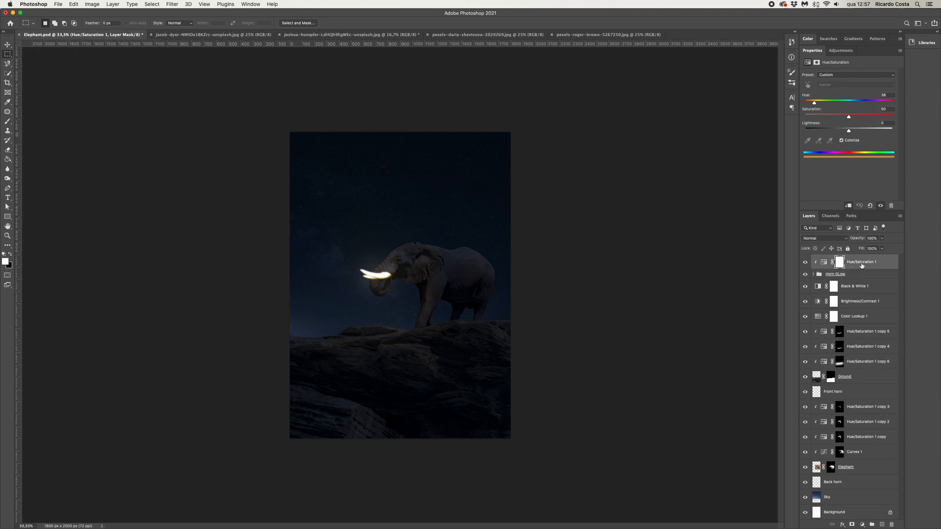
pyautogui.moveTo(862, 265); pyautogui.dragTo(882, 525)
pyautogui.rightClick(857, 264)
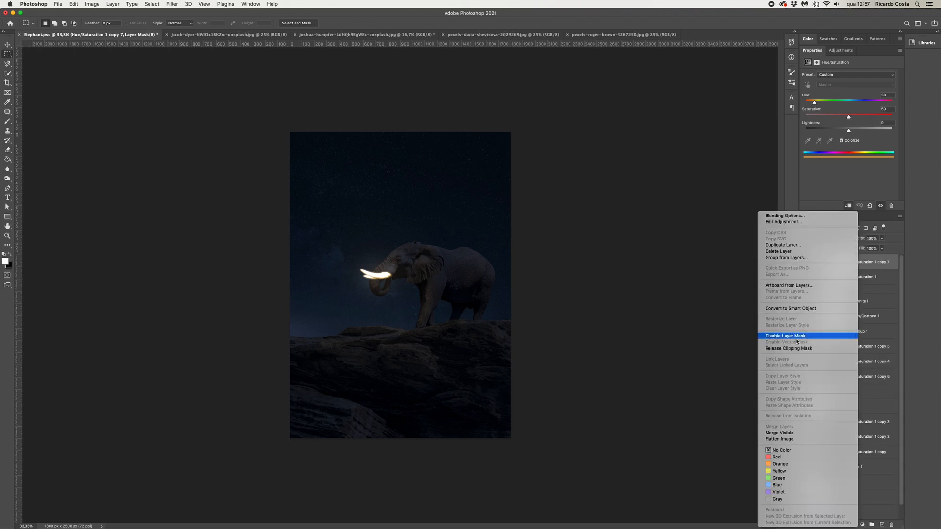
pyautogui.click(793, 349)
# Invert the unclipped copy's mask and paint white around the tusks to spread a warm glow into the scene
pyautogui.click(834, 263)
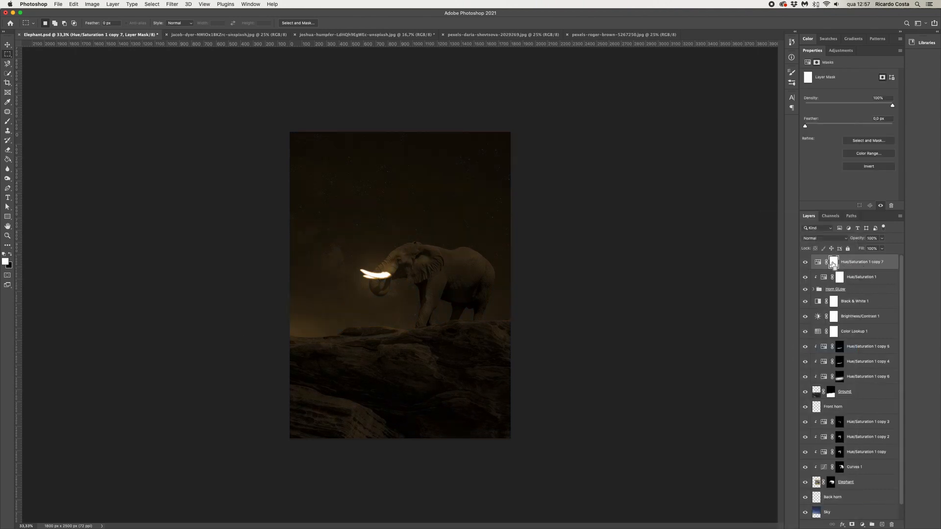
pyautogui.press('super+i')
pyautogui.press('b')
pyautogui.moveTo(422, 292); pyautogui.dragTo(479, 292)
pyautogui.moveTo(389, 283); pyautogui.dragTo(363, 309)
pyautogui.press('super+plus')
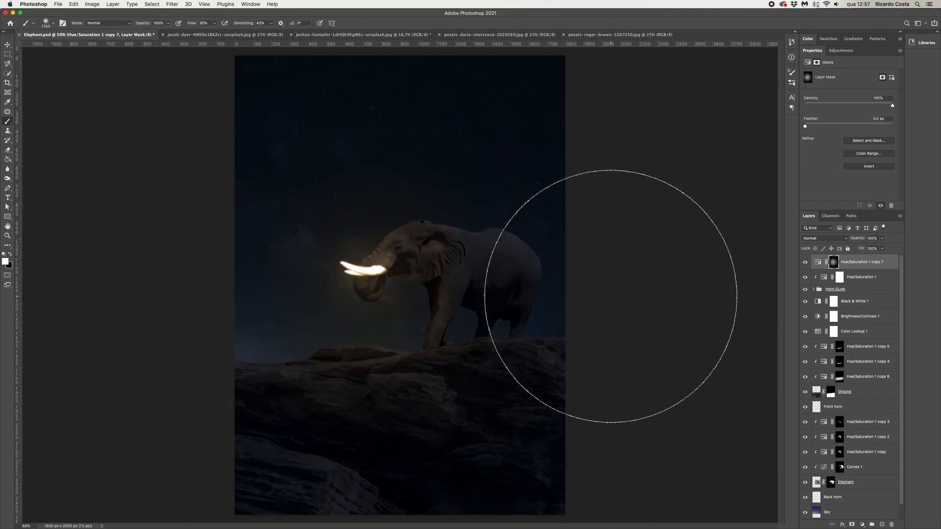
pyautogui.press('super+minus')
pyautogui.scroll(-1, 863, 274)
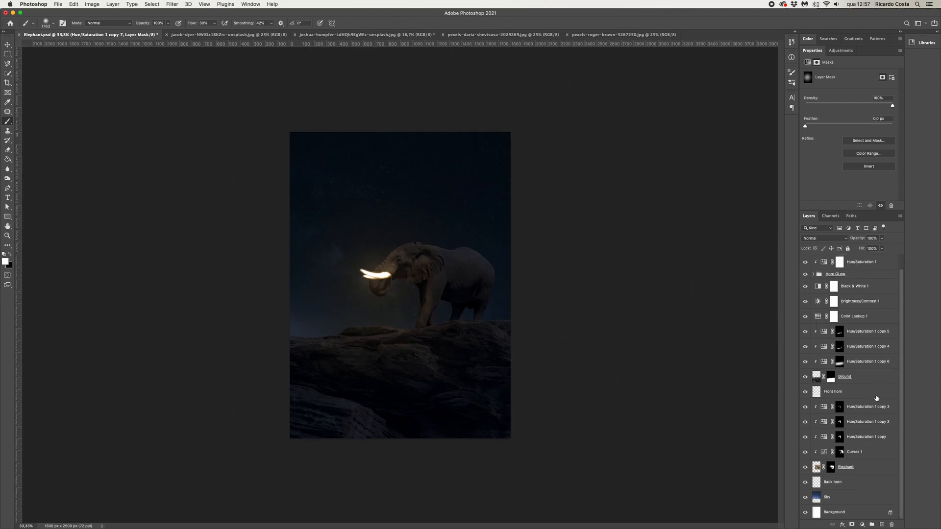
# Add a colorized Hue/Saturation adjustment above the Sky layer and shift its hue toward blue
pyautogui.click(838, 497)
pyautogui.click(863, 525)
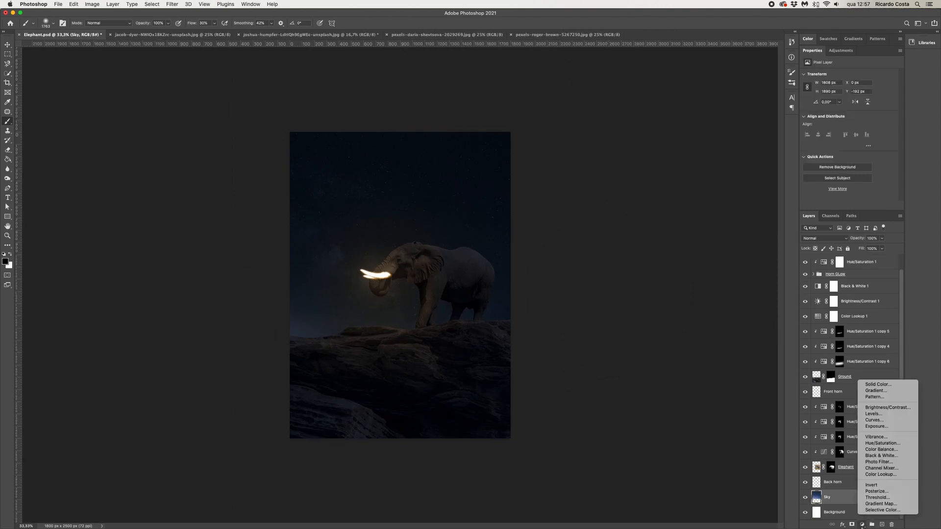
pyautogui.click(878, 443)
pyautogui.click(842, 140)
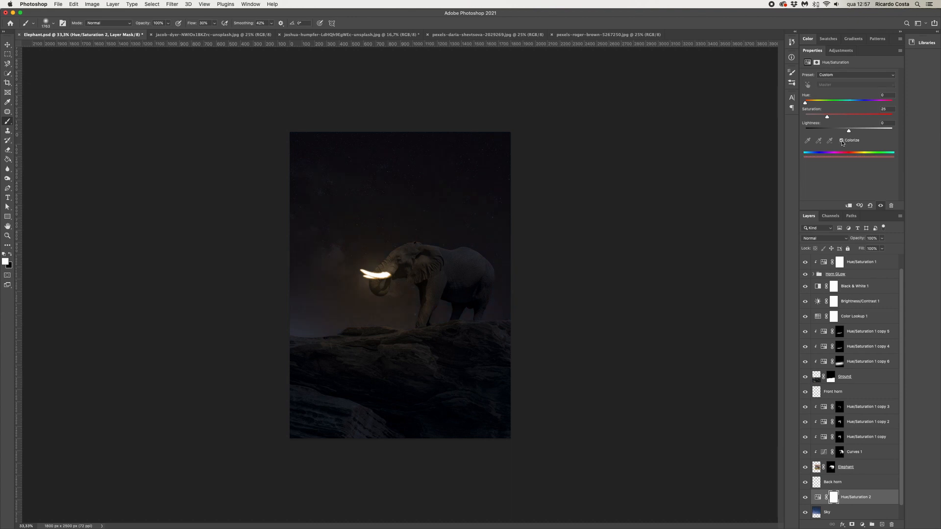
pyautogui.moveTo(805, 102); pyautogui.dragTo(839, 118)
# Apply a Gaussian Blur to the Sky layer
pyautogui.click(849, 513)
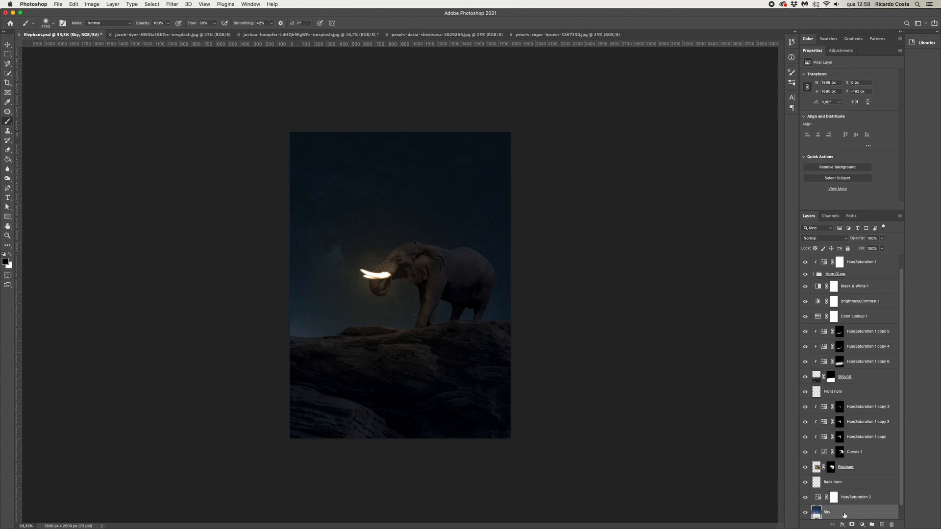
pyautogui.click(172, 4)
pyautogui.moveTo(190, 103)
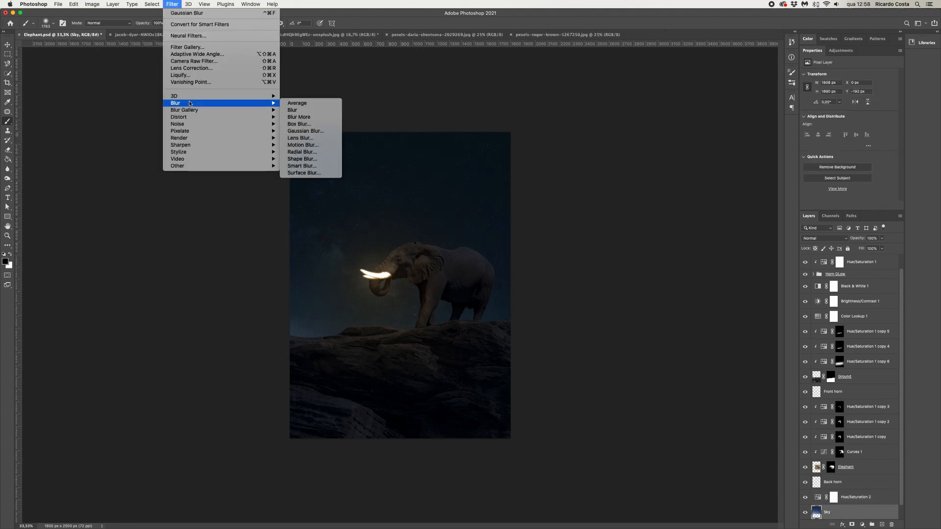
pyautogui.click(306, 131)
pyautogui.moveTo(602, 270); pyautogui.dragTo(600, 269)
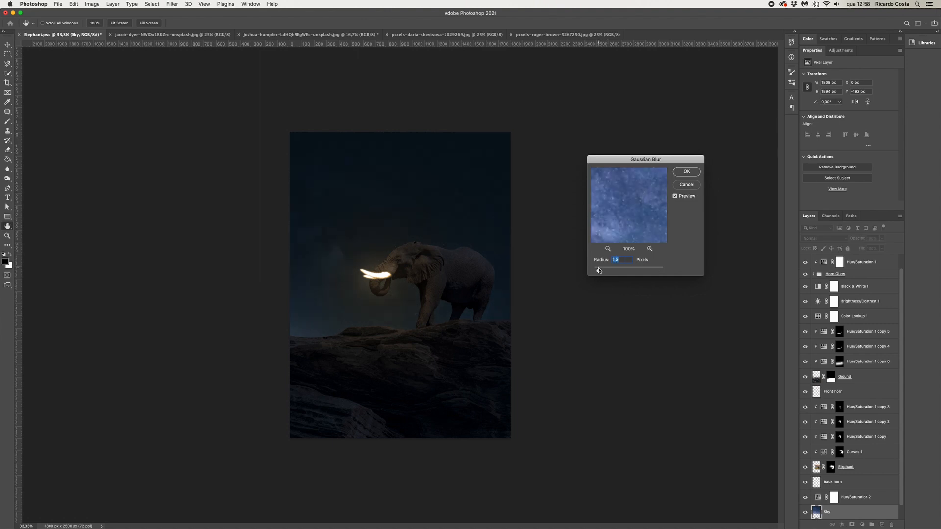
pyautogui.click(685, 172)
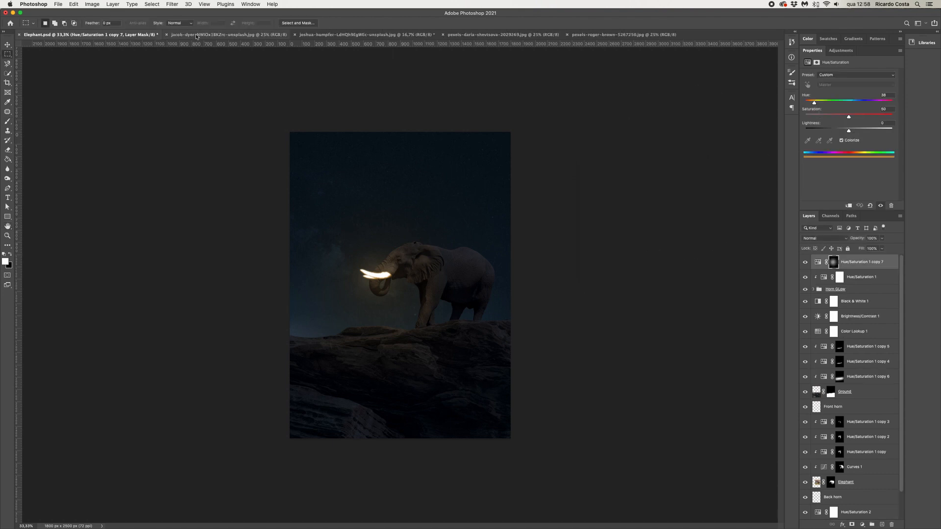
# Select the moon in the moon photo, copy it, and paste it into the elephant document
pyautogui.click(203, 34)
pyautogui.moveTo(255, 157); pyautogui.dragTo(539, 434)
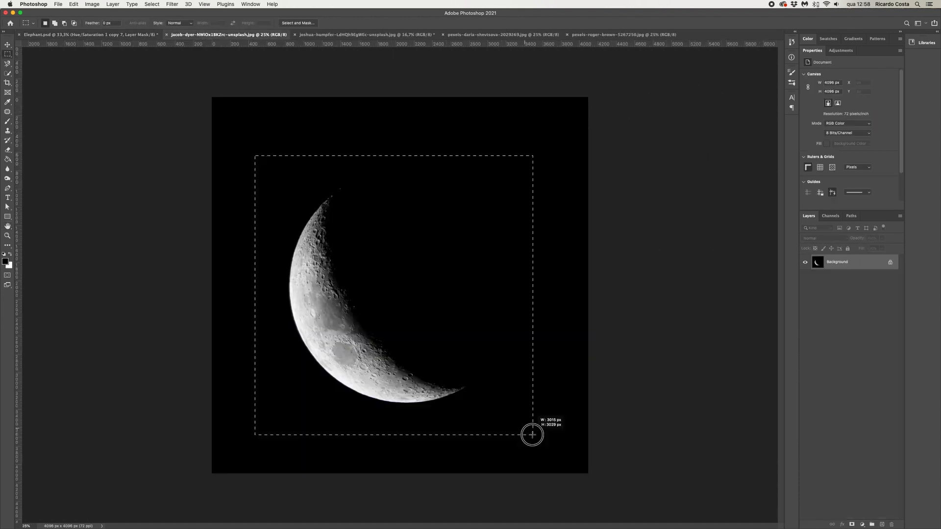
pyautogui.press('super+c')
pyautogui.click(115, 34)
pyautogui.press('super+v')
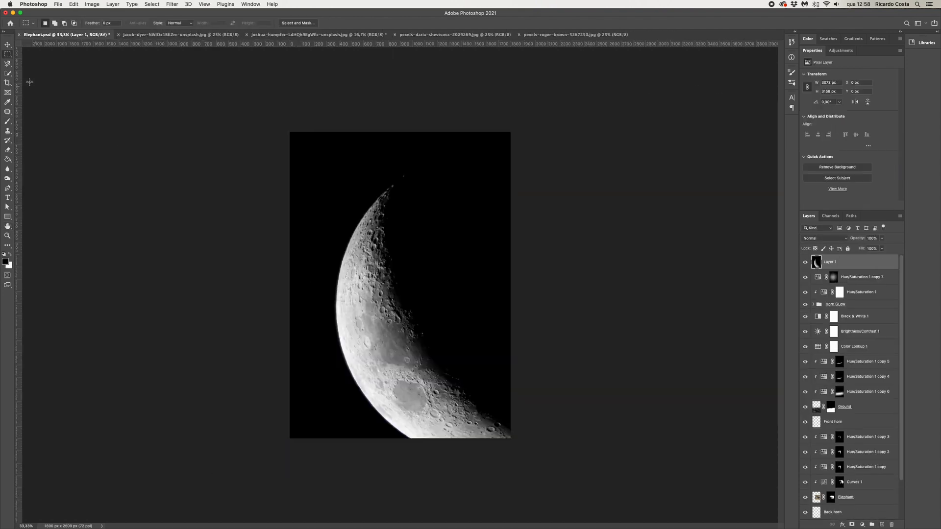
# Scale the moon down and place it in the upper left of the sky
pyautogui.click(7, 45)
pyautogui.moveTo(668, 132); pyautogui.dragTo(421, 383)
pyautogui.moveTo(358, 420); pyautogui.dragTo(360, 166)
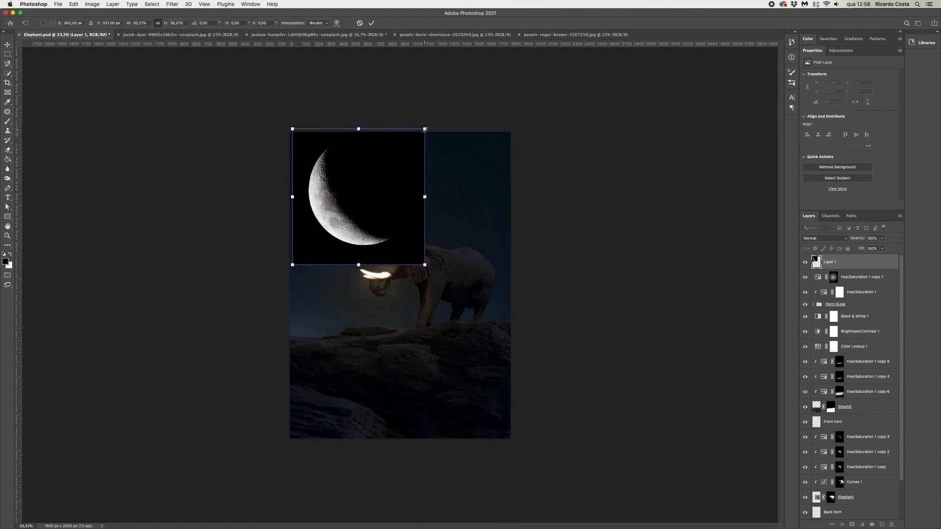
pyautogui.moveTo(424, 130); pyautogui.dragTo(359, 198)
pyautogui.moveTo(328, 228); pyautogui.dragTo(349, 173)
pyautogui.press('Return')
# Set the moon layer's blend mode to Screen and nudge it slightly left
pyautogui.click(824, 238)
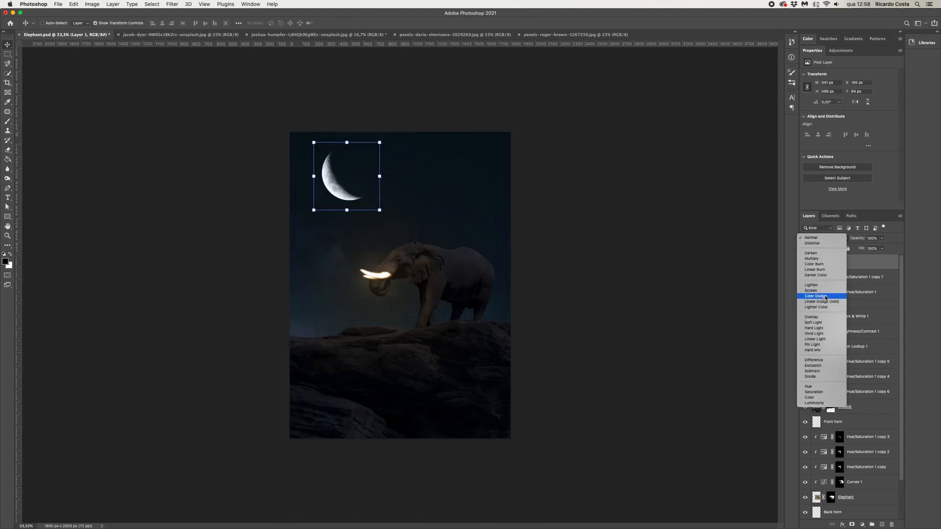
pyautogui.click(811, 291)
pyautogui.moveTo(340, 198); pyautogui.dragTo(334, 197)
pyautogui.press('m')
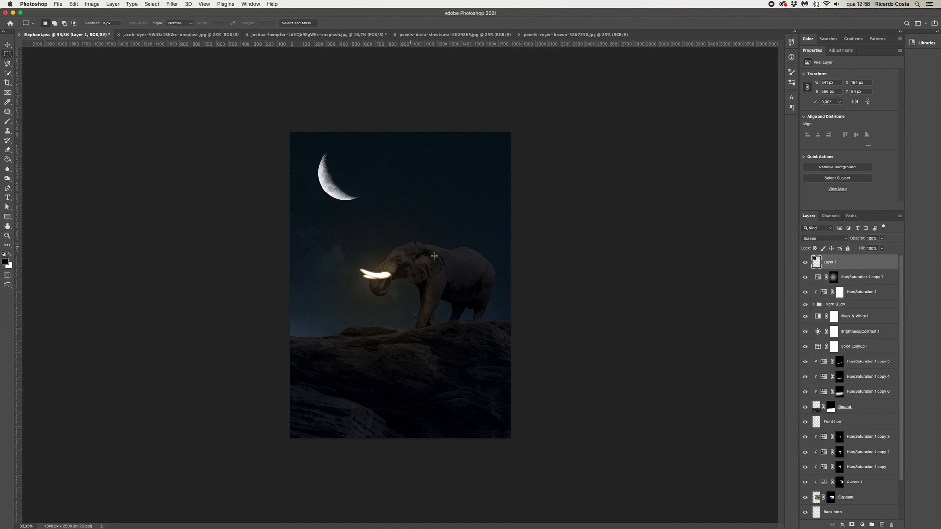
# Duplicate the warm Hue/Saturation layer above the moon layer and clip it to the moon
pyautogui.click(858, 280)
pyautogui.click(835, 296)
pyautogui.moveTo(856, 293); pyautogui.dragTo(834, 259)
pyautogui.rightClick(834, 260)
pyautogui.click(799, 349)
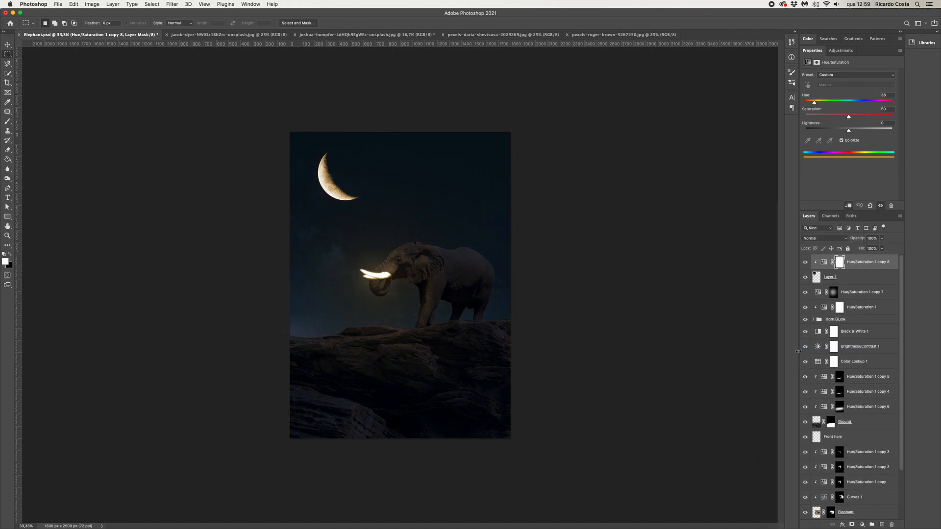
# Invert the moon tint's mask and paint white over the moon
pyautogui.press('super+i')
pyautogui.press('b')
pyautogui.moveTo(367, 220); pyautogui.dragTo(234, 220)
pyautogui.moveTo(322, 170); pyautogui.dragTo(358, 201)
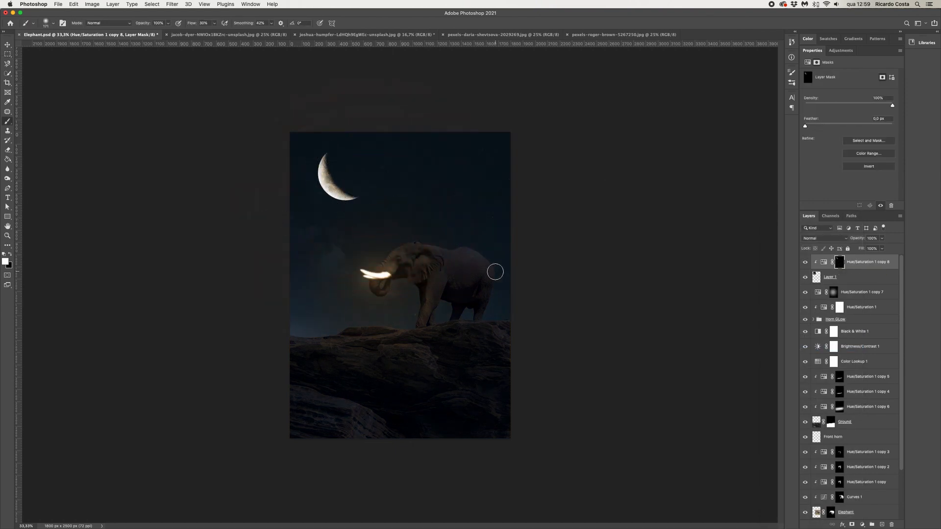
# Duplicate the moon tint layer and set the copy's opacity to 70%
pyautogui.moveTo(853, 261); pyautogui.dragTo(882, 524)
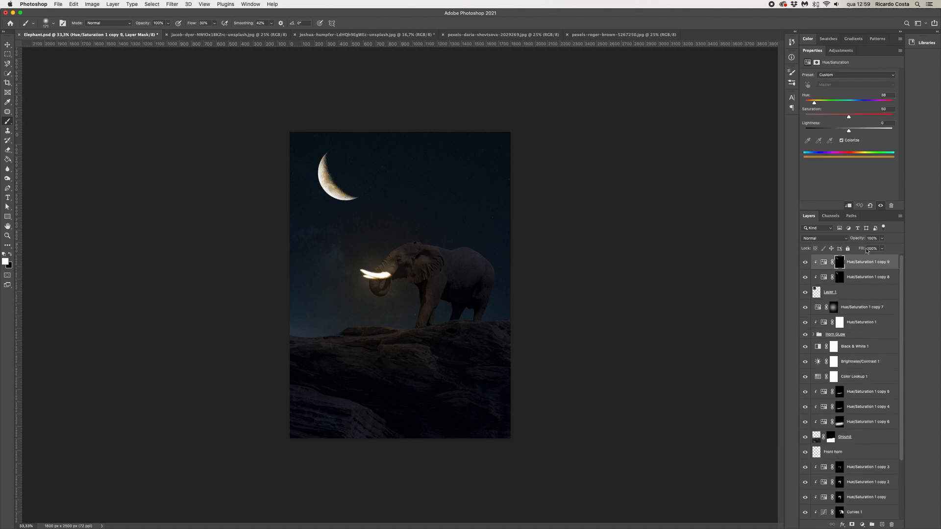
pyautogui.moveTo(882, 239); pyautogui.dragTo(875, 247)
pyautogui.press('m')
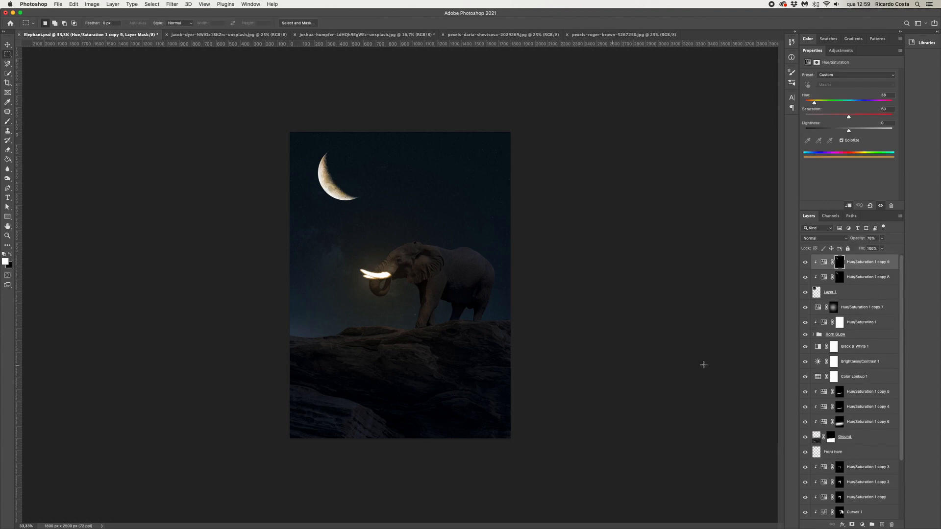
# Duplicate the warm Hue/Saturation layer to the top of the stack, unclipped, and lower its lightness slightly
pyautogui.moveTo(865, 322); pyautogui.dragTo(860, 255)
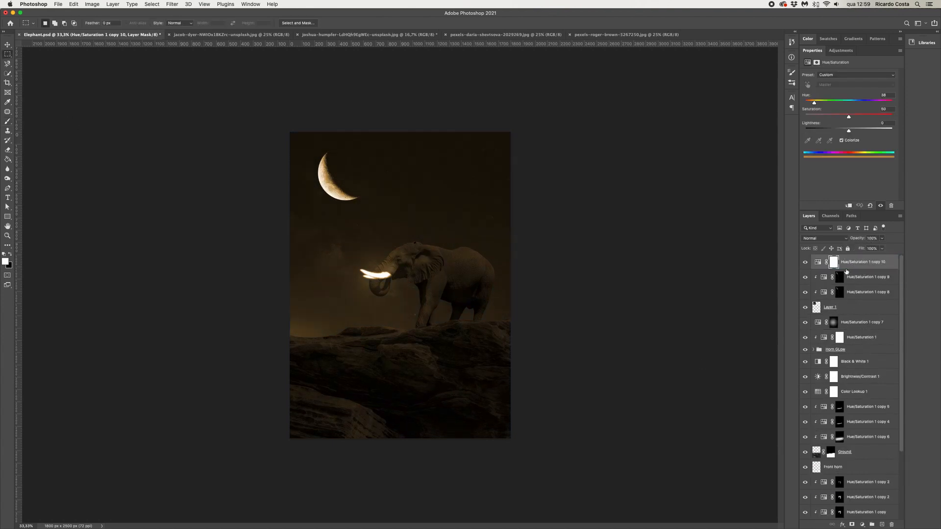
pyautogui.click(834, 264)
pyautogui.click(817, 262)
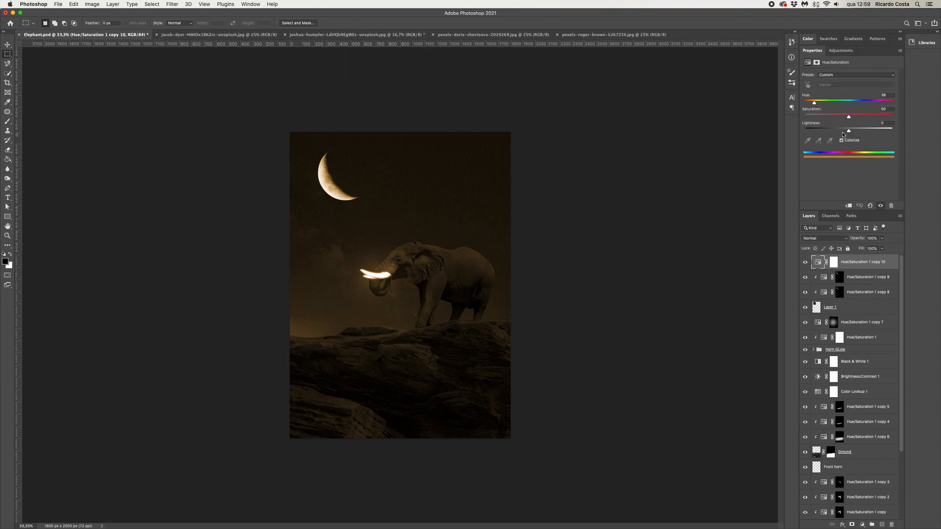
pyautogui.moveTo(848, 129); pyautogui.dragTo(851, 131)
# Invert the new tint layer's mask and paint white over the sky area above the elephant
pyautogui.click(833, 262)
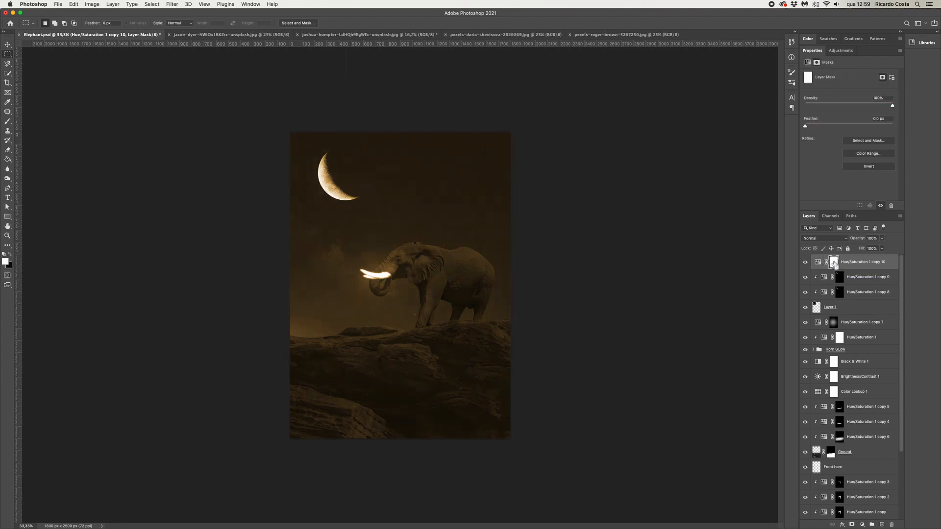
pyautogui.press('super+i')
pyautogui.press('b')
pyautogui.press('x')
pyautogui.moveTo(397, 229)
pyautogui.mouseDown()
pyautogui.moveTo(583, 229)
pyautogui.moveTo(484, 199)
pyautogui.mouseUp()
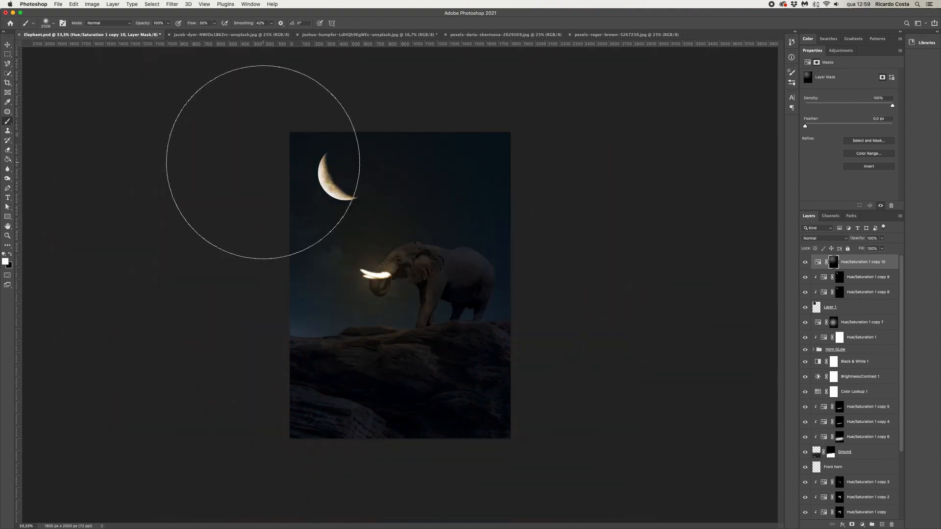
pyautogui.press('m')
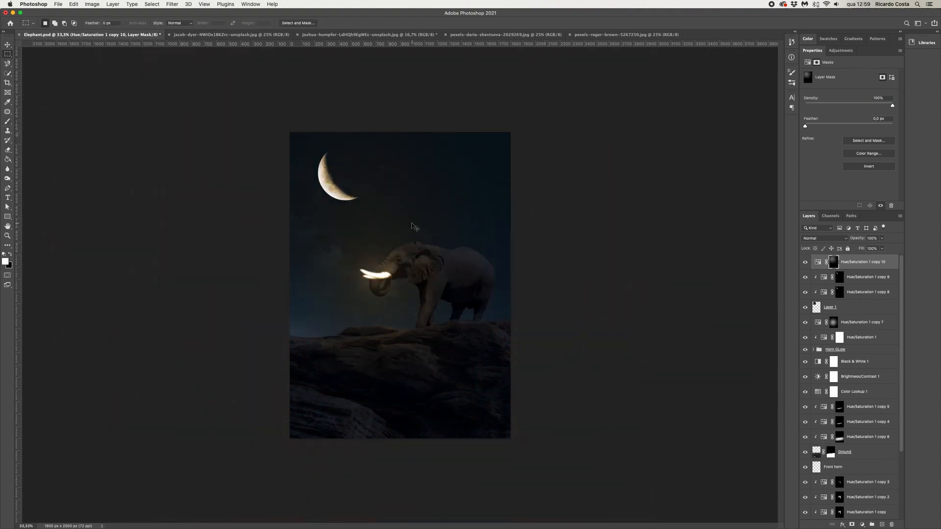
# Add a Brightness/Contrast adjustment clipped above the elephant layer and lower its brightness
pyautogui.press('super+plus')
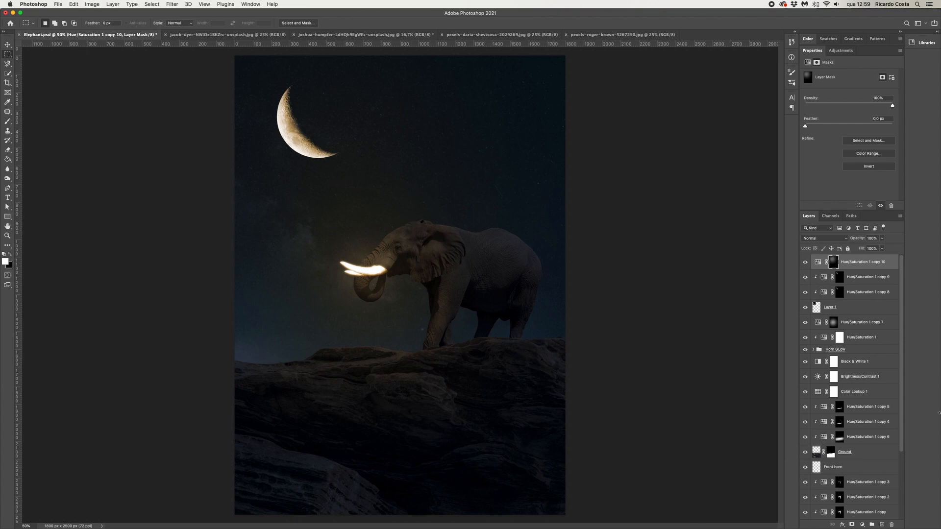
pyautogui.click(845, 452)
pyautogui.scroll(-3, 850, 365)
pyautogui.click(865, 453)
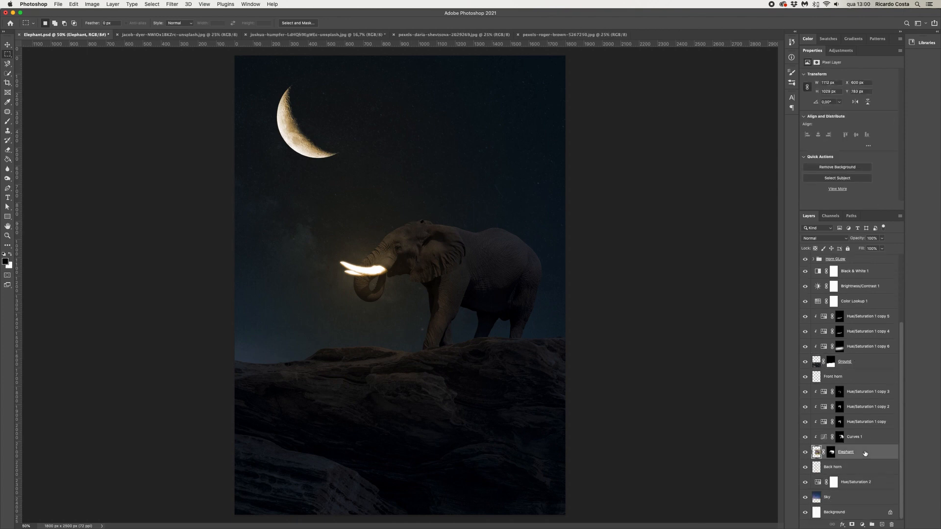
pyautogui.click(863, 525)
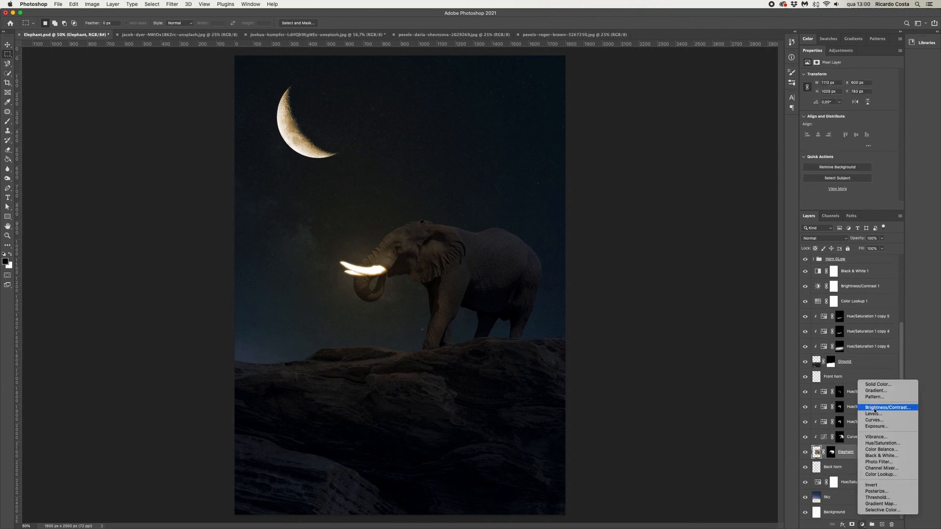
pyautogui.click(875, 410)
pyautogui.moveTo(849, 96); pyautogui.dragTo(834, 97)
# Invert the Brightness/Contrast mask and paint white over the elephant's back, belly and legs
pyautogui.click(842, 453)
pyautogui.press('super+i')
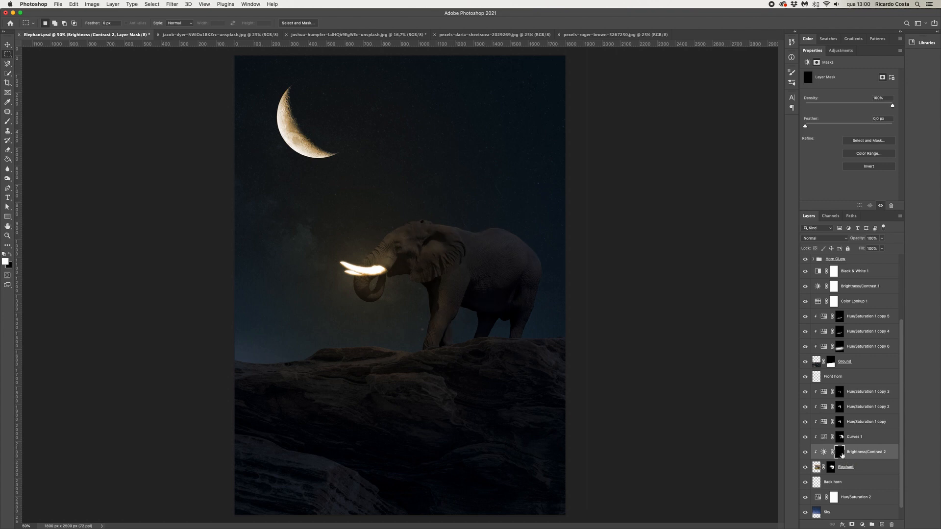
pyautogui.press('b')
pyautogui.moveTo(494, 293); pyautogui.dragTo(344, 283)
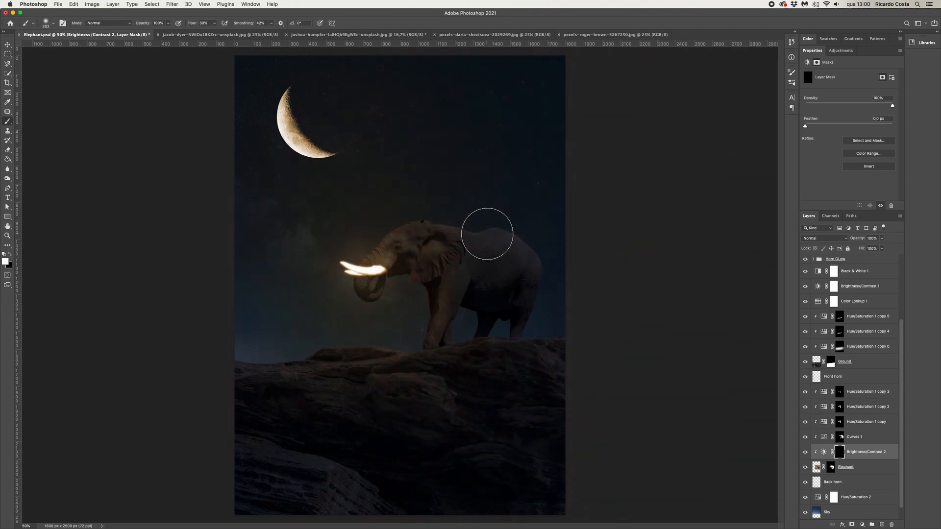
pyautogui.click(512, 246)
pyautogui.click(529, 298)
pyautogui.moveTo(502, 242)
pyautogui.mouseDown()
pyautogui.moveTo(522, 257)
pyautogui.moveTo(495, 235)
pyautogui.moveTo(501, 259)
pyautogui.moveTo(493, 234)
pyautogui.moveTo(510, 241)
pyautogui.moveTo(517, 255)
pyautogui.moveTo(456, 202)
pyautogui.moveTo(505, 285)
pyautogui.moveTo(480, 285)
pyautogui.mouseUp()
pyautogui.moveTo(466, 294)
pyautogui.mouseDown()
pyautogui.moveTo(458, 294)
pyautogui.moveTo(464, 272)
pyautogui.moveTo(457, 300)
pyautogui.mouseUp()
pyautogui.moveTo(467, 273)
pyautogui.mouseDown()
pyautogui.moveTo(491, 241)
pyautogui.moveTo(482, 274)
pyautogui.mouseUp()
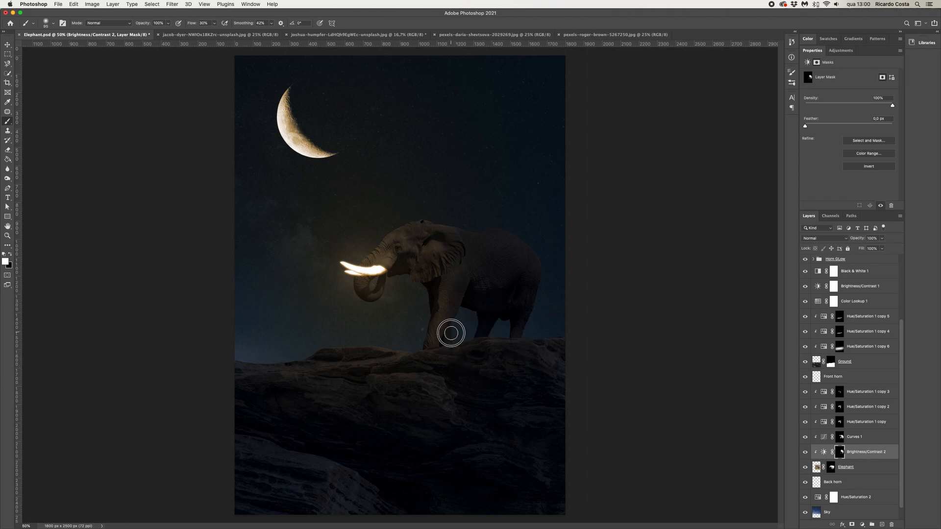
# Paint more of the darkening into the elephant's shoulder and side, toggling the adjustment to compare
pyautogui.press('super+1')
pyautogui.moveTo(505, 418); pyautogui.dragTo(509, 410)
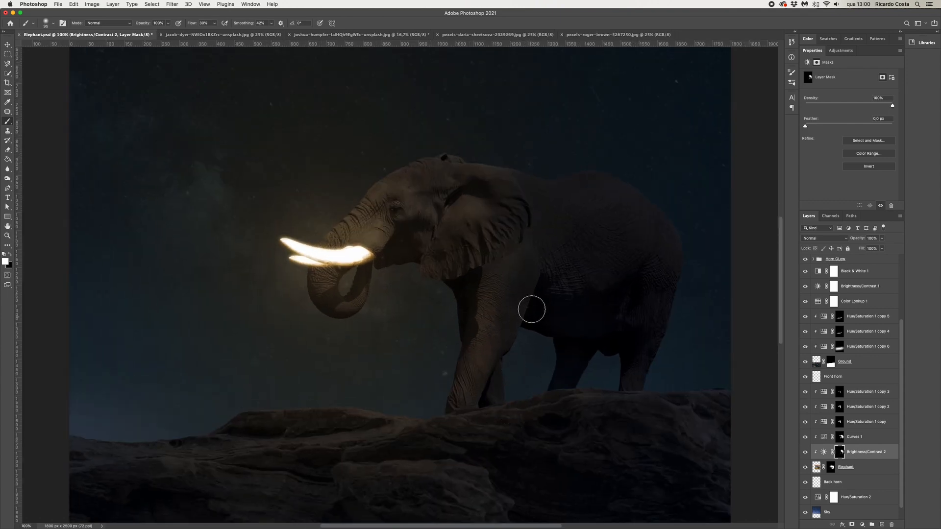
pyautogui.moveTo(540, 314); pyautogui.dragTo(538, 314)
pyautogui.moveTo(532, 306)
pyautogui.mouseDown()
pyautogui.moveTo(514, 332)
pyautogui.moveTo(510, 366)
pyautogui.mouseUp()
pyautogui.moveTo(535, 276); pyautogui.dragTo(538, 254)
pyautogui.moveTo(528, 189); pyautogui.dragTo(524, 189)
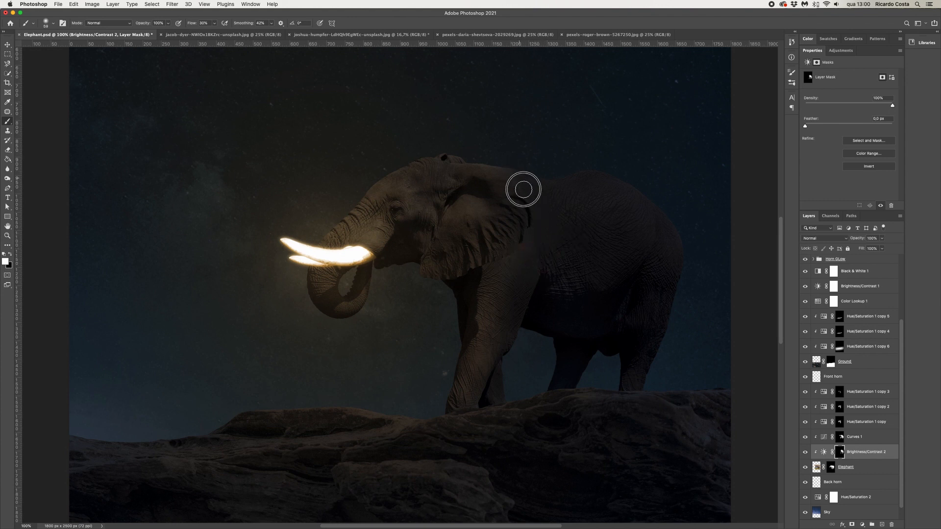
pyautogui.click(806, 453)
pyautogui.click(806, 454)
pyautogui.press('super+minus')
pyautogui.press('super+minus')
pyautogui.press('super+minus')
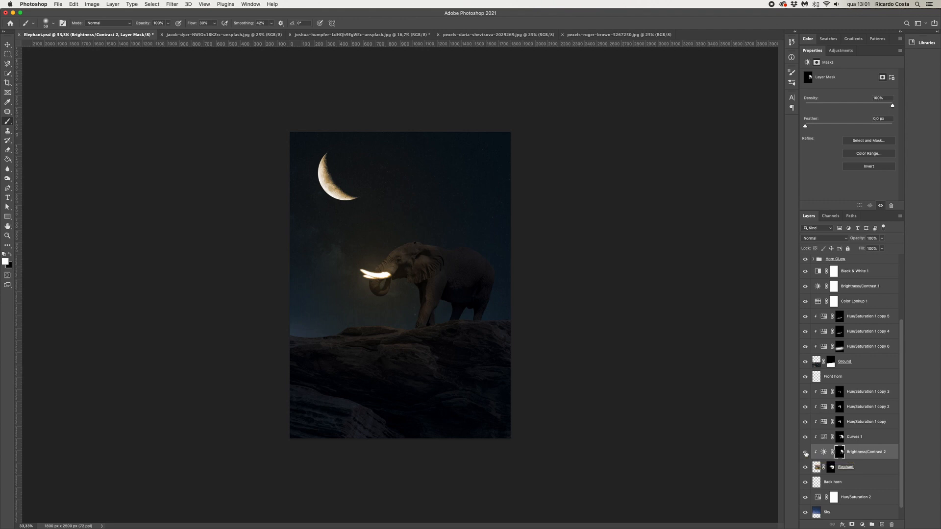
pyautogui.click(6, 53)
pyautogui.press('super+plus')
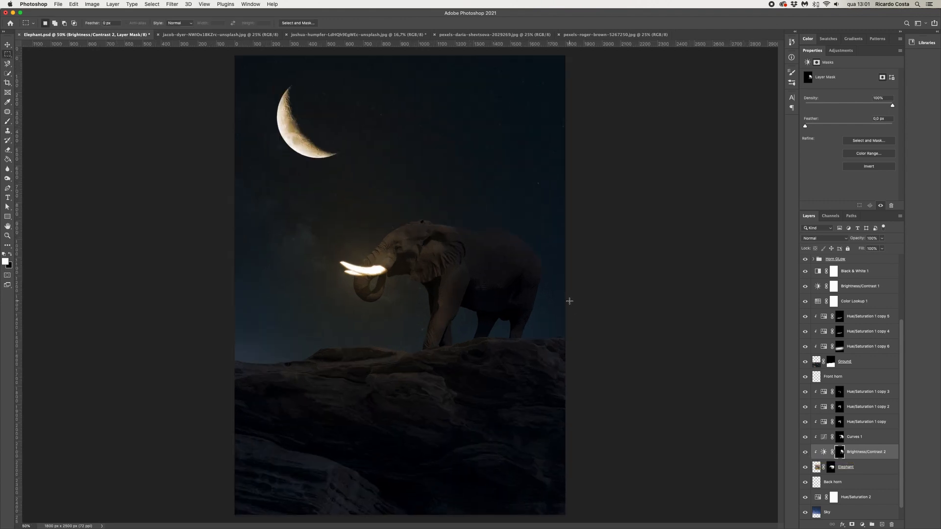
pyautogui.scroll(5, 856, 304)
pyautogui.click(855, 265)
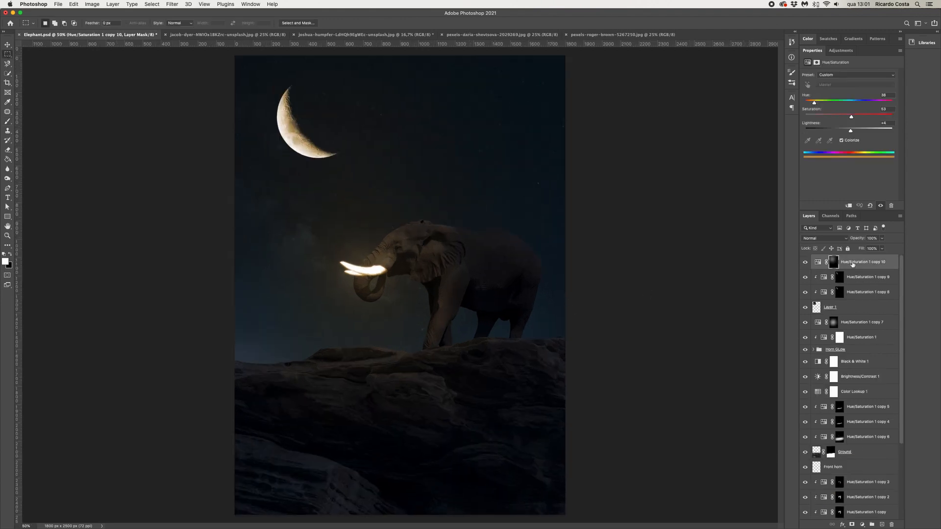
pyautogui.scroll(-5, 853, 382)
pyautogui.rightClick(853, 435)
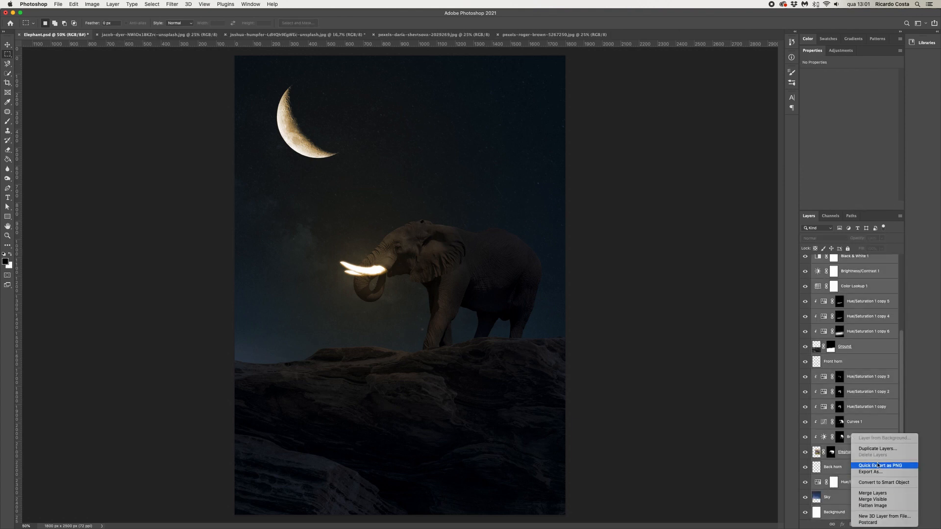
pyautogui.click(879, 499)
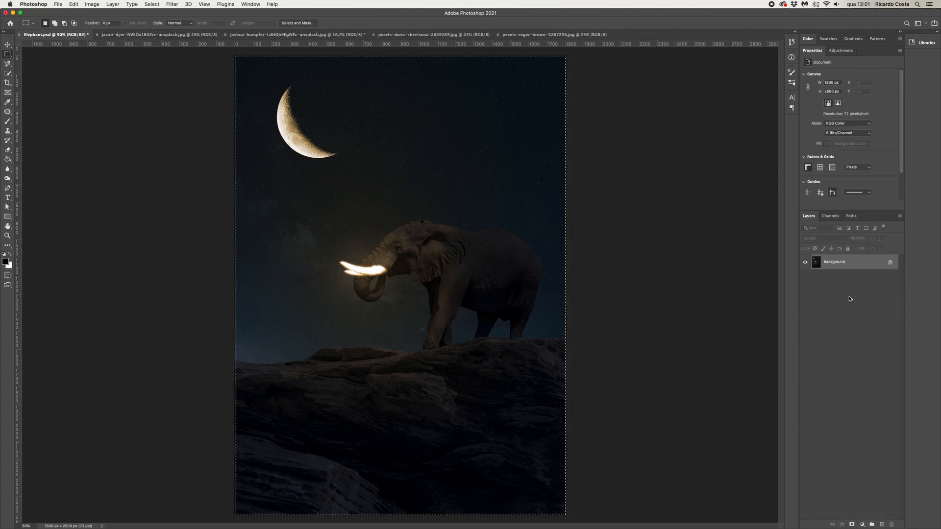
pyautogui.press('super+z')
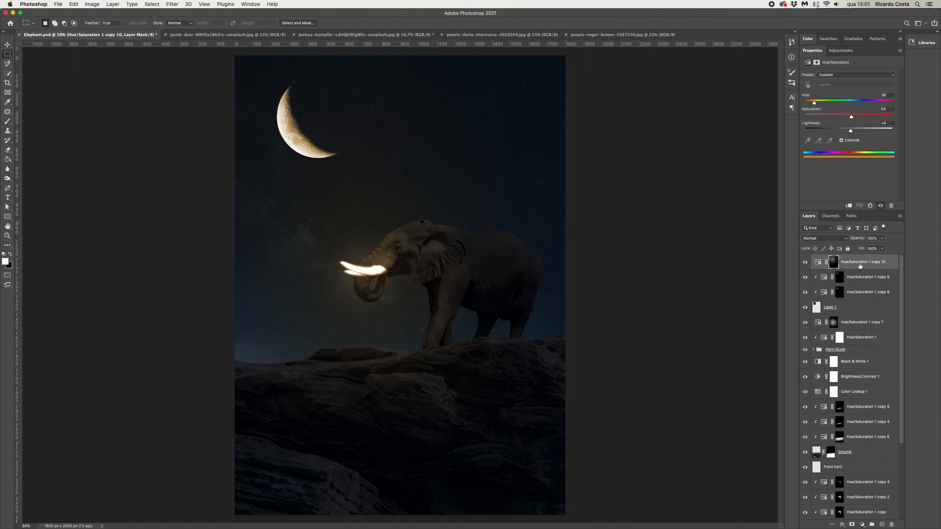
# Stamp all visible layers into a new top layer and convert it to a Smart Object
pyautogui.press('super+alt+shift+e')
pyautogui.rightClick(830, 265)
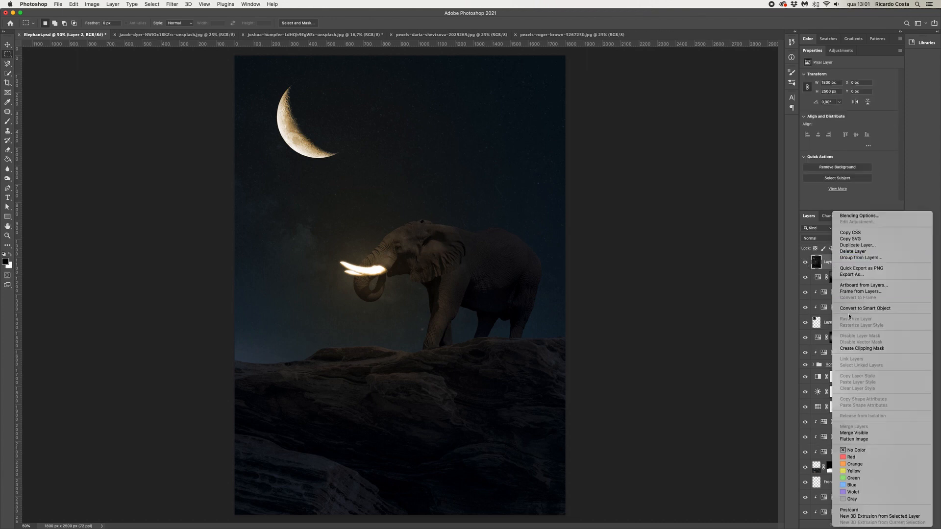
pyautogui.click(862, 308)
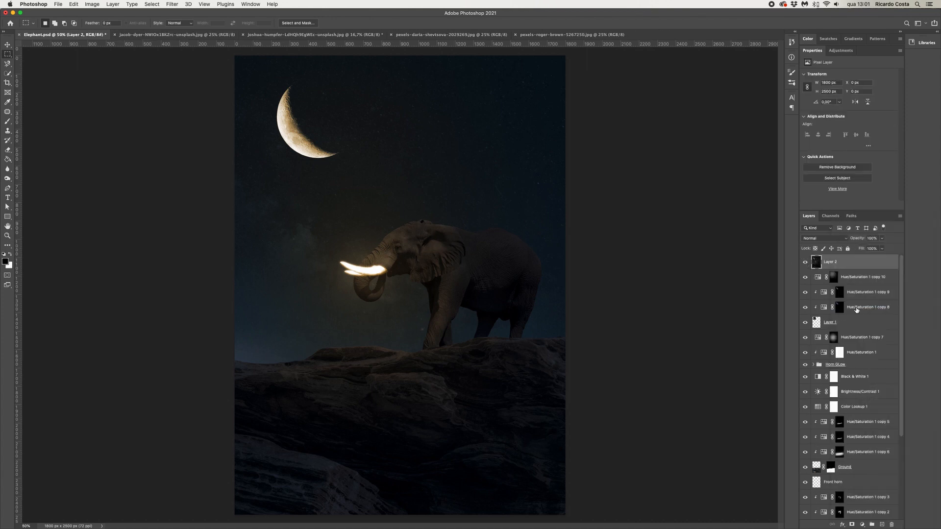
# Apply Camera Raw Filter to the stamped layer, raising contrast, whites, texture and dehaze and lowering shadows in Basic
pyautogui.click(172, 4)
pyautogui.click(185, 62)
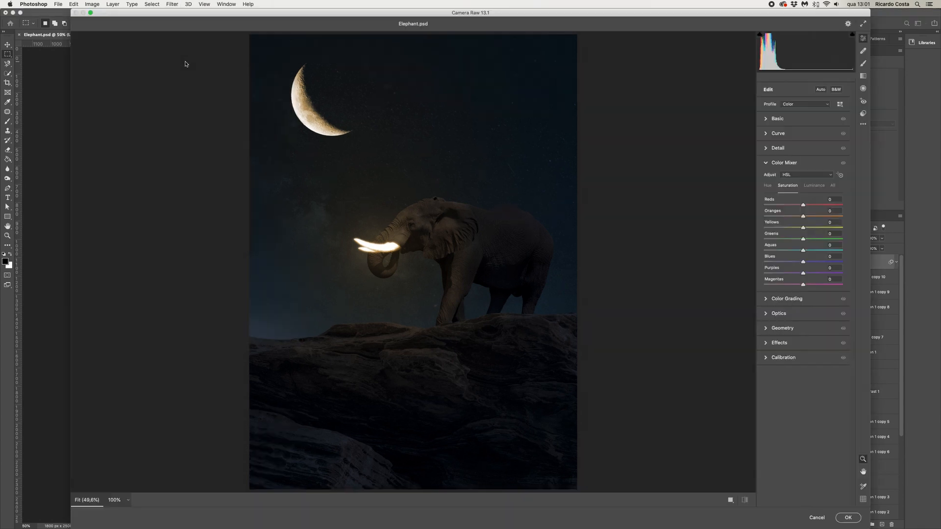
pyautogui.press('XF86MonBrightnessUp')
pyautogui.click(777, 119)
pyautogui.moveTo(803, 148); pyautogui.dragTo(809, 253)
pyautogui.moveTo(804, 265); pyautogui.dragTo(808, 295)
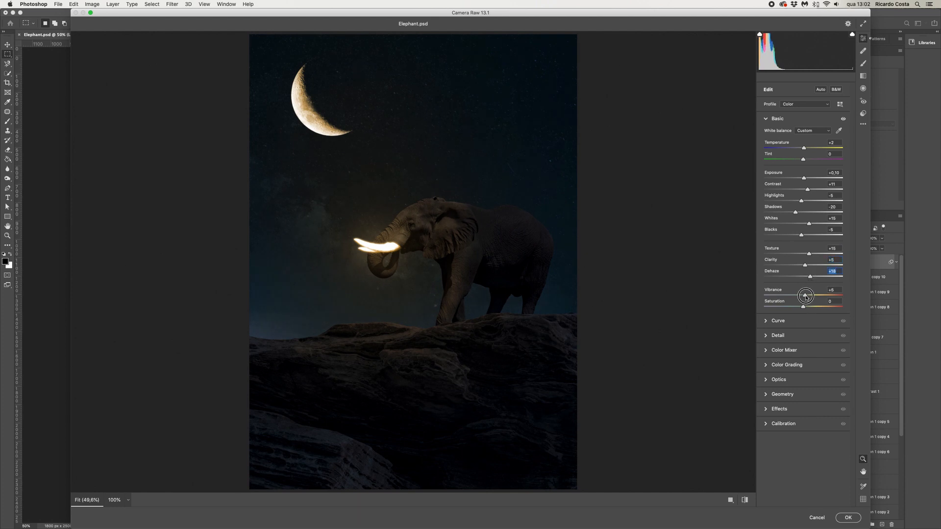
# Lower yellow saturation slightly in the Color Mixer, add a vignette of -8, and apply the filter
pyautogui.click(765, 321)
pyautogui.click(765, 320)
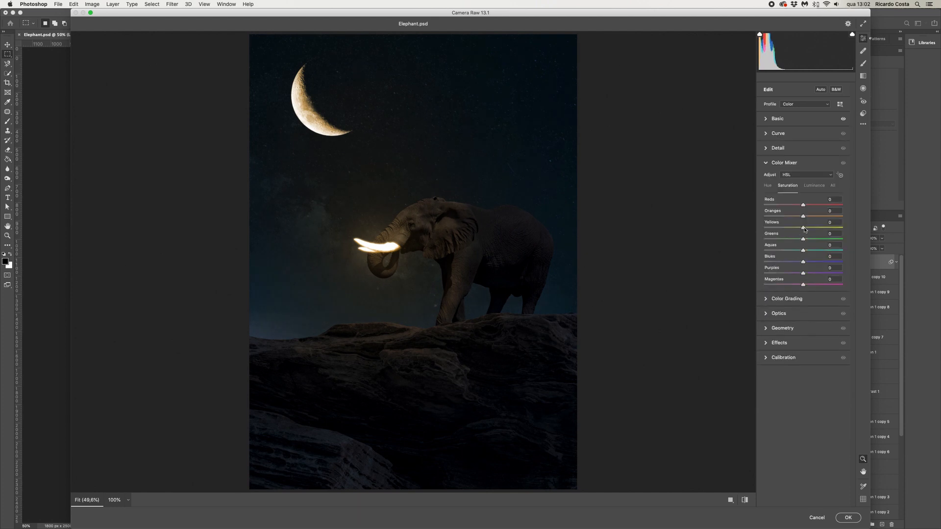
pyautogui.moveTo(803, 228); pyautogui.dragTo(801, 229)
pyautogui.click(766, 343)
pyautogui.moveTo(804, 256)
pyautogui.mouseDown()
pyautogui.moveTo(813, 255)
pyautogui.moveTo(801, 256)
pyautogui.mouseUp()
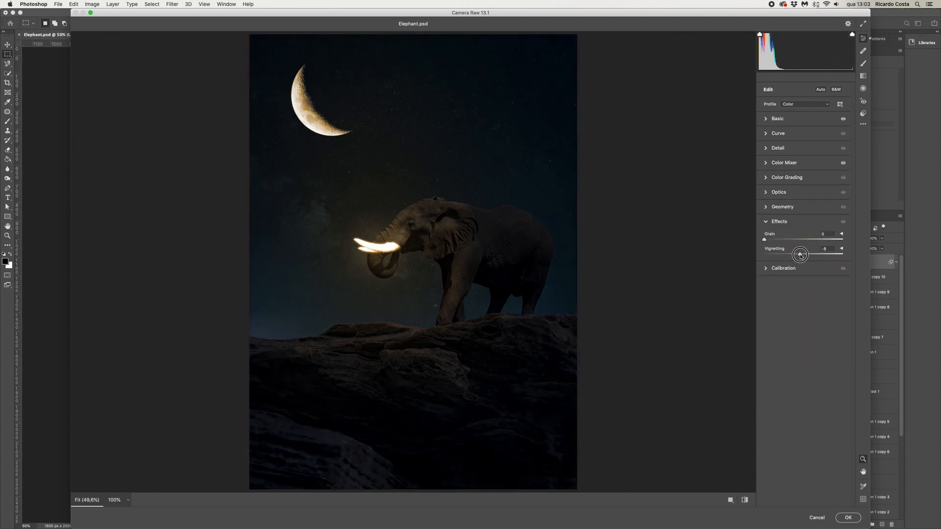
pyautogui.click(847, 518)
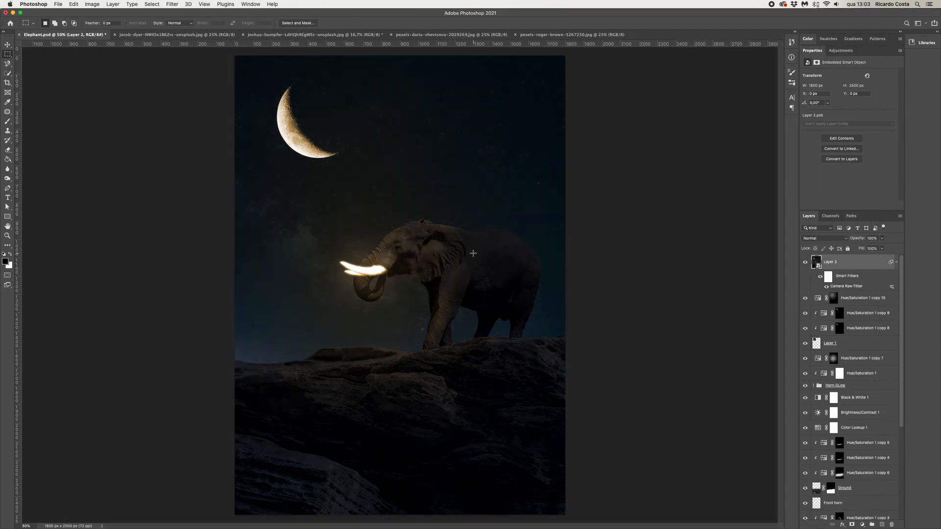
# Compare the stamped layer on and off, then open Tilt-Shift blur and add a focus pin near the elephant's front foot
pyautogui.press('super+minus')
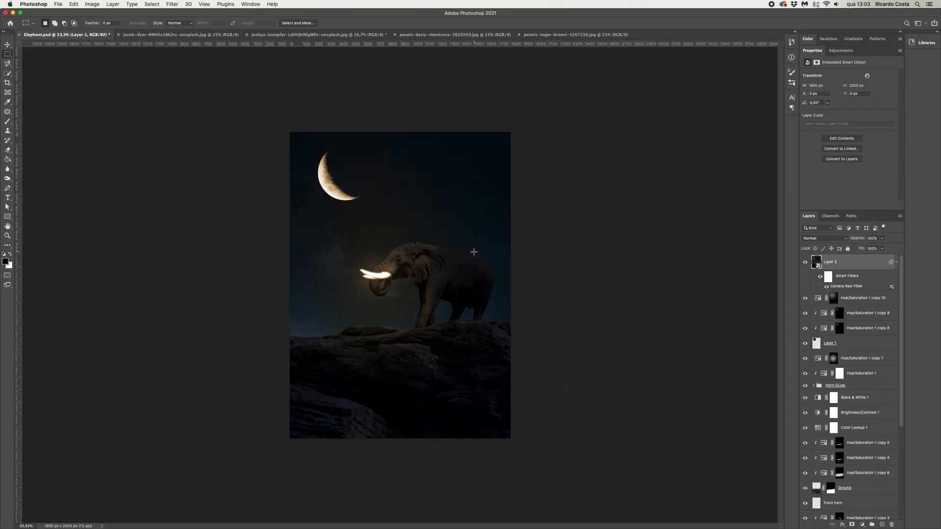
pyautogui.click(804, 263)
pyautogui.click(805, 263)
pyautogui.press('super+plus')
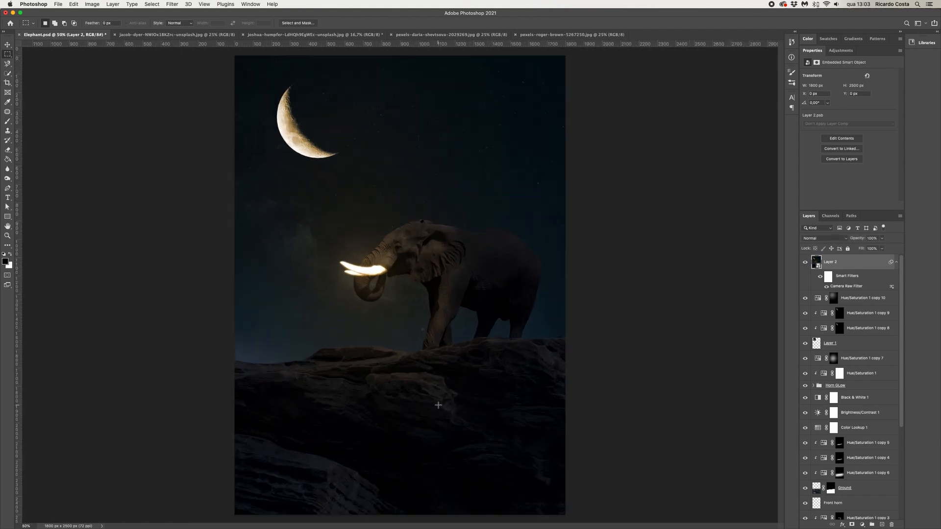
pyautogui.click(170, 4)
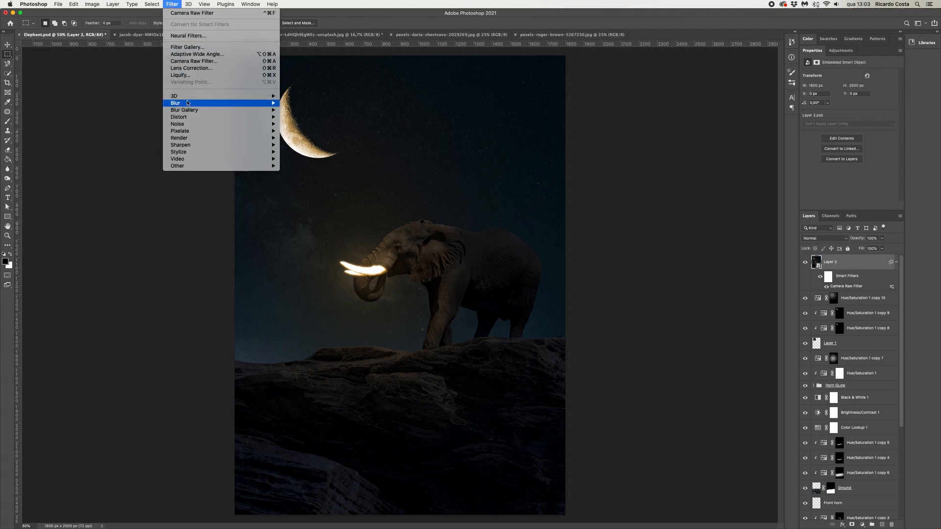
pyautogui.moveTo(186, 111)
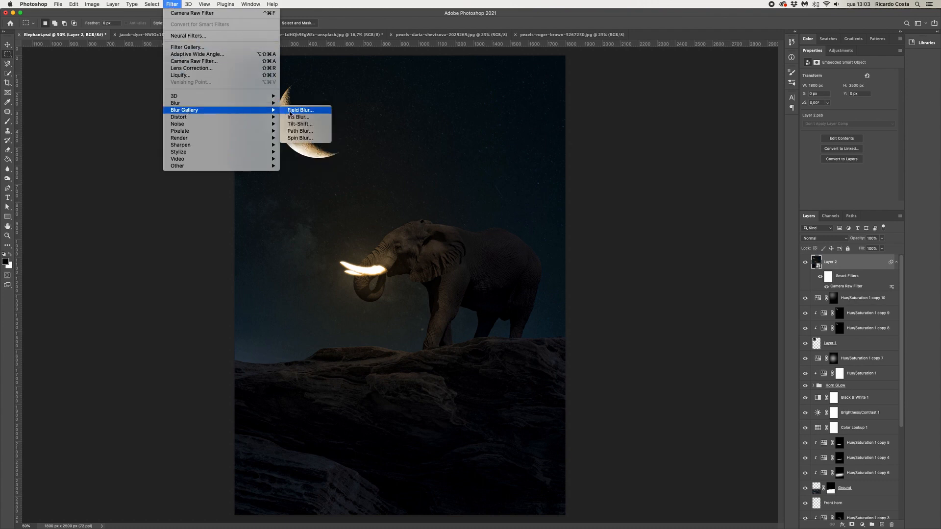
pyautogui.click(295, 124)
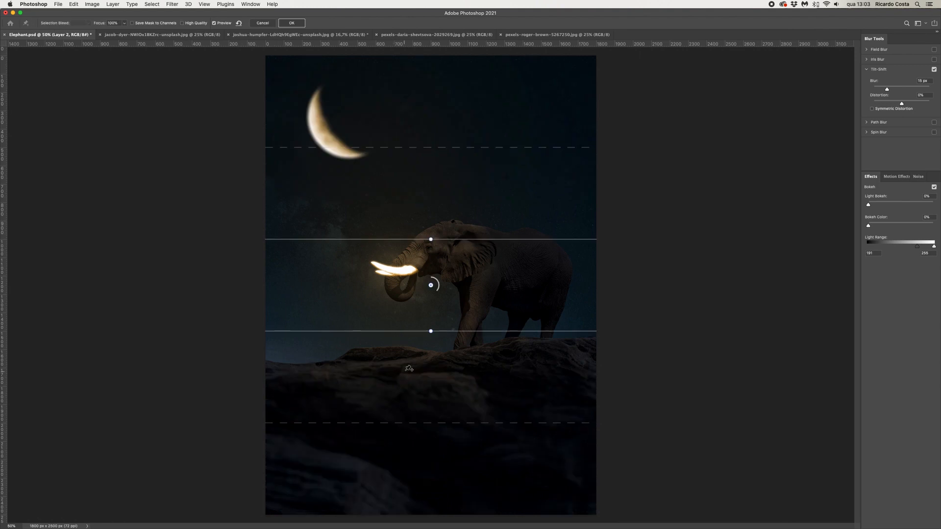
pyautogui.click(458, 342)
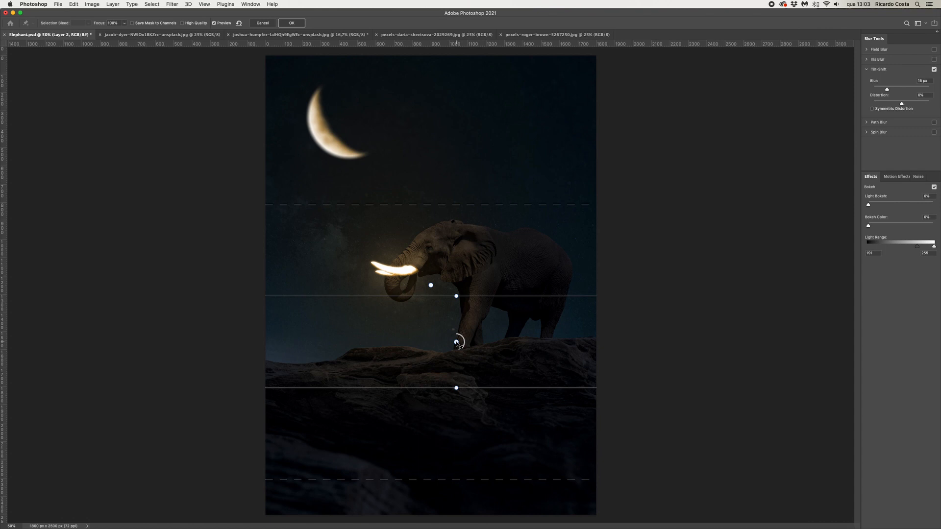
# Reposition the tilt-shift focus lines around the elephant, add a pin near its head, and apply the 16 px blur
pyautogui.moveTo(441, 204); pyautogui.dragTo(441, 57)
pyautogui.moveTo(456, 296); pyautogui.dragTo(456, 216)
pyautogui.moveTo(396, 178)
pyautogui.mouseDown()
pyautogui.moveTo(395, 143)
pyautogui.moveTo(397, 165)
pyautogui.mouseUp()
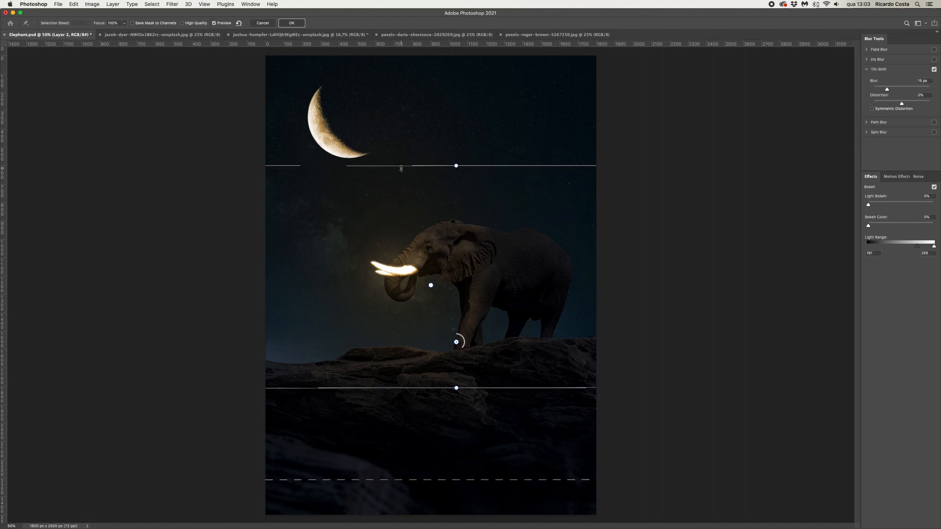
pyautogui.moveTo(401, 166); pyautogui.dragTo(399, 198)
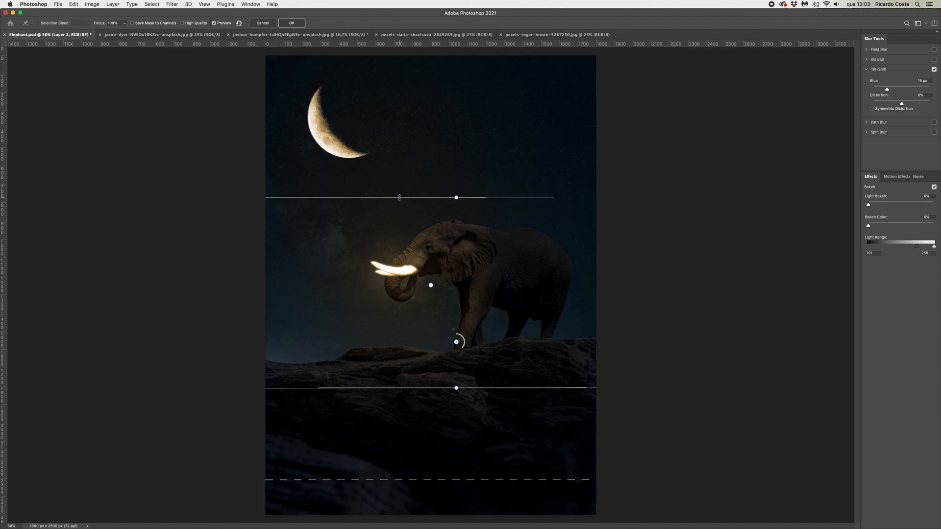
pyautogui.click(431, 249)
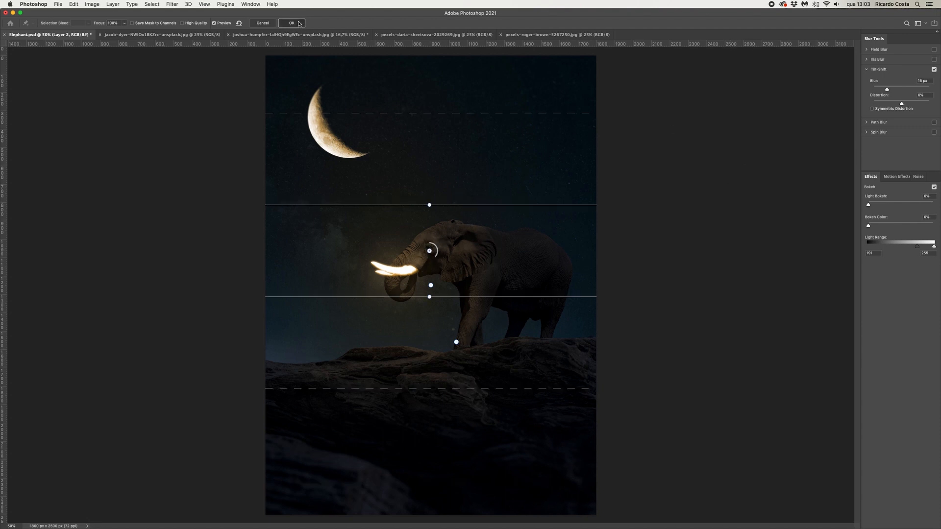
pyautogui.click(292, 23)
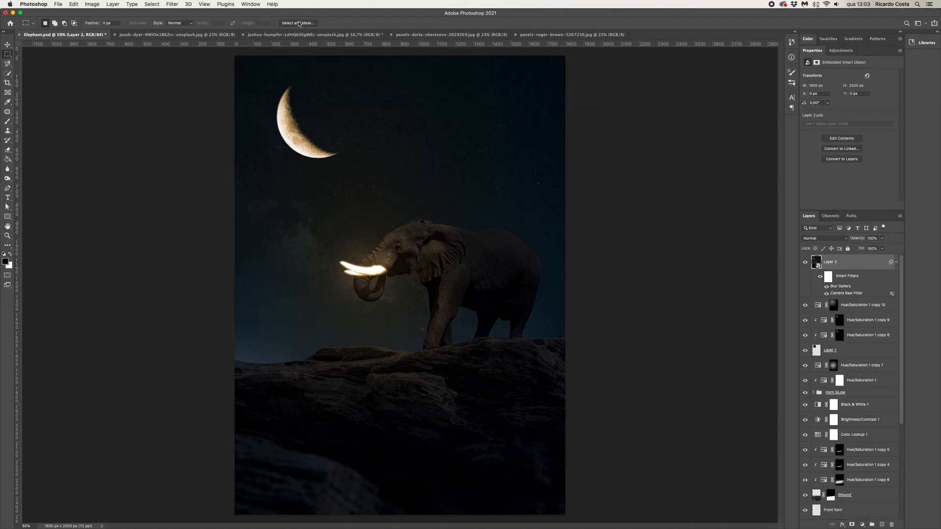
# Add a new layer and paint a soft light-orange glow around the tusks with the Brush tool
pyautogui.press('super+minus')
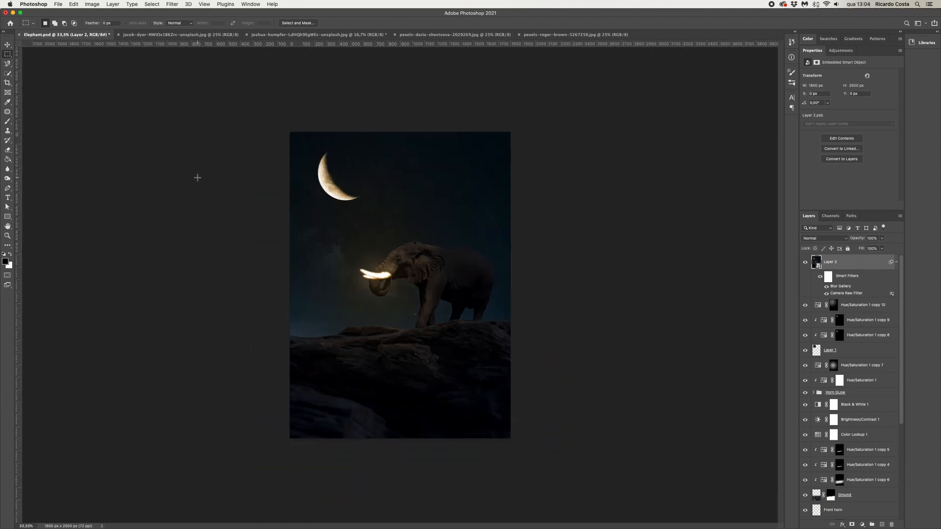
pyautogui.press('super+plus')
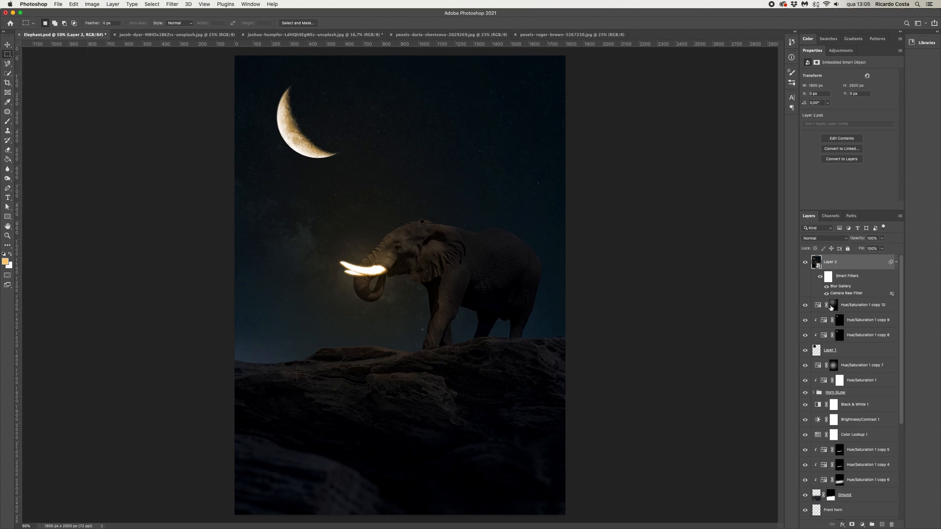
pyautogui.click(882, 524)
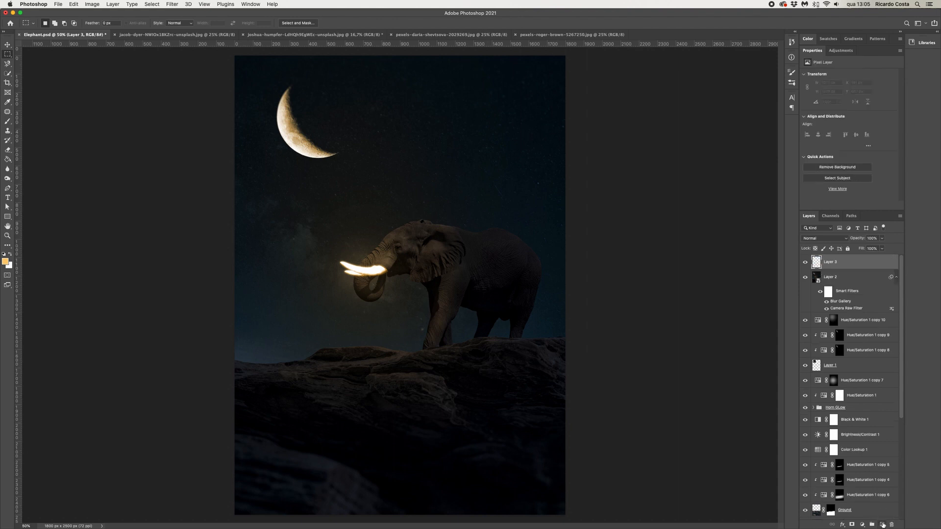
pyautogui.click(8, 123)
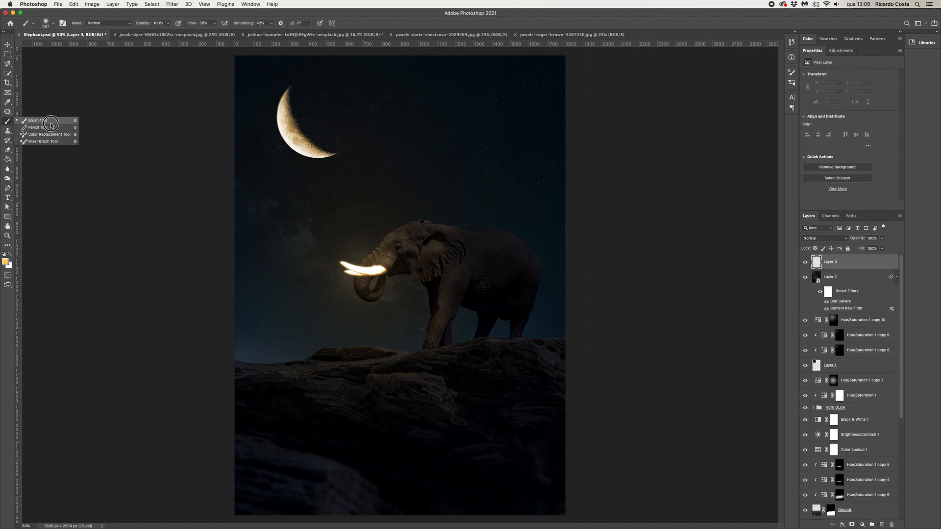
pyautogui.click(5, 263)
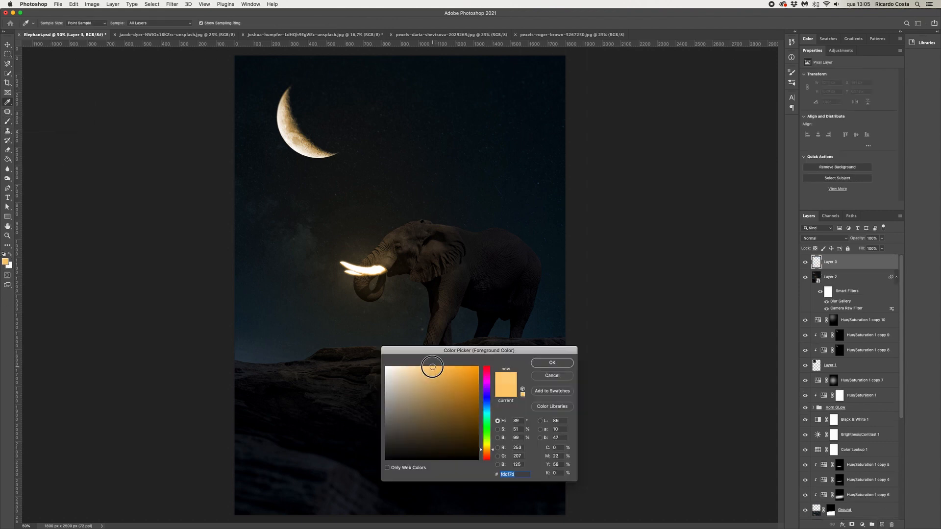
pyautogui.click(552, 363)
pyautogui.moveTo(369, 271); pyautogui.dragTo(385, 269)
pyautogui.click(363, 269)
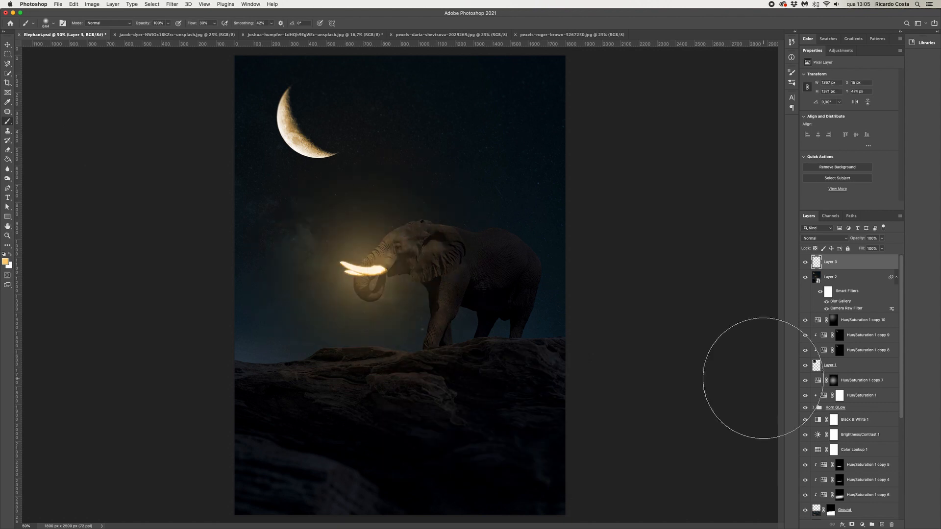
# Lower the glow layer's opacity to 77% and nudge it slightly downward
pyautogui.press('super+minus')
pyautogui.click(882, 238)
pyautogui.moveTo(882, 249); pyautogui.dragTo(873, 248)
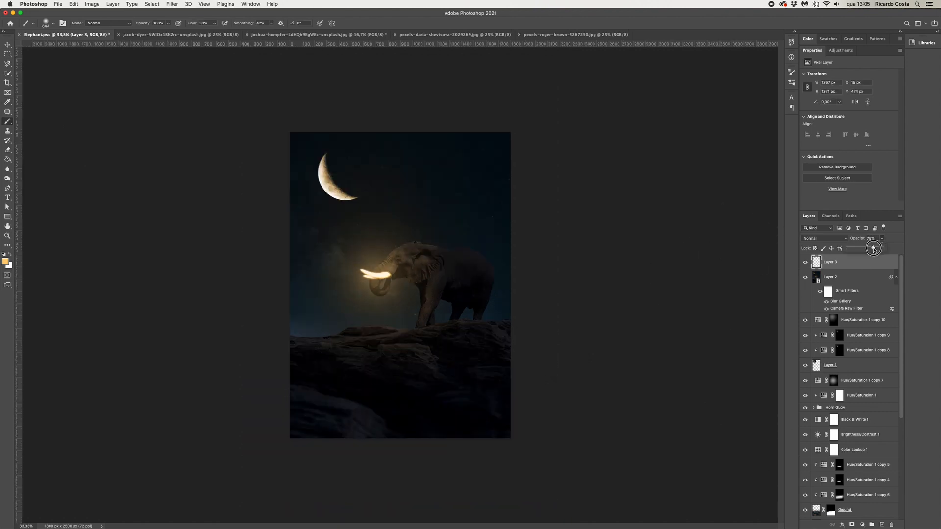
pyautogui.press('v')
pyautogui.moveTo(365, 285); pyautogui.dragTo(368, 294)
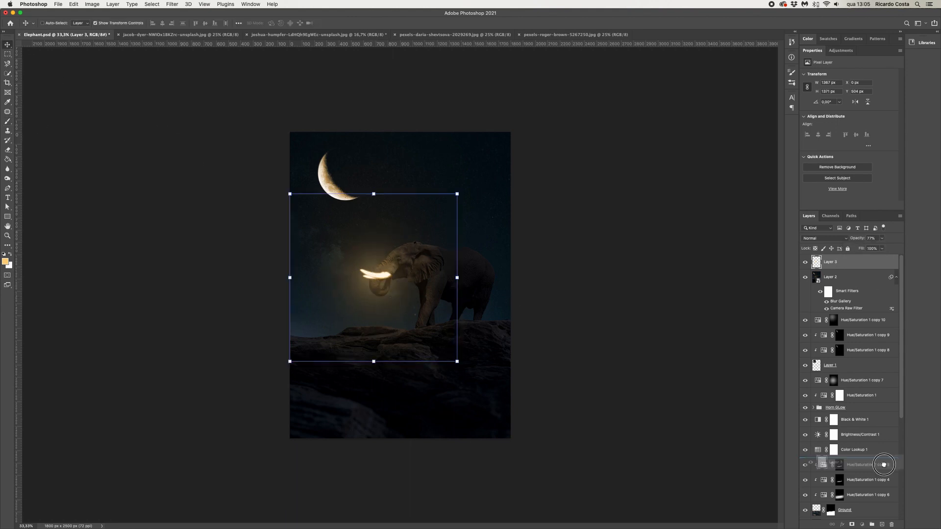
# Duplicate the glow layer, scale the copy down and position it over the tusk tips
pyautogui.press('super+j')
pyautogui.moveTo(456, 194); pyautogui.dragTo(384, 265)
pyautogui.moveTo(351, 300); pyautogui.dragTo(403, 265)
pyautogui.press('super+plus')
pyautogui.press('super+plus')
pyautogui.moveTo(470, 172); pyautogui.dragTo(353, 288)
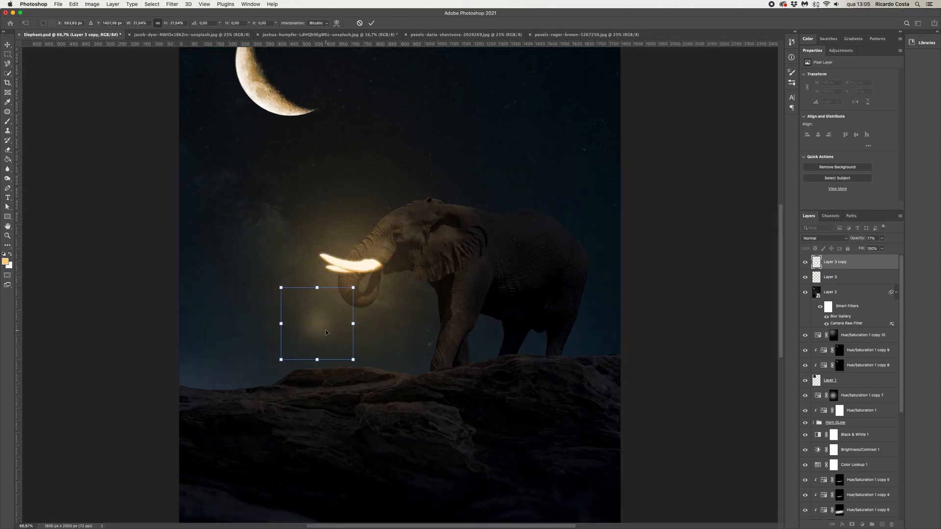
pyautogui.moveTo(325, 330); pyautogui.dragTo(376, 271)
pyautogui.press('super+minus')
pyautogui.press('super+minus')
pyautogui.press('Return')
# Hide the original glow layer to compare it with the smaller copy alone
pyautogui.press('m')
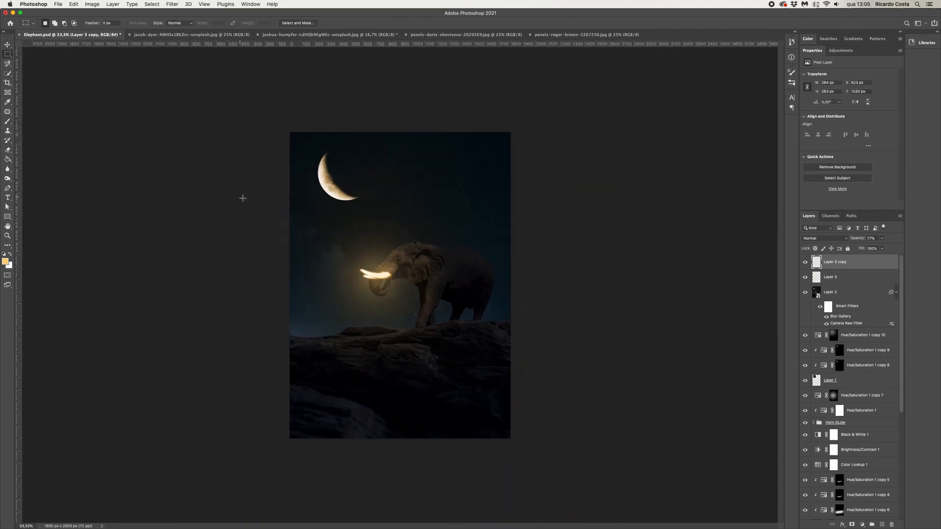
pyautogui.press('super+plus')
pyautogui.click(805, 277)
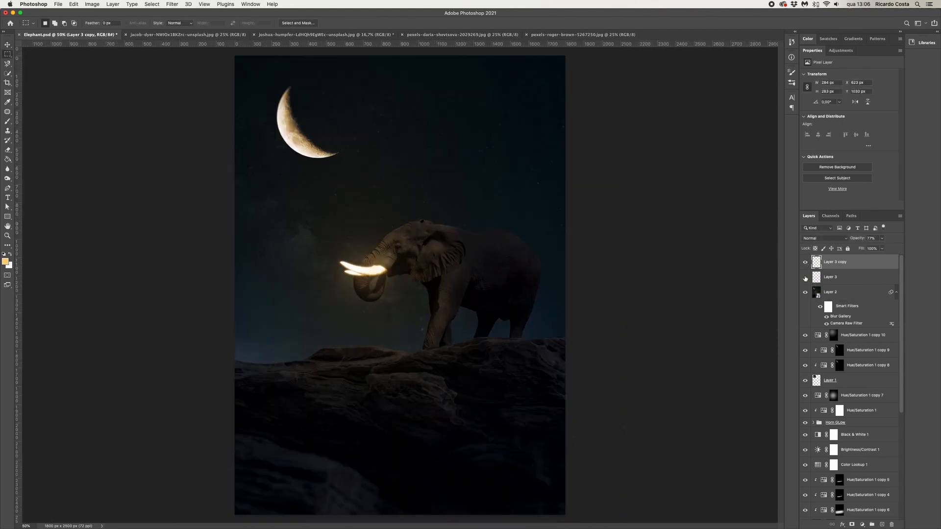